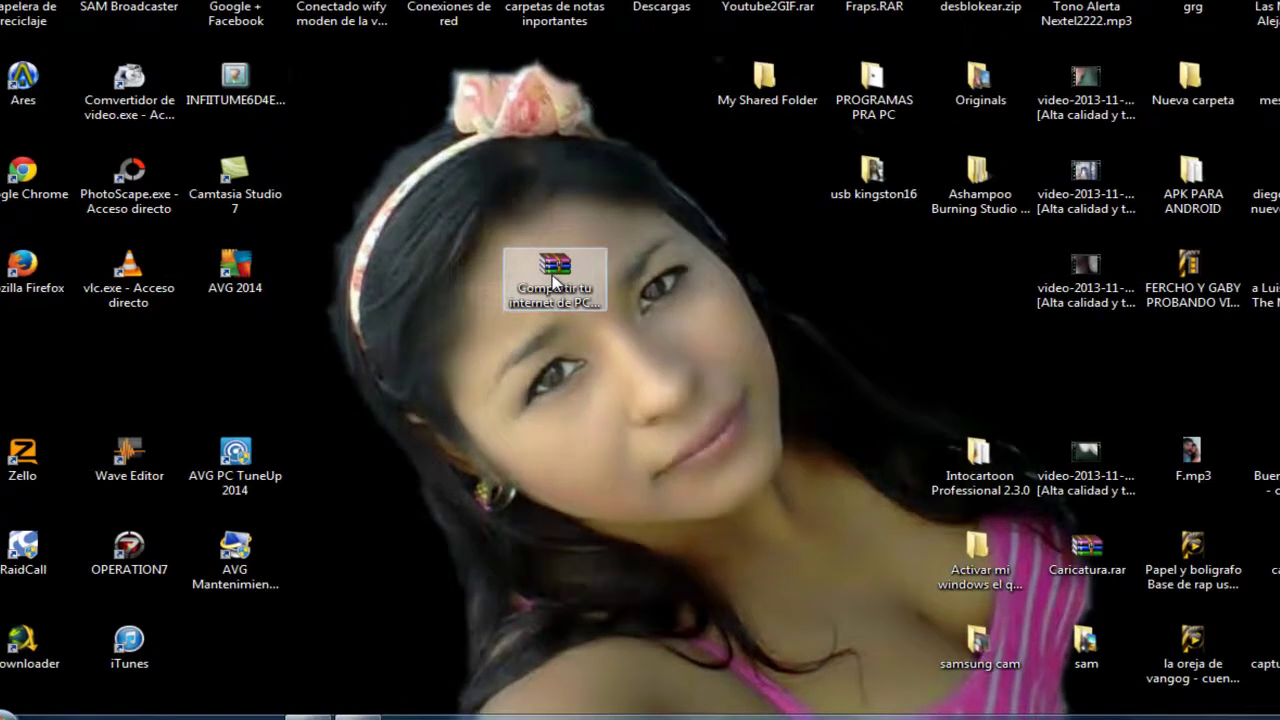
# - Extract the downloaded .rar archive to the desktop with Extraer aquí and reposition the new folder
pyautogui.rightClick(580, 280)
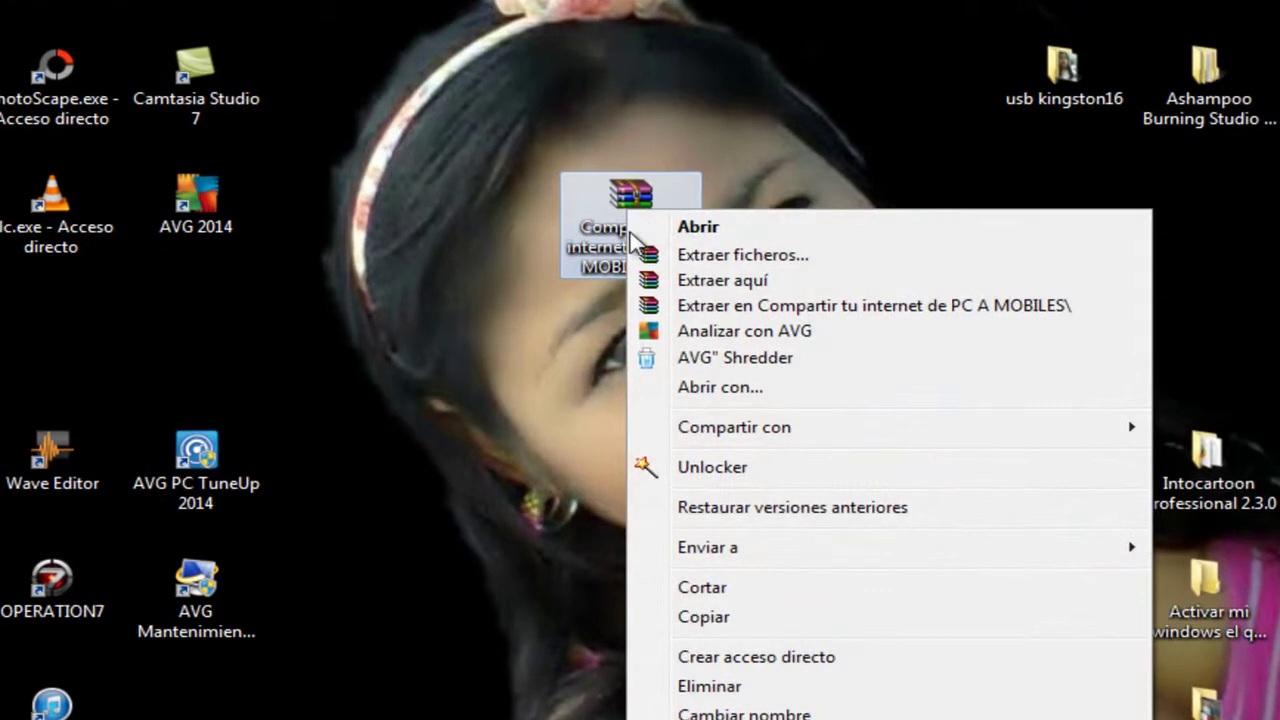
pyautogui.click(613, 330)
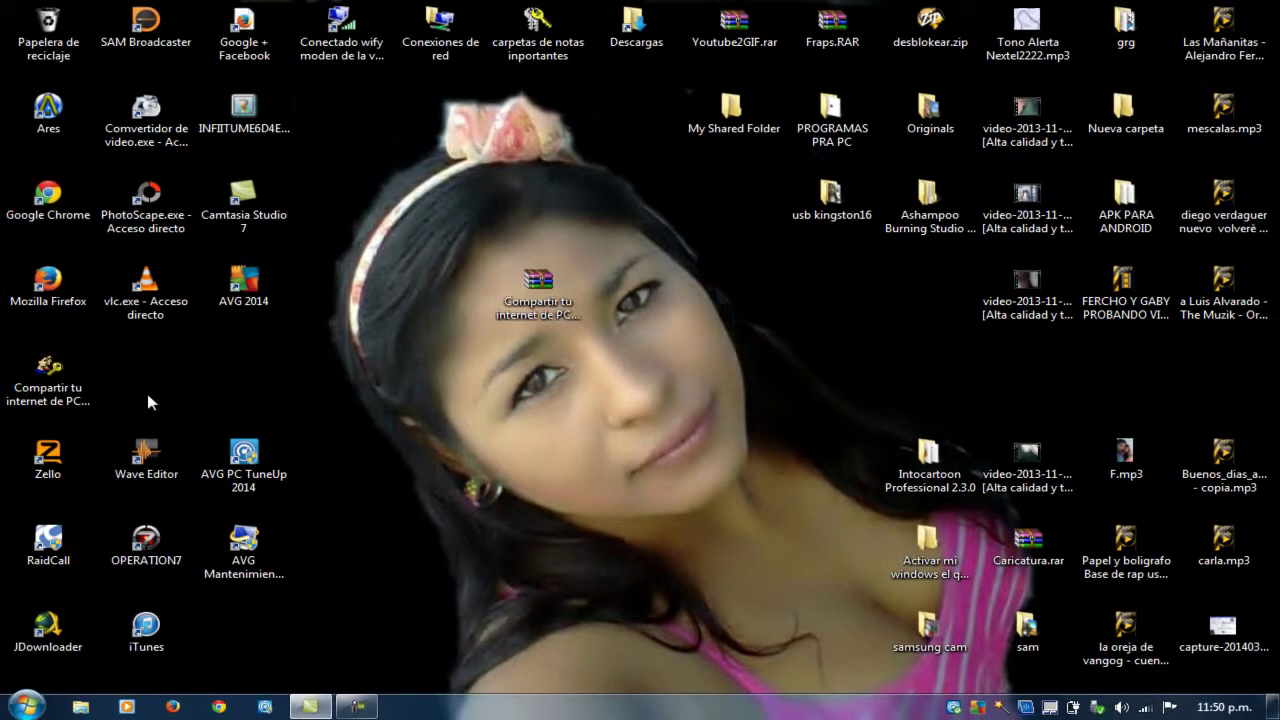
pyautogui.moveTo(60, 390); pyautogui.dragTo(552, 404)
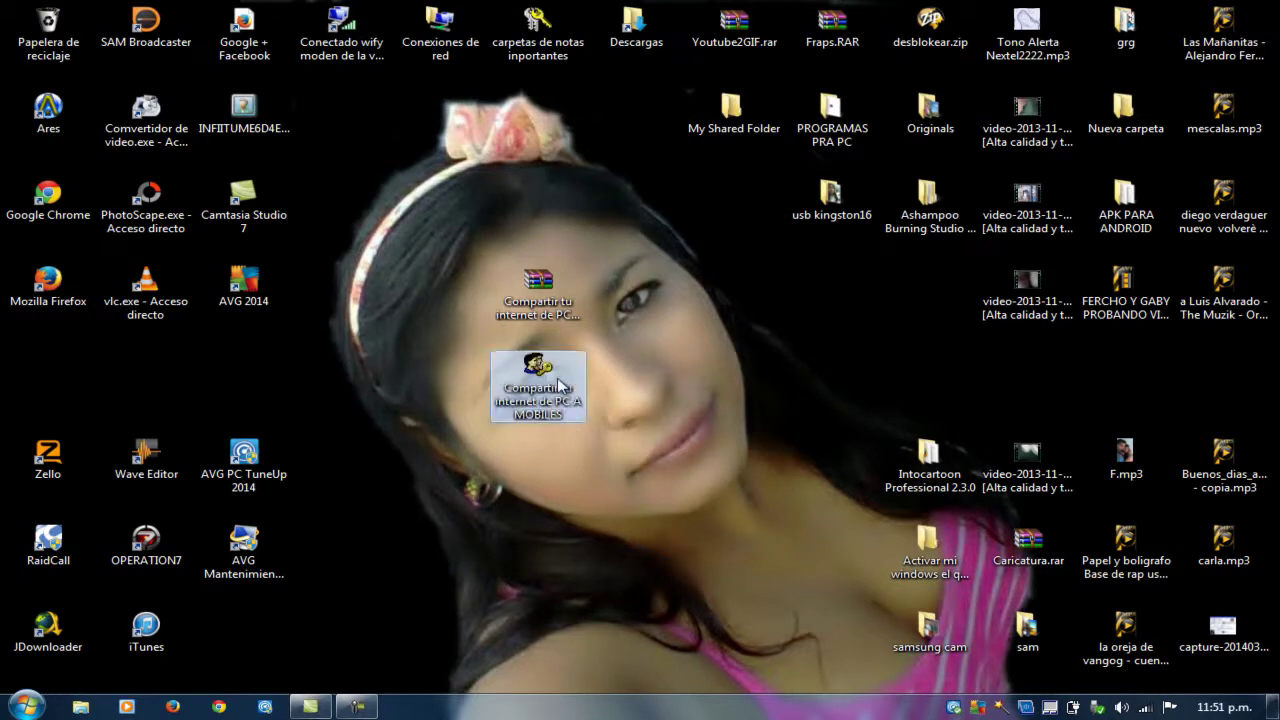
pyautogui.click(578, 493)
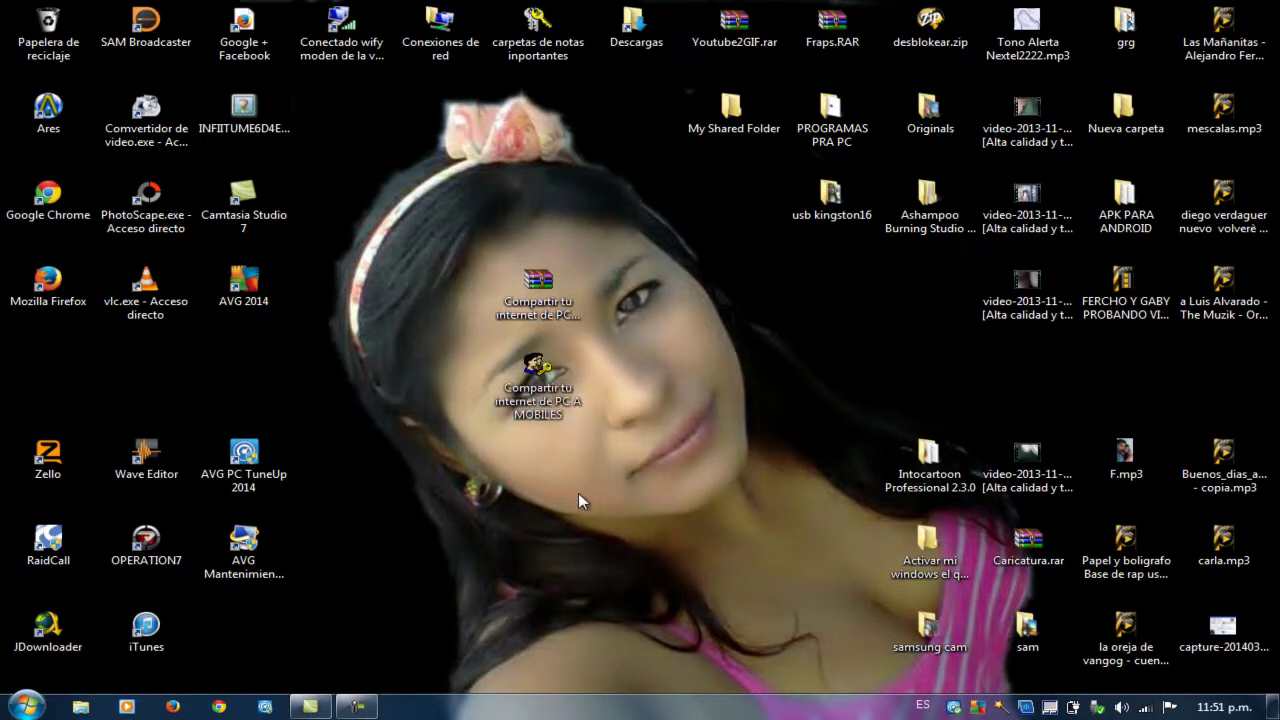
pyautogui.moveTo(517, 377); pyautogui.dragTo(713, 290)
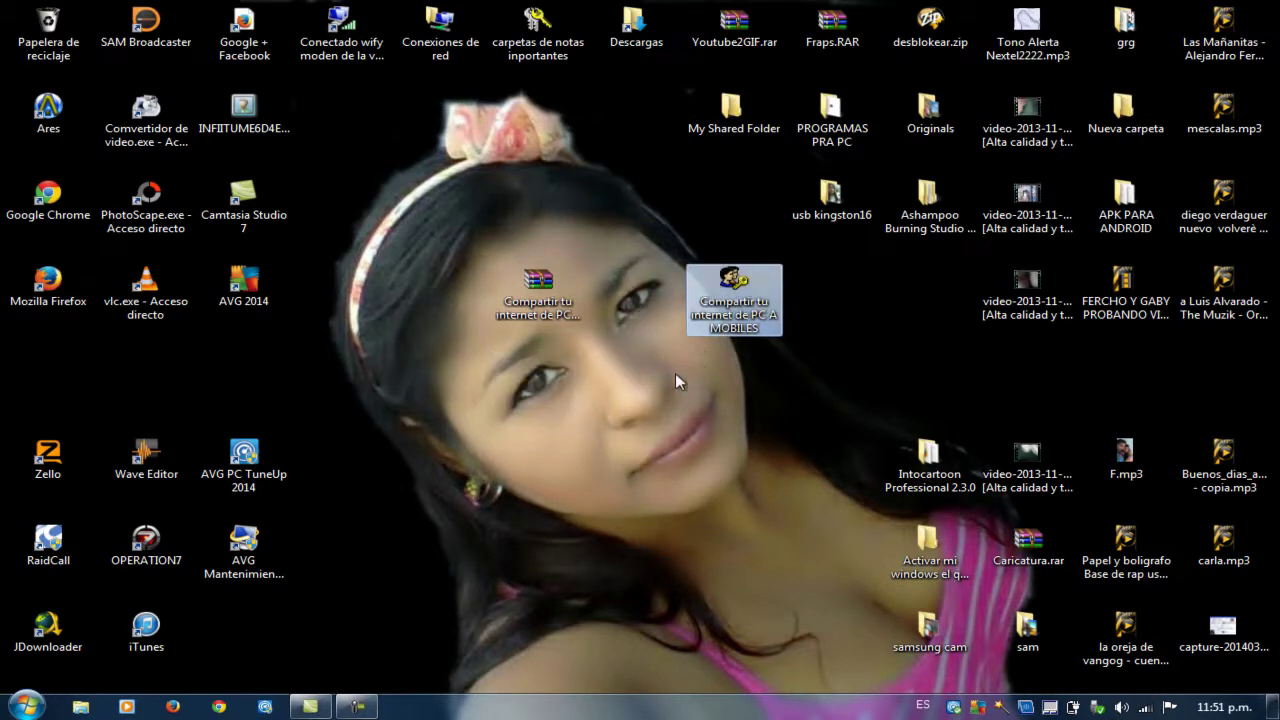
# - Open the Compartir tu internet de PC A MOBILES folder and launch ConnectifyHotspotInstaller.exe
pyautogui.doubleClick(738, 301)
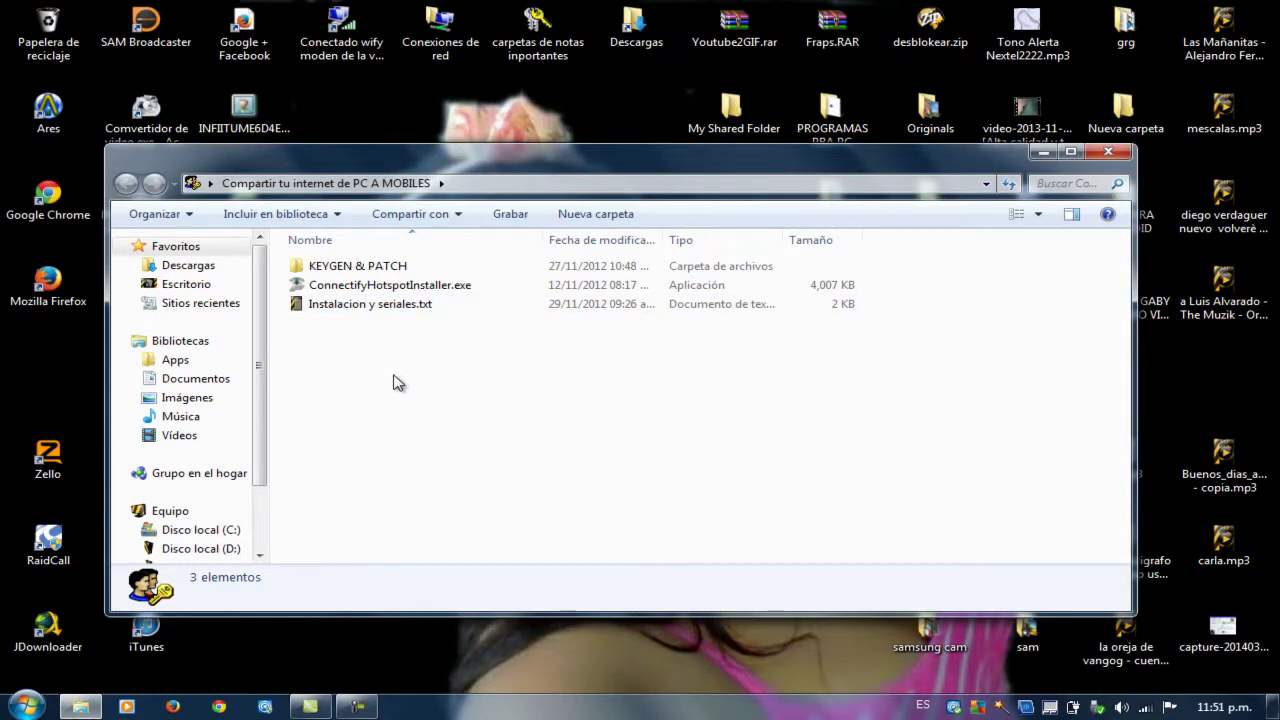
pyautogui.press('Down')
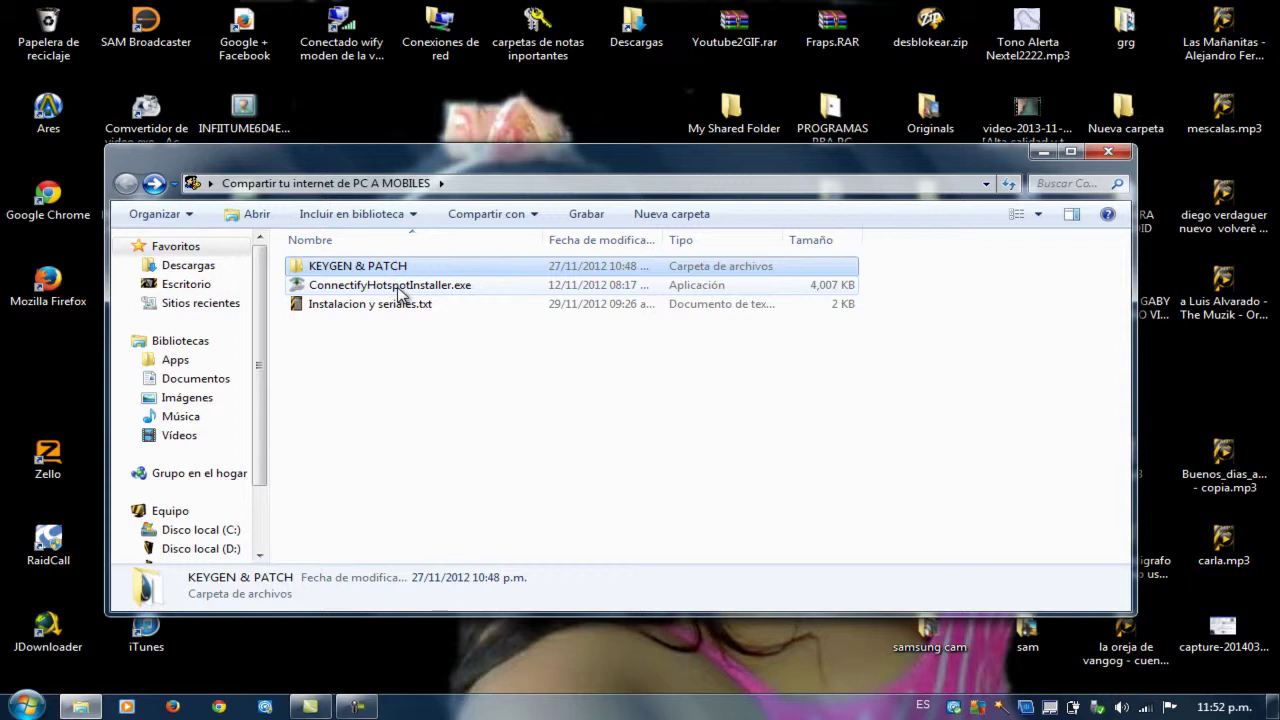
pyautogui.click(398, 289)
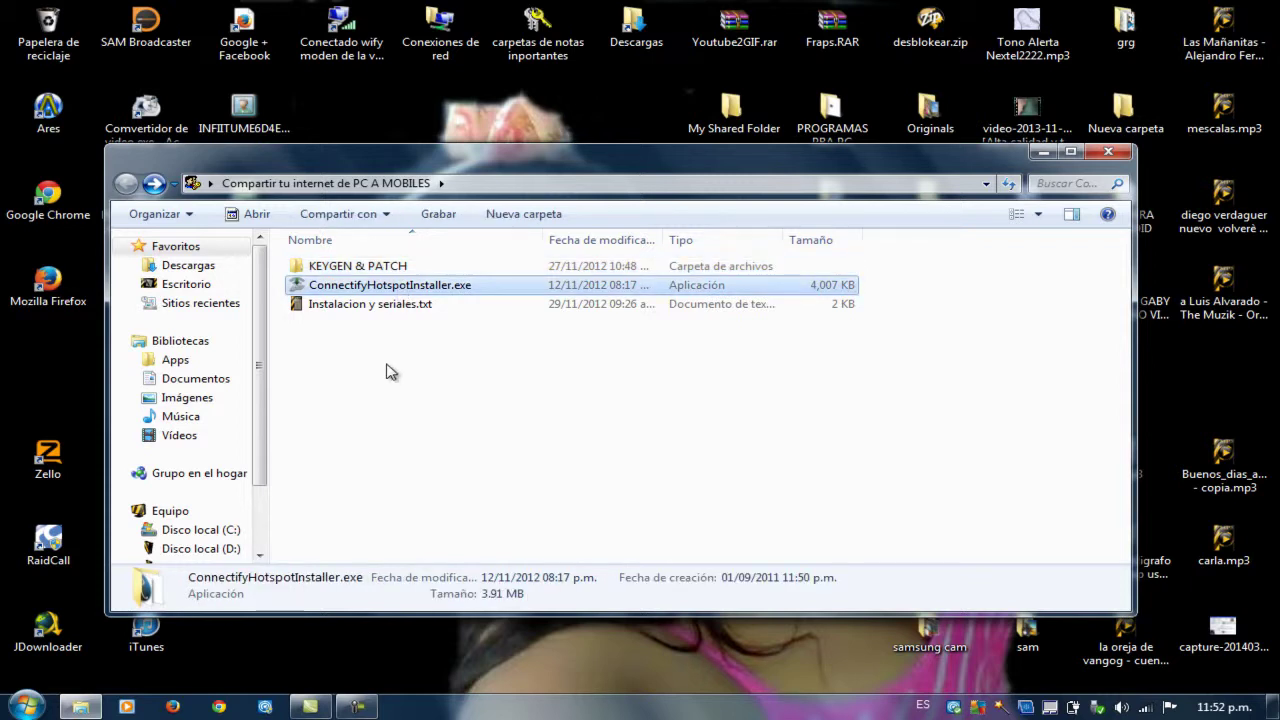
pyautogui.doubleClick(394, 288)
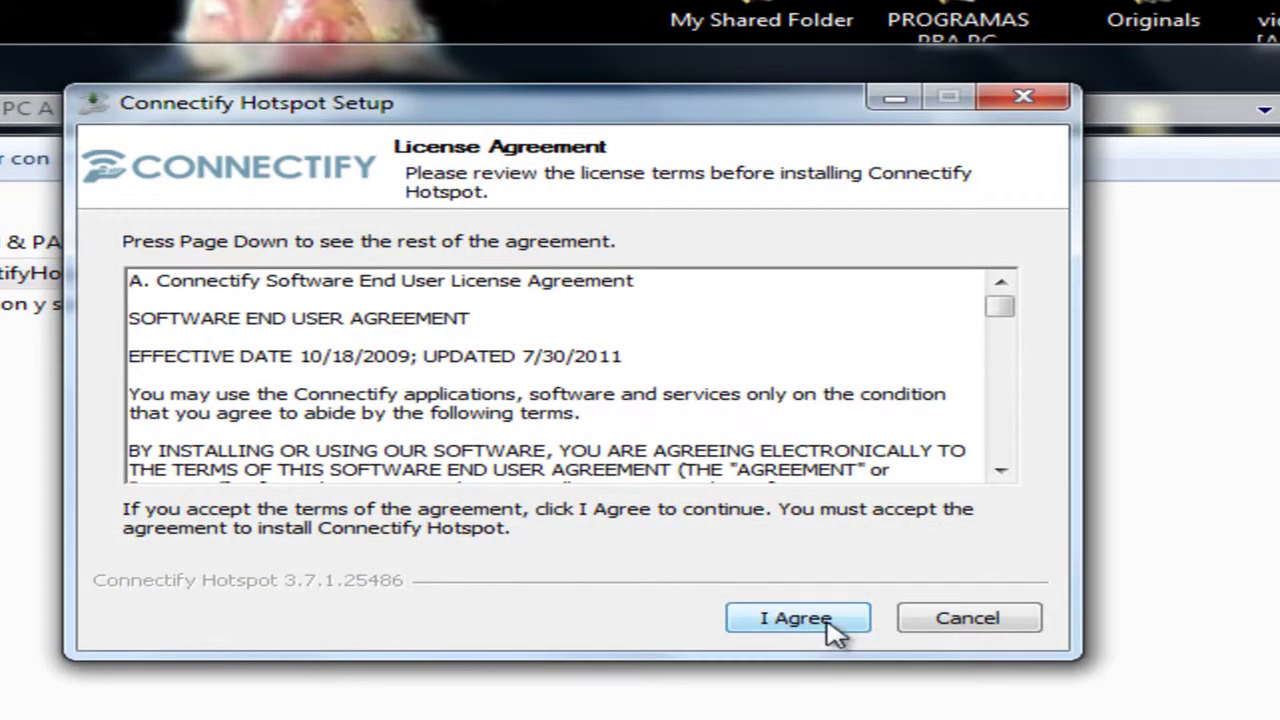
# - Accept the license, install Connectify Hotspot 3.7.1, and finish with 'I want to manually reboot later'
pyautogui.click(796, 618)
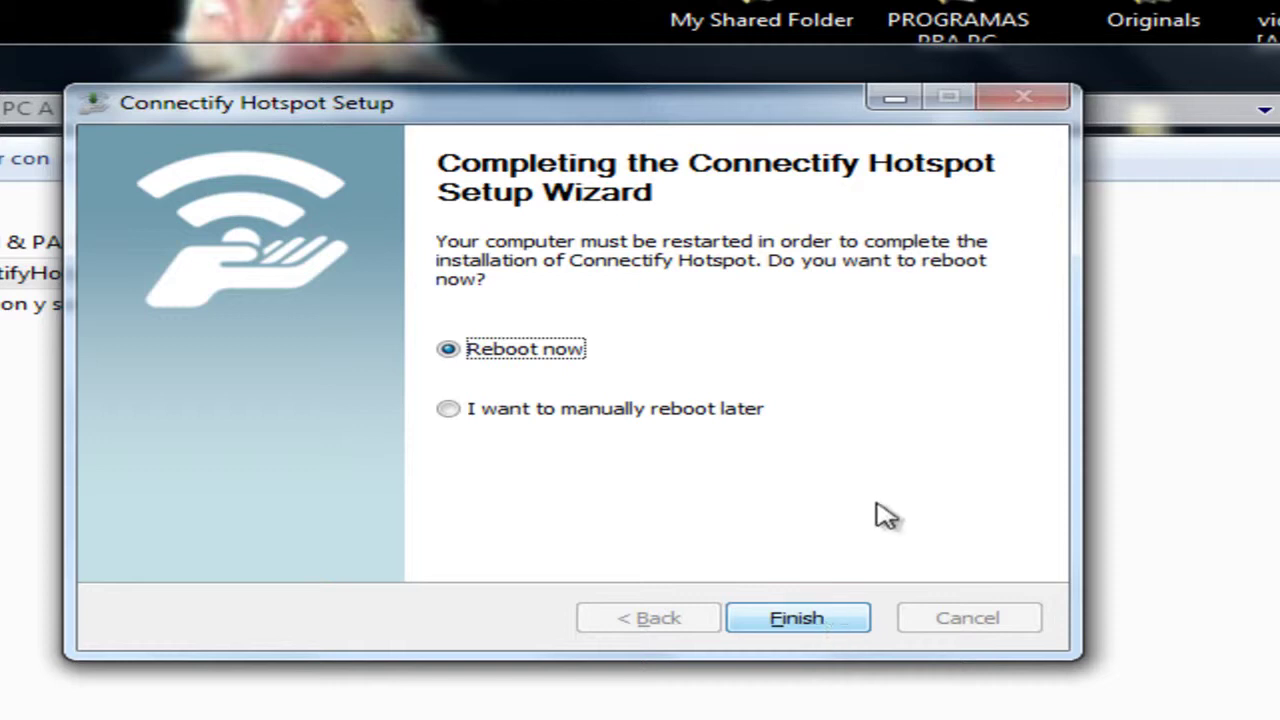
pyautogui.click(451, 412)
pyautogui.click(826, 619)
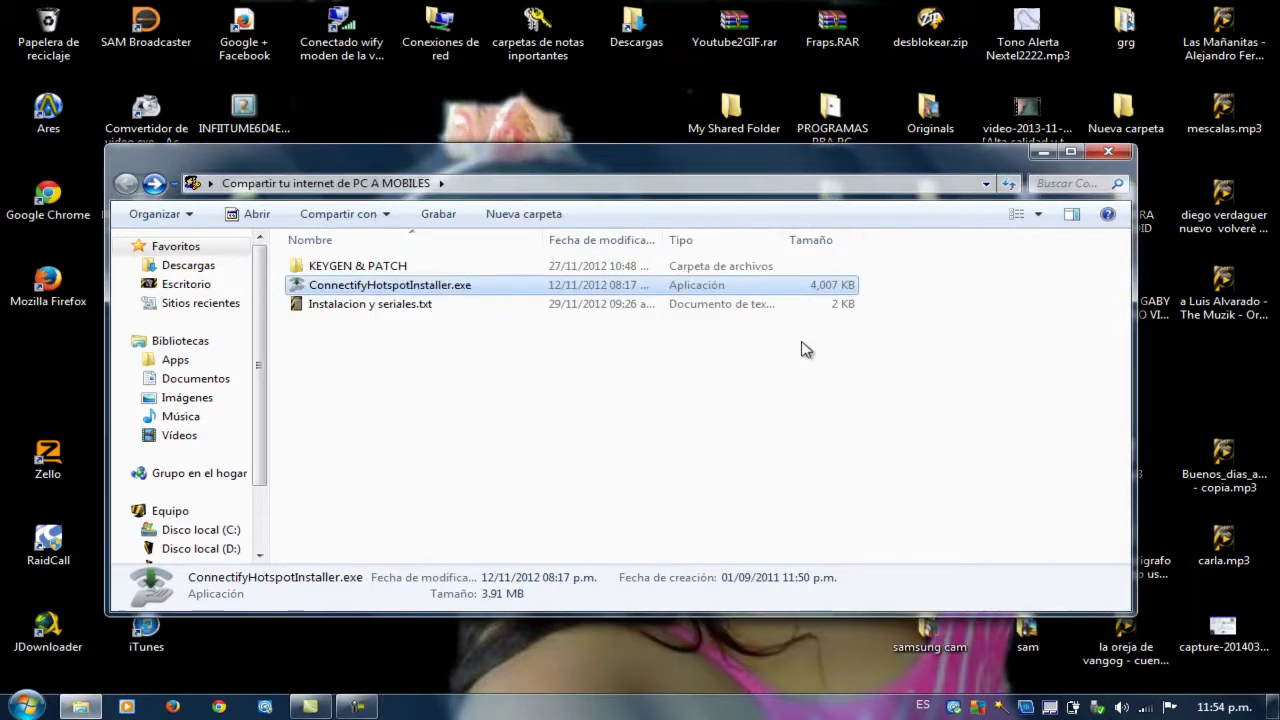
# - Show Propiedades for the Start-menu Connectify Hotspot shortcut, which targets C:\Program Files\Connectify\Connectify.exe
pyautogui.moveTo(404, 152); pyautogui.dragTo(619, 117)
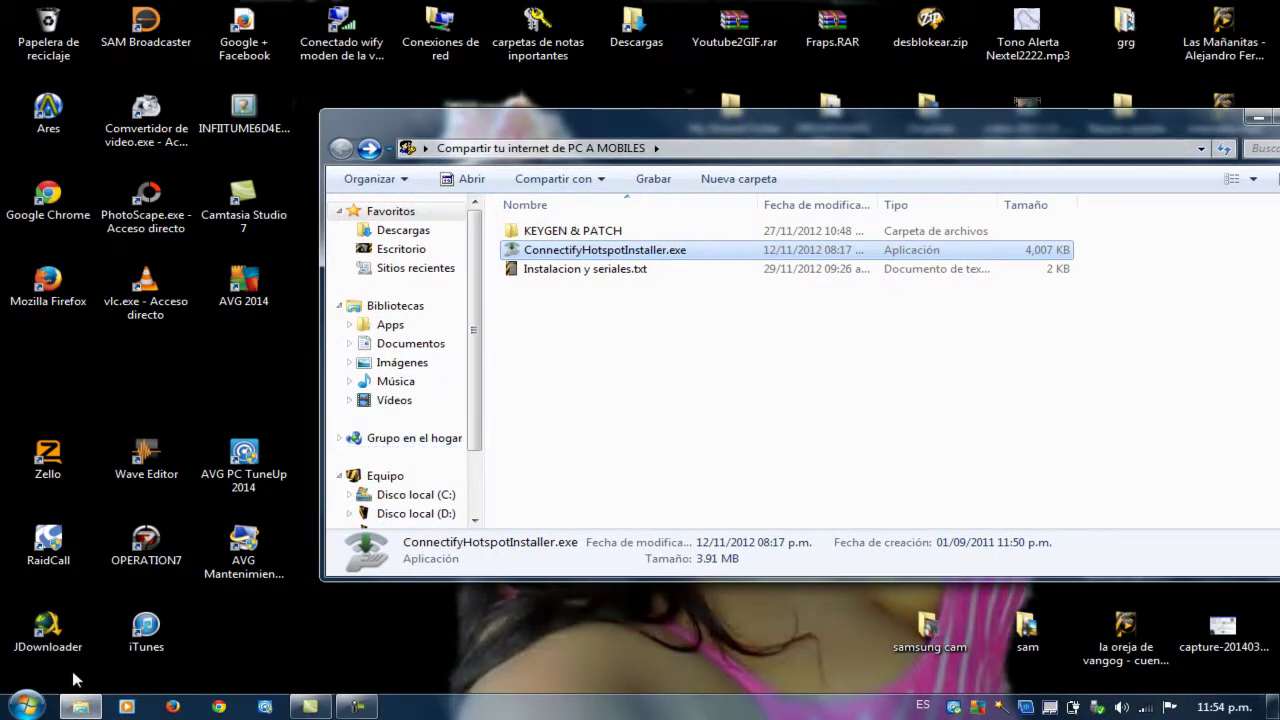
pyautogui.click(25, 707)
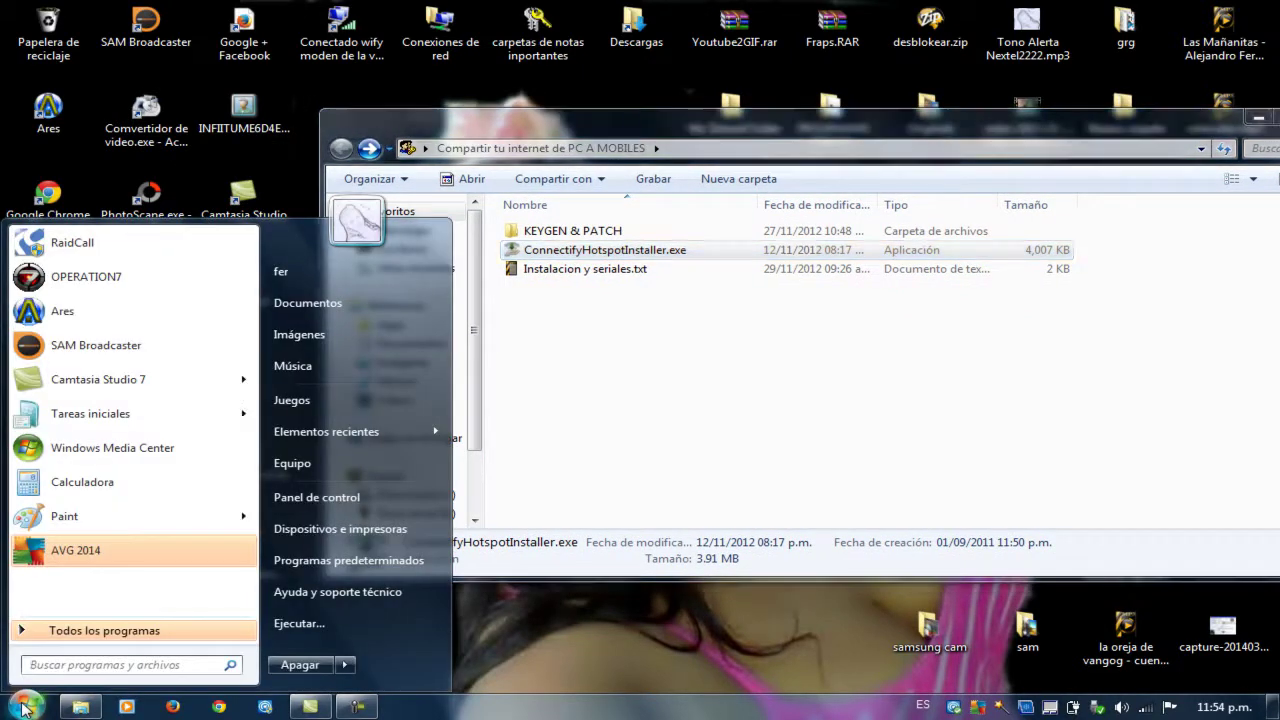
pyautogui.click(103, 631)
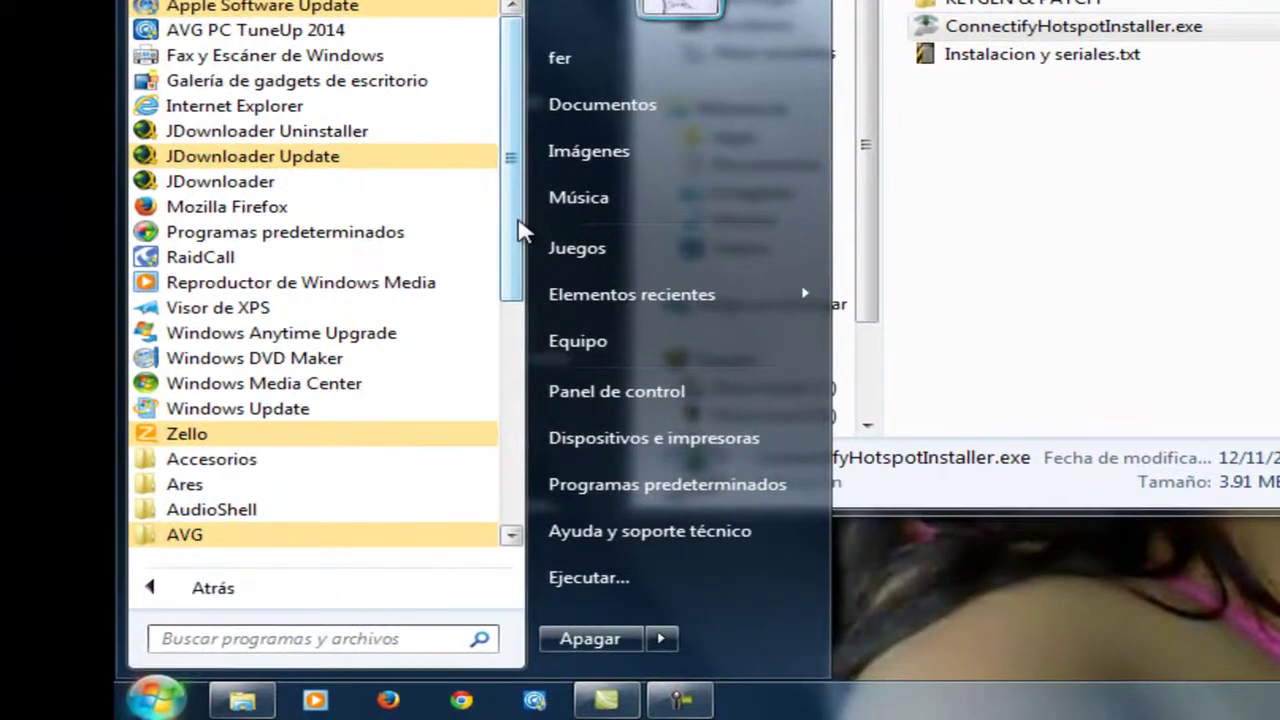
pyautogui.moveTo(271, 378); pyautogui.dragTo(271, 445)
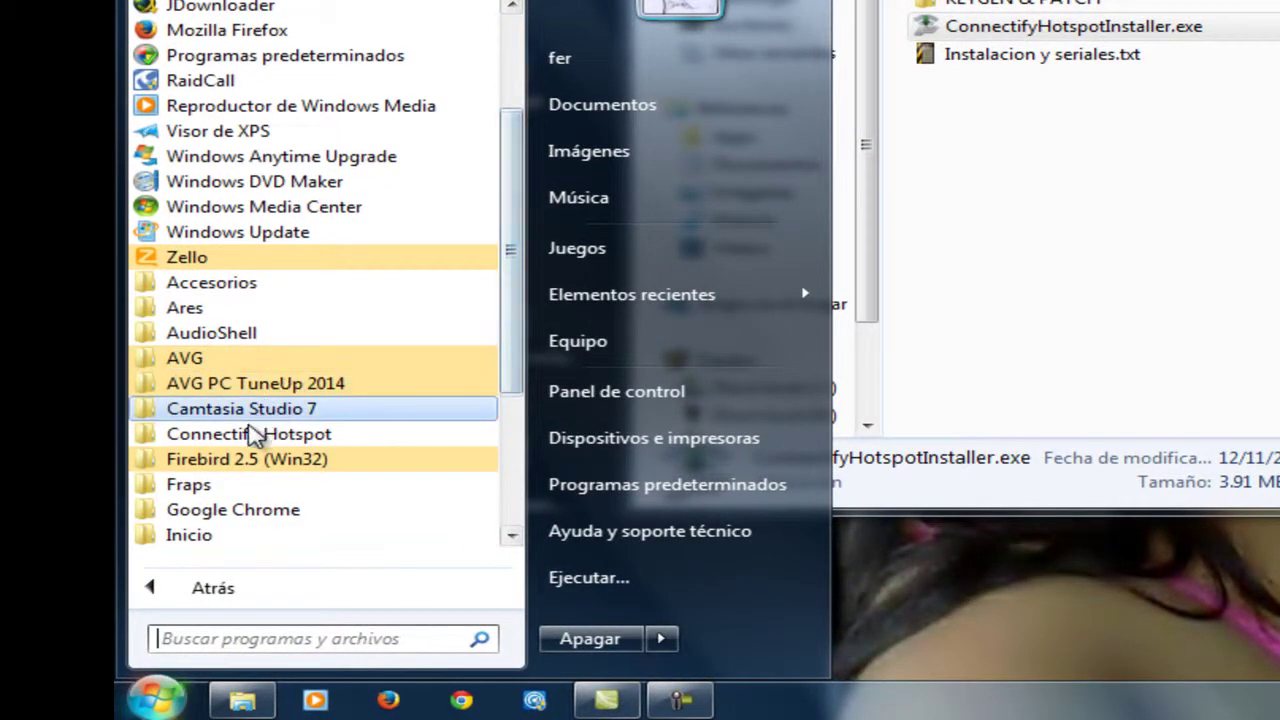
pyautogui.click(240, 438)
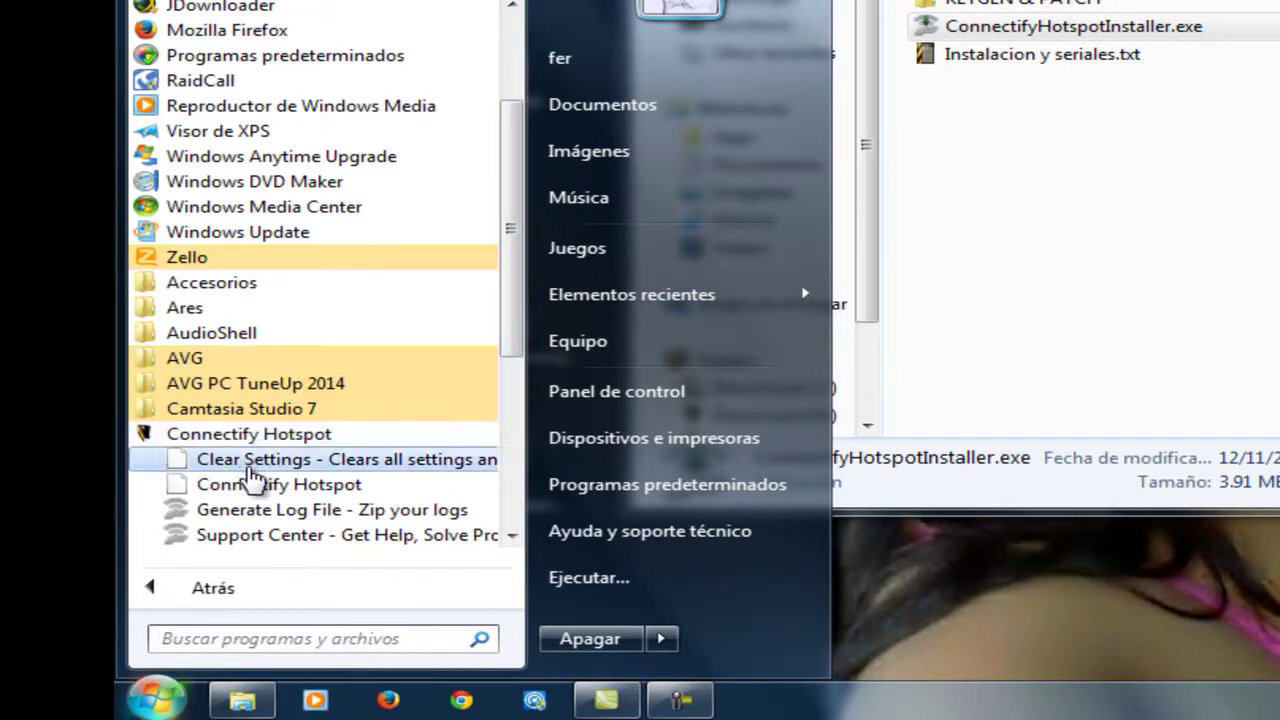
pyautogui.moveTo(513, 318); pyautogui.dragTo(513, 366)
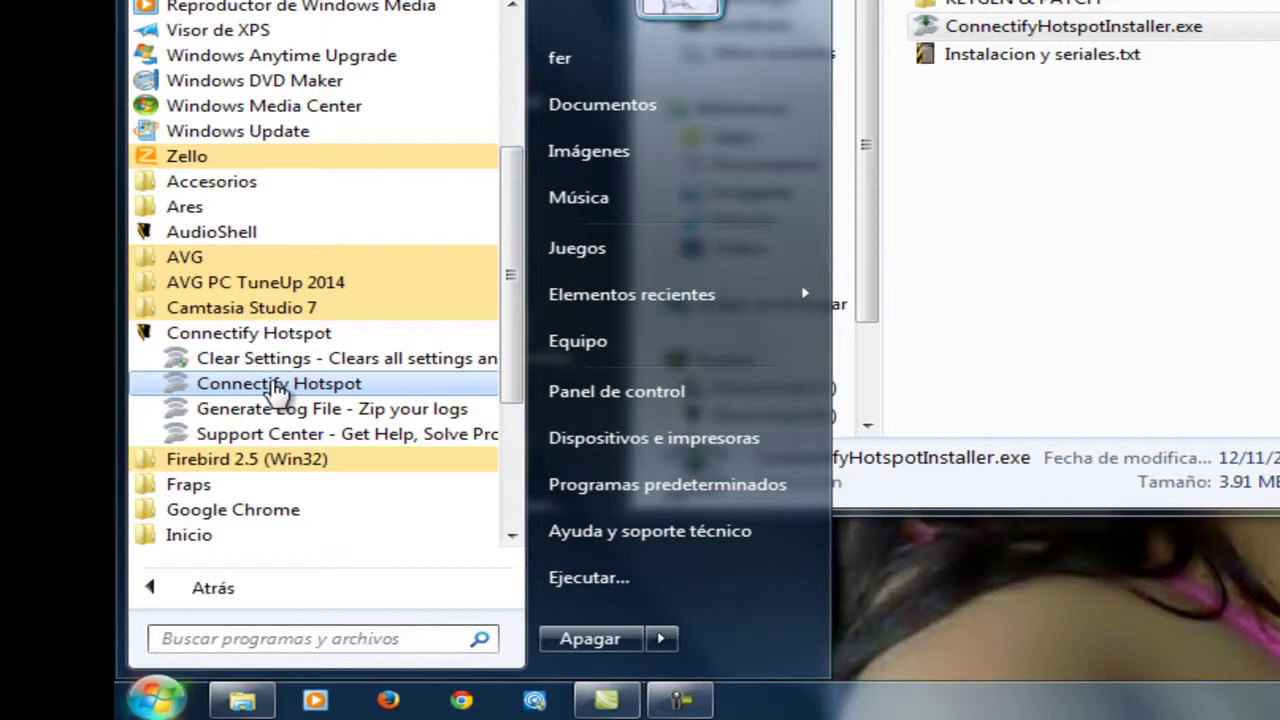
pyautogui.click(275, 385)
pyautogui.rightClick(275, 383)
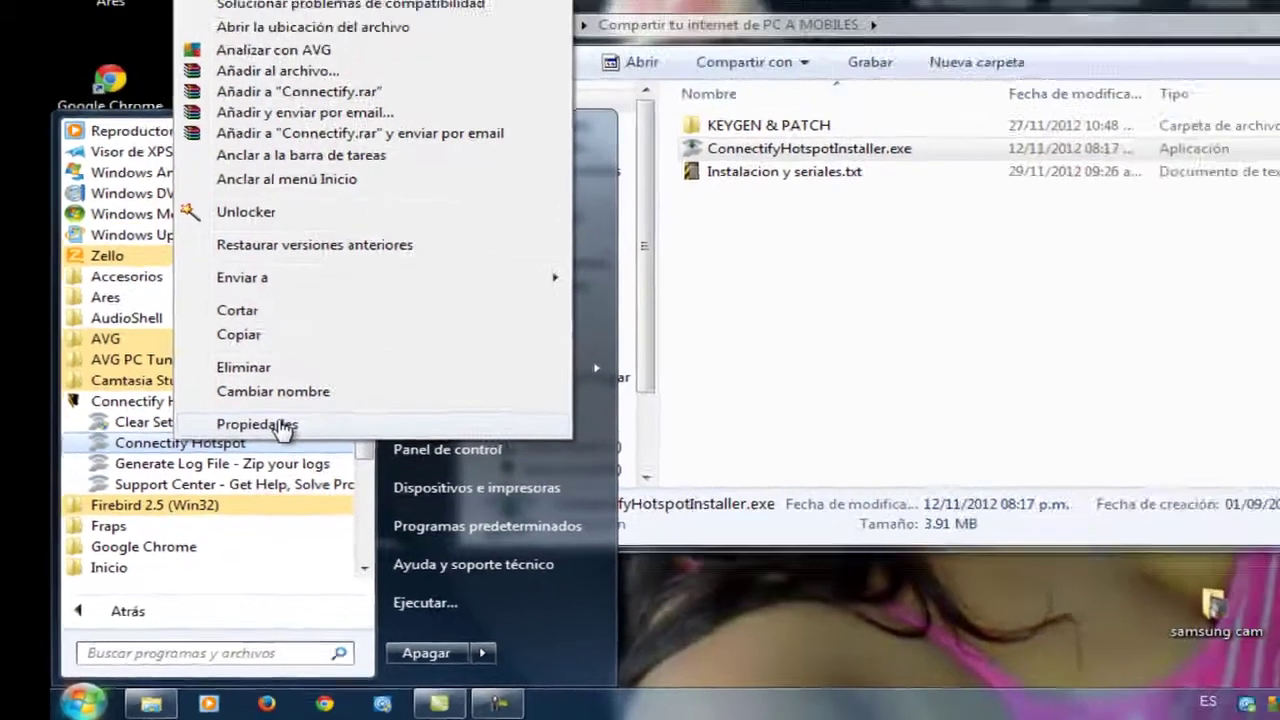
pyautogui.click(380, 360)
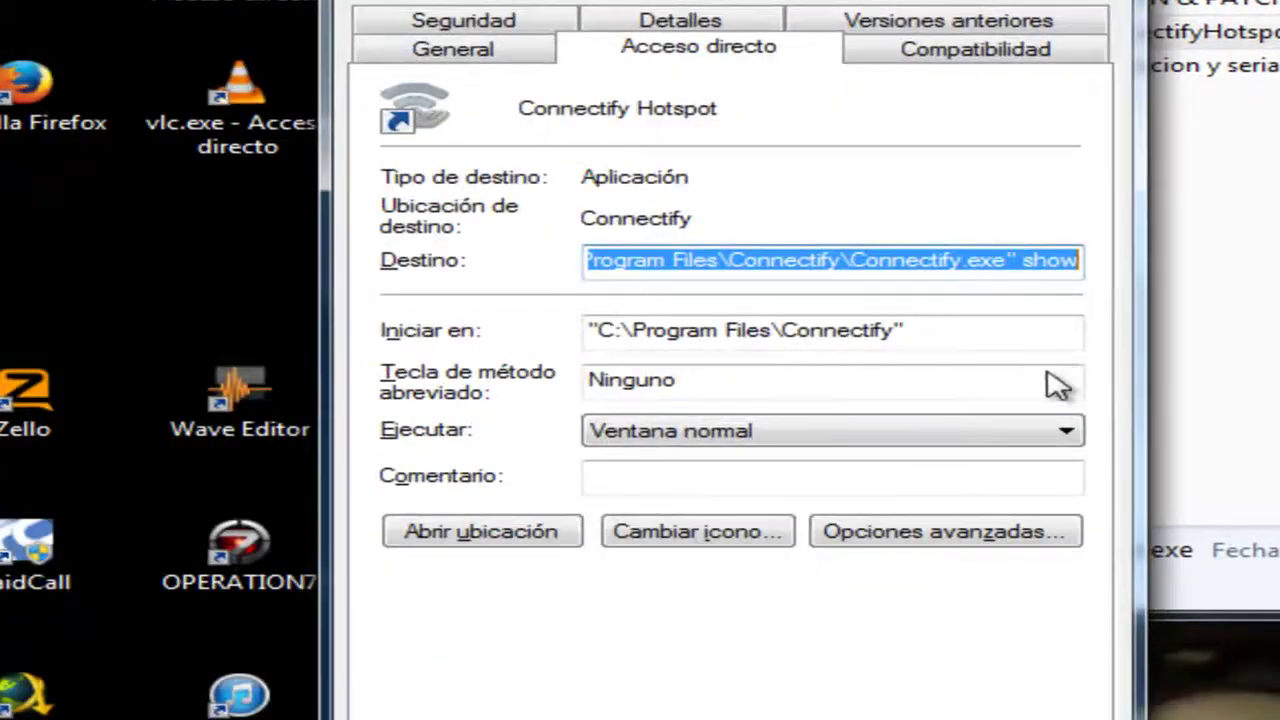
# - Open the Connectify install location and cancel the shortcut's Properties dialog
pyautogui.click(491, 547)
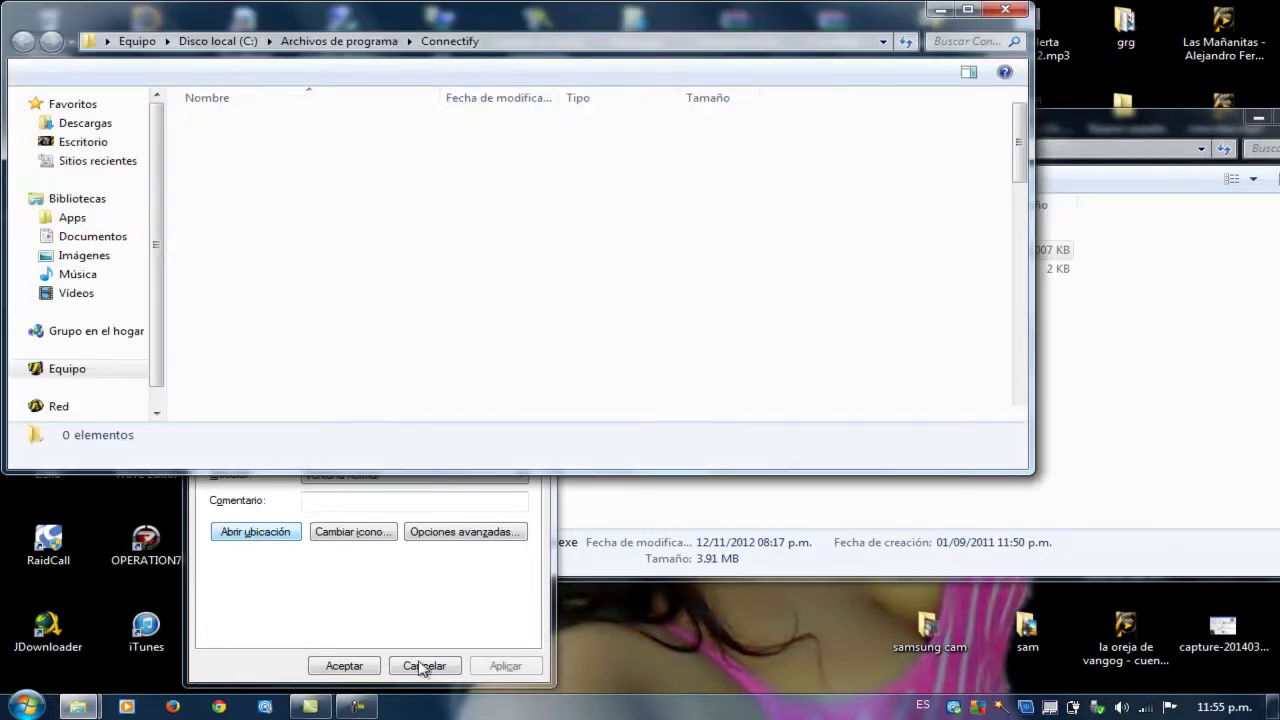
pyautogui.click(422, 666)
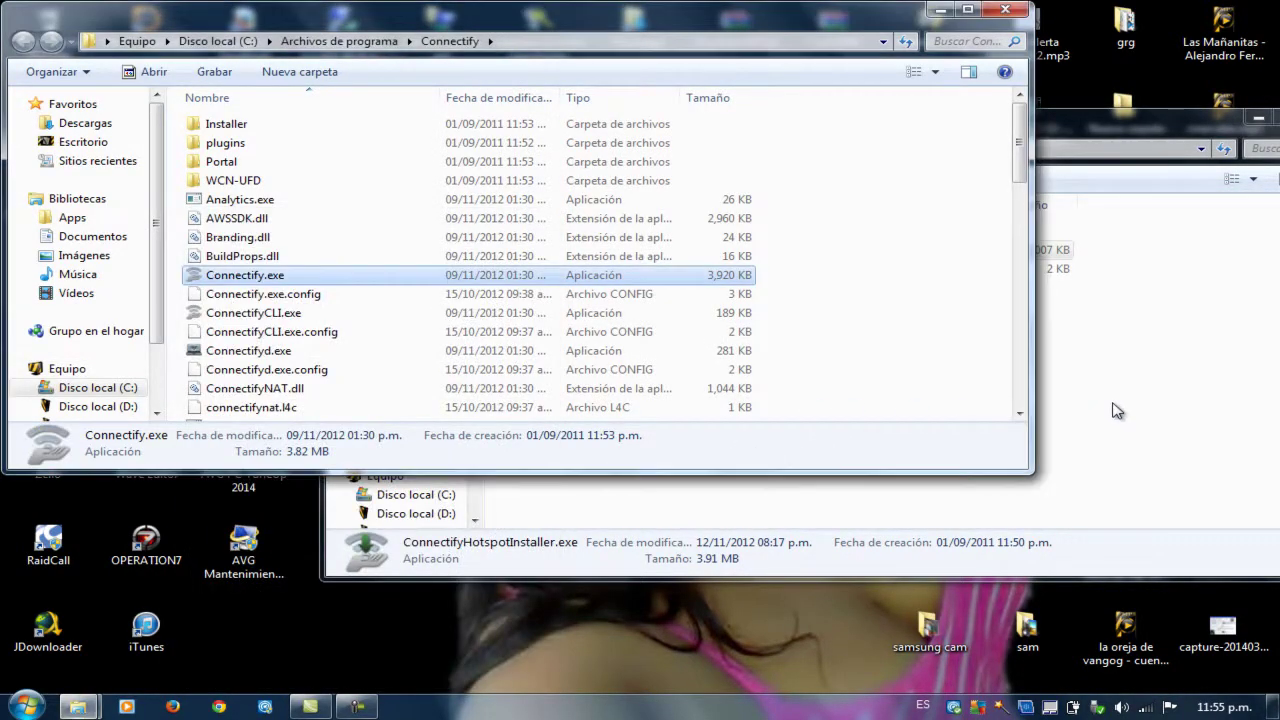
pyautogui.click(1114, 409)
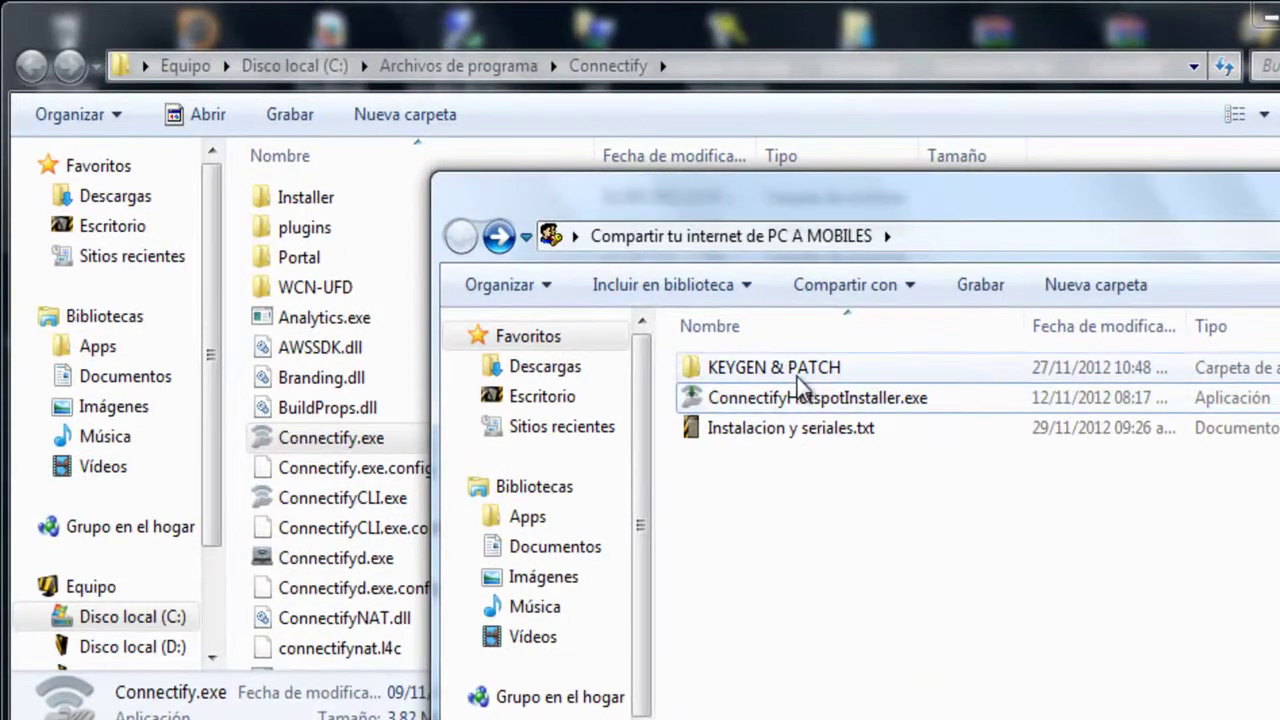
# - Copy ConnectifyPatch.exe from the KEYGEN & PATCH folder
pyautogui.doubleClick(804, 369)
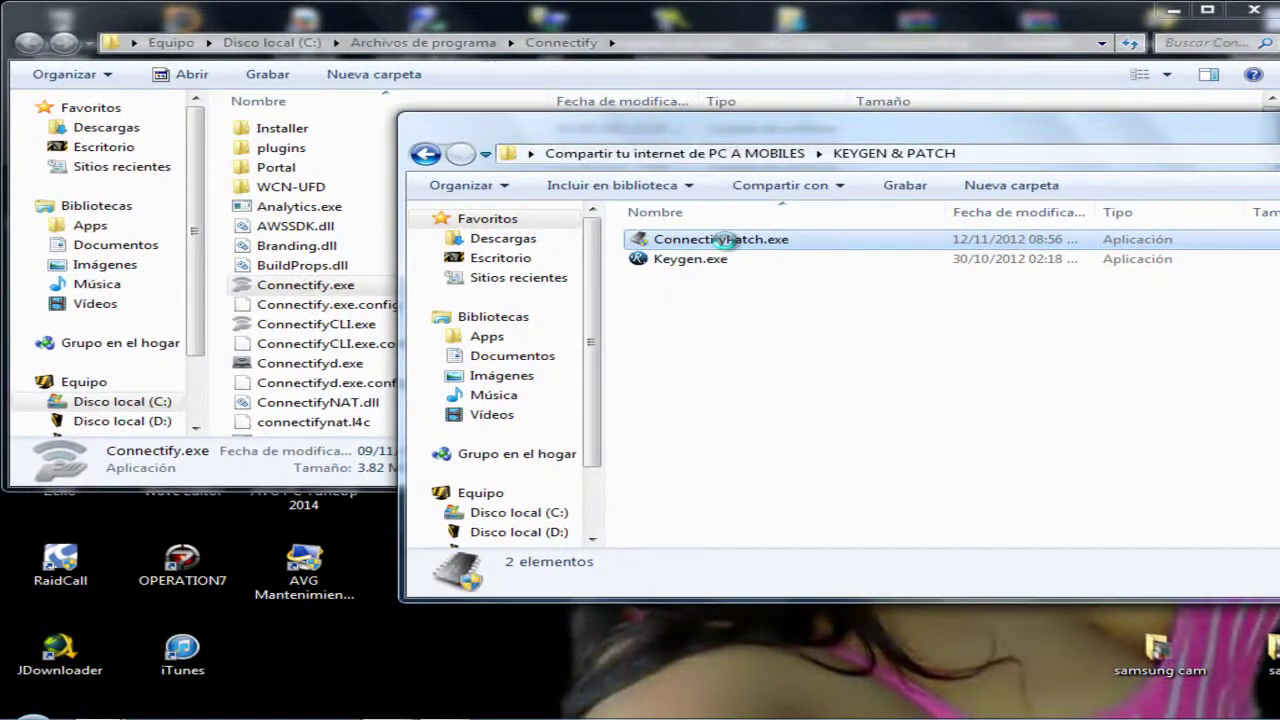
pyautogui.rightClick(778, 340)
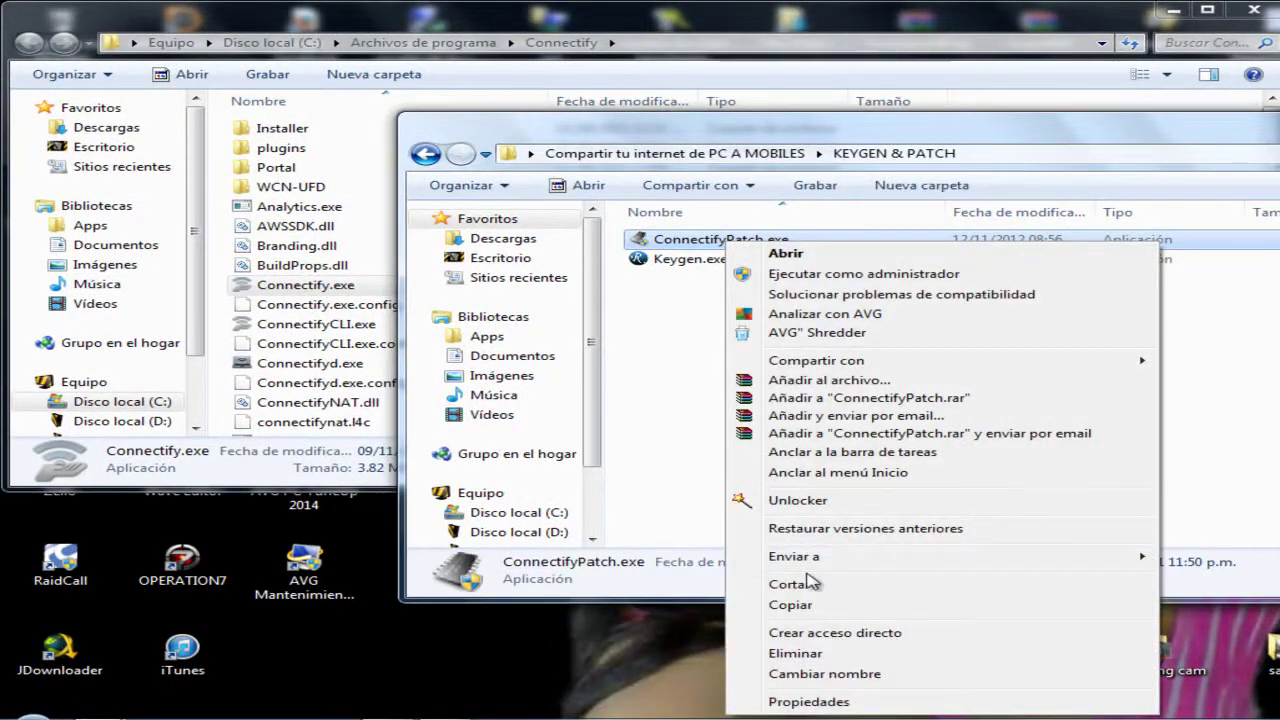
pyautogui.click(788, 606)
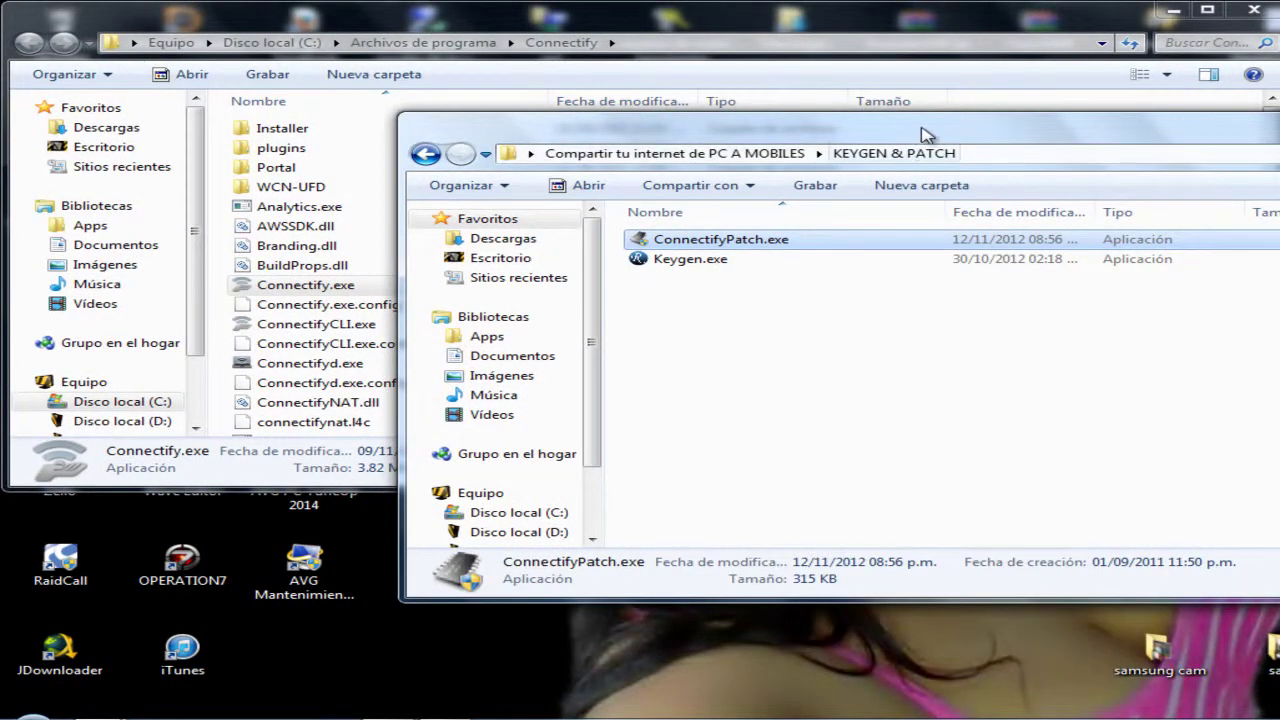
pyautogui.moveTo(928, 130); pyautogui.dragTo(908, 448)
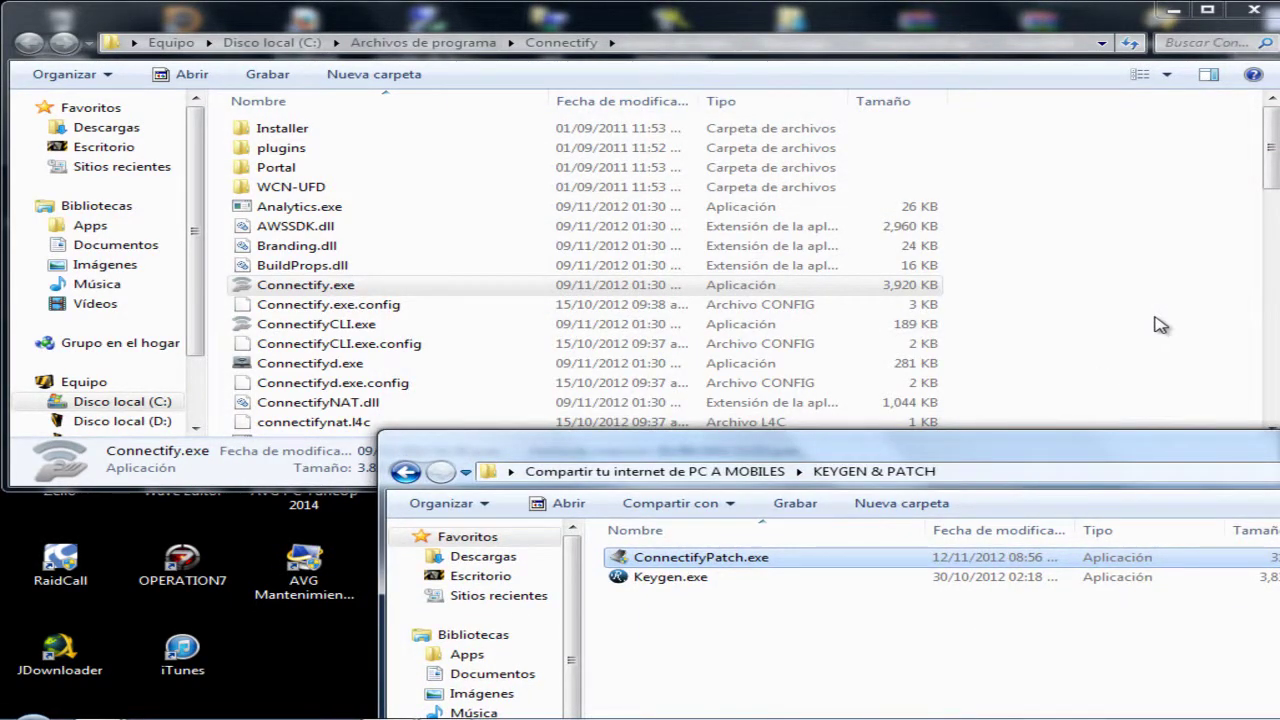
# - Paste ConnectifyPatch.exe into the Connectify program folder, granting administrator permission
pyautogui.rightClick(1197, 283)
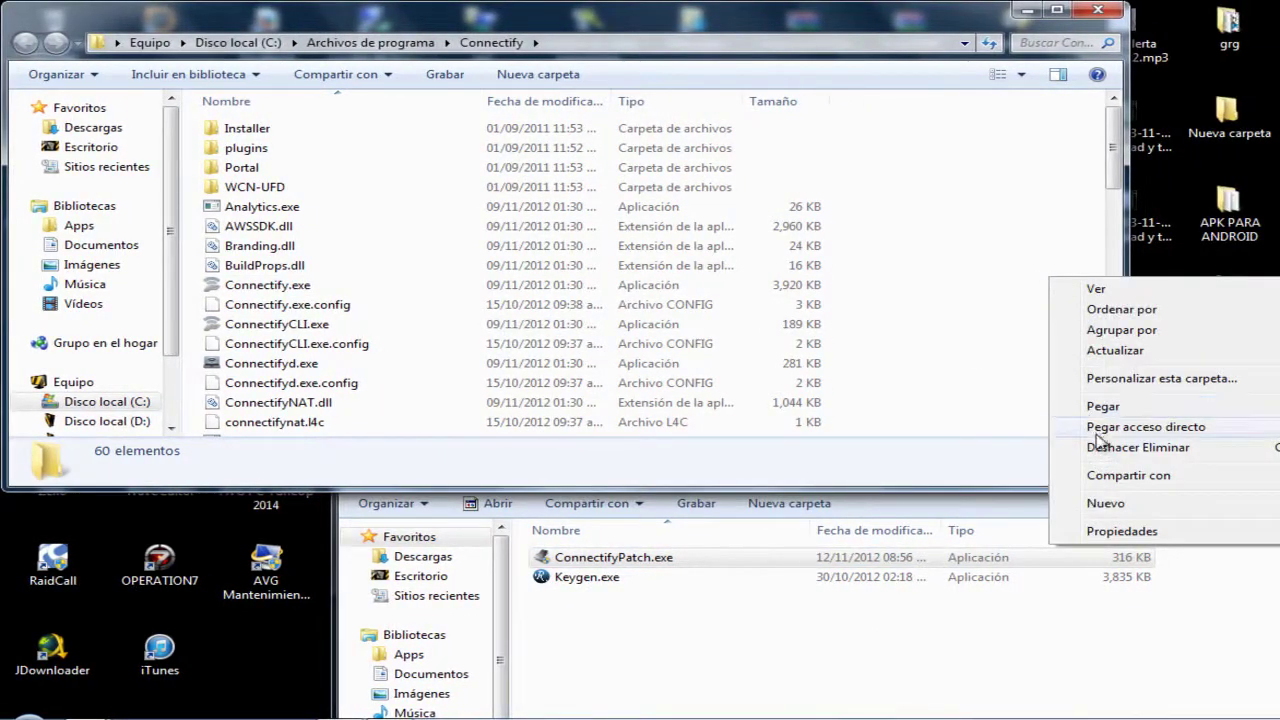
pyautogui.click(1104, 406)
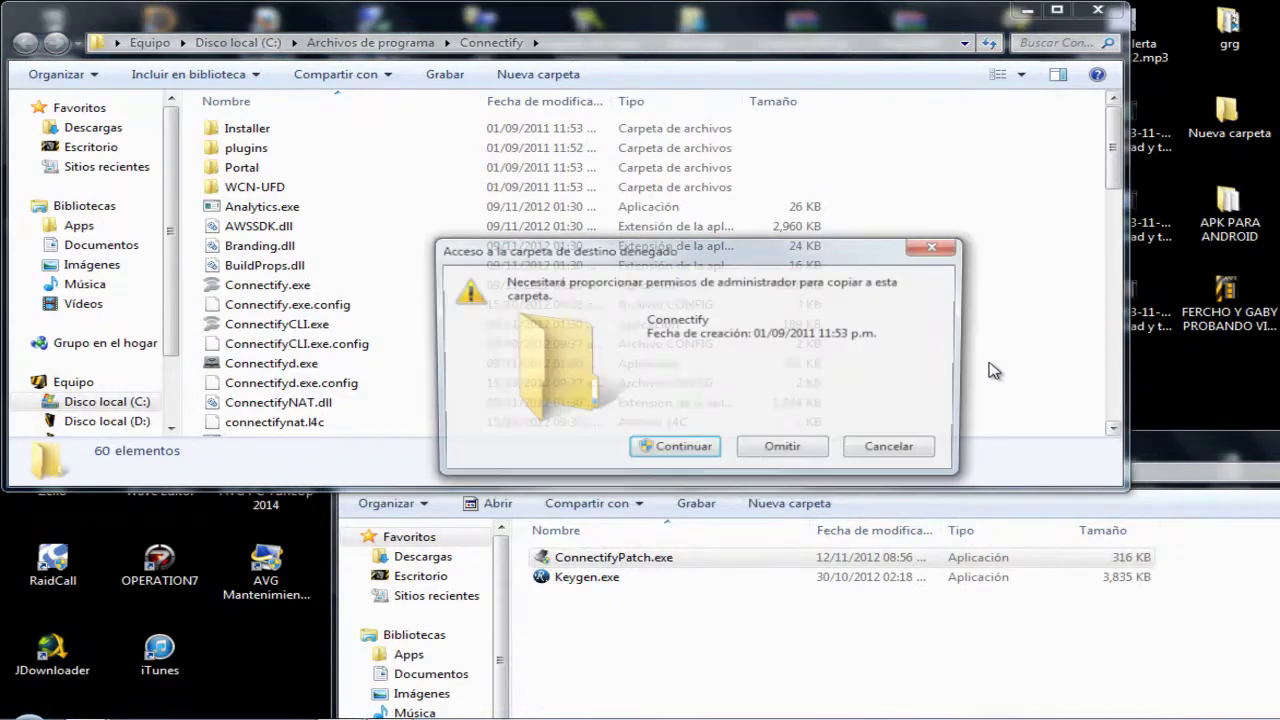
pyautogui.click(699, 449)
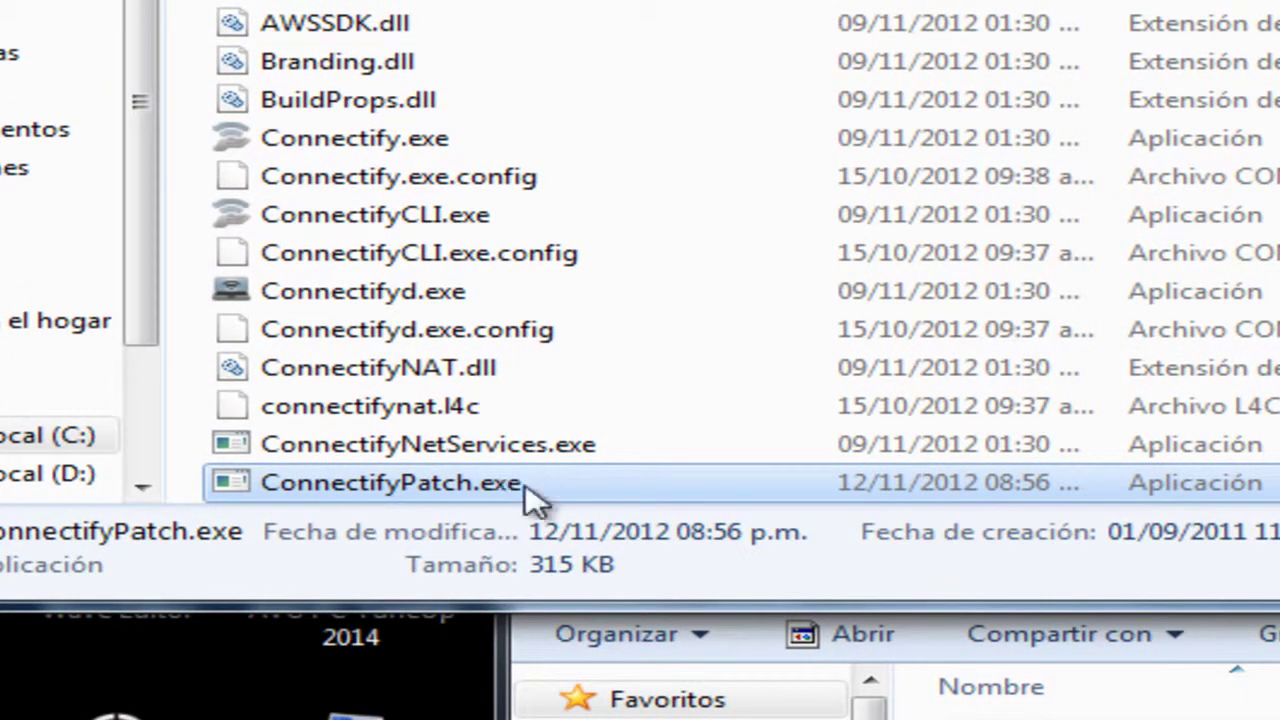
# - Try running ConnectifyPatch.exe as administrator and dismiss the access-denied error with Aceptar
pyautogui.rightClick(521, 483)
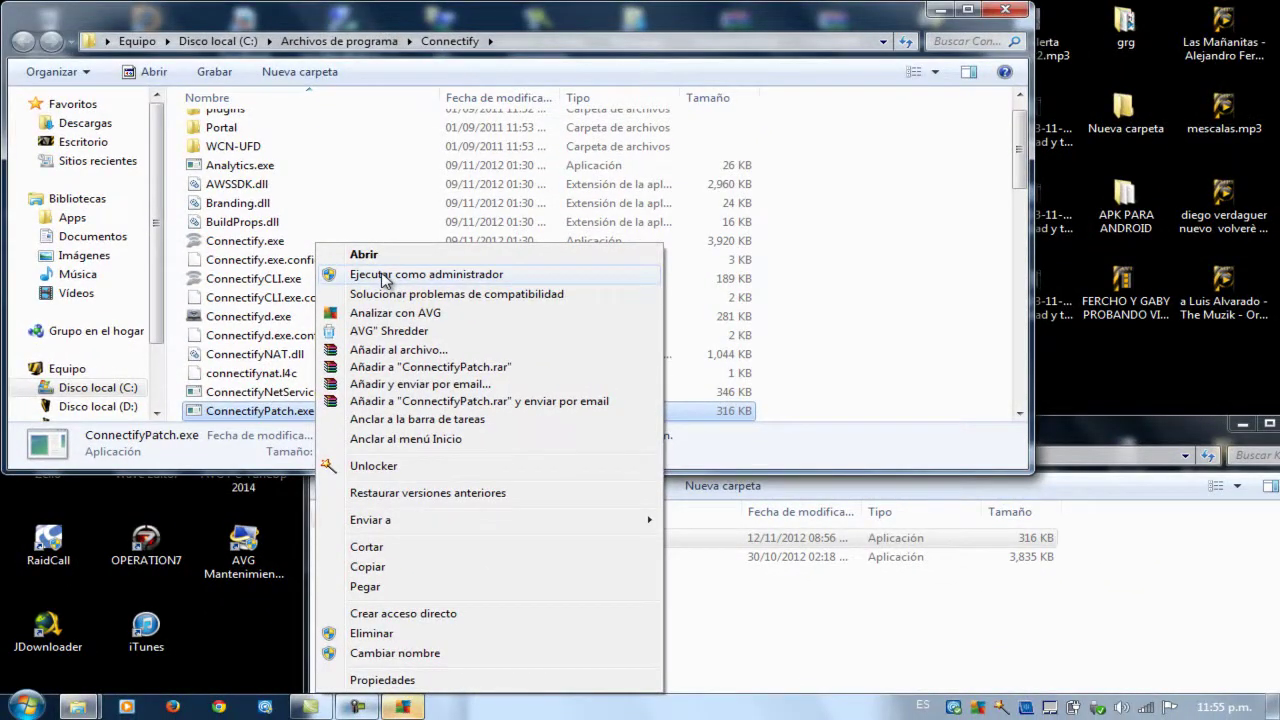
pyautogui.click(384, 276)
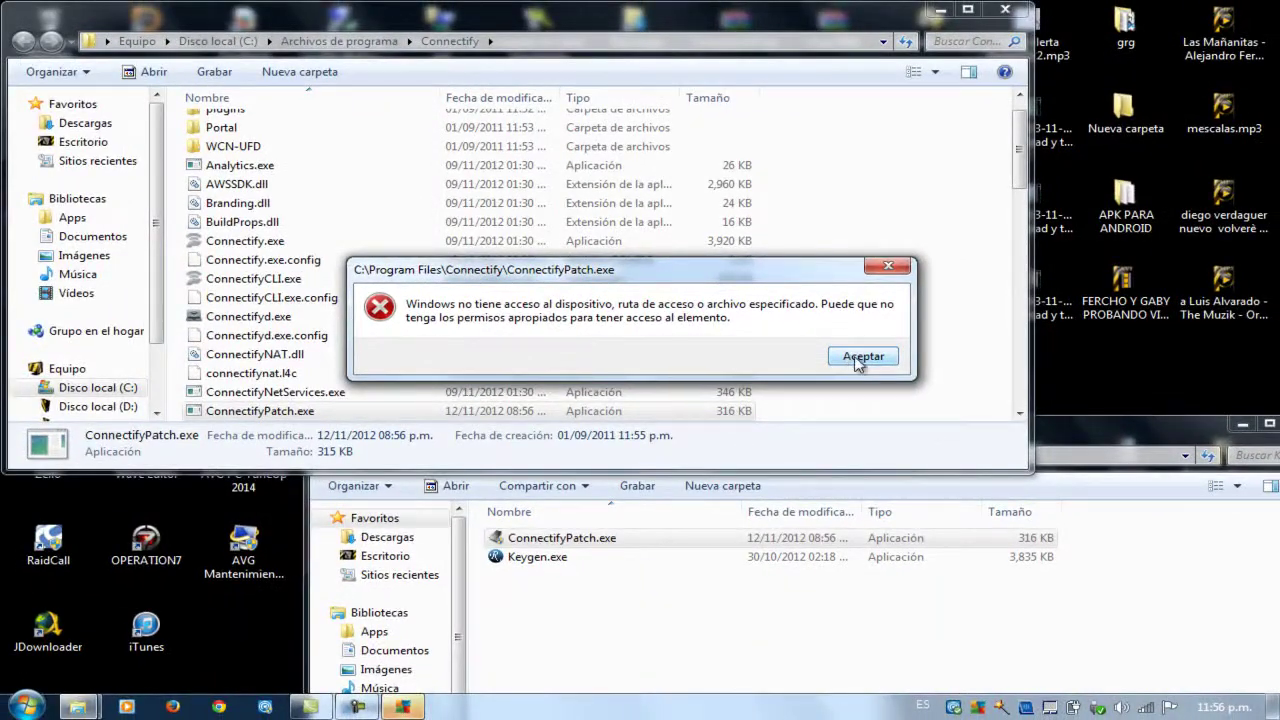
pyautogui.click(857, 362)
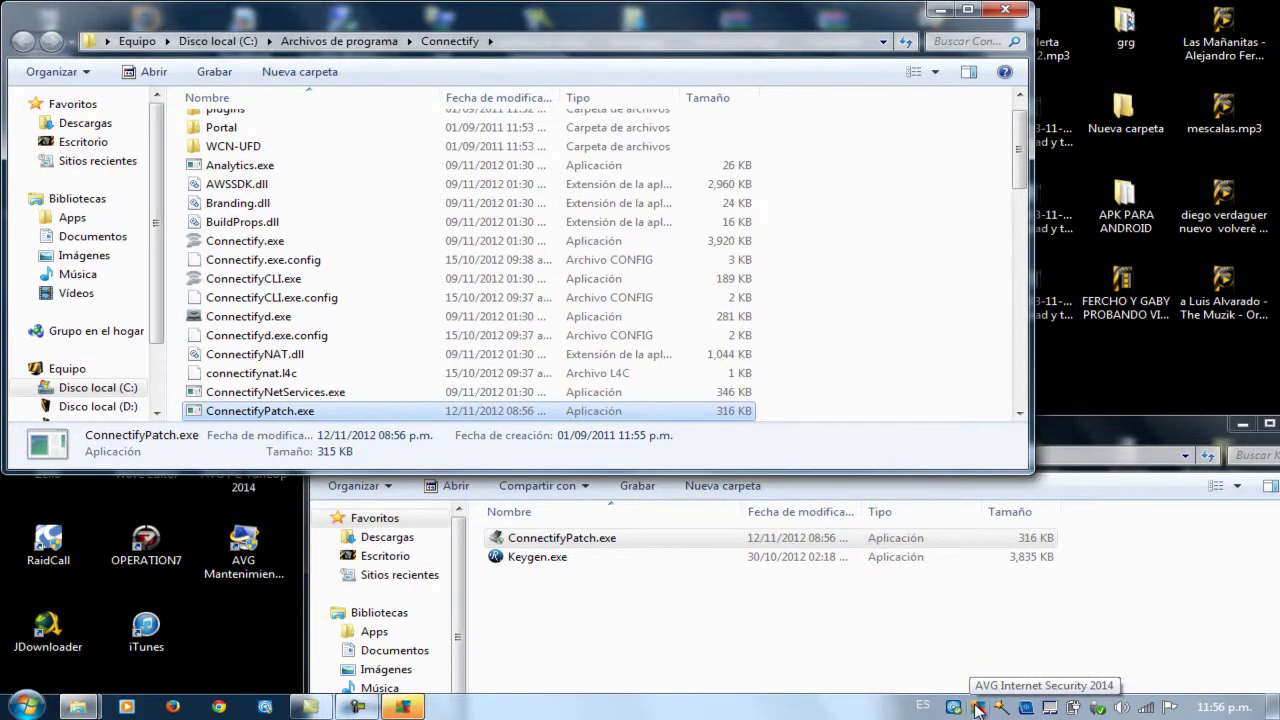
# - Allow ConnectifyPatch.exe, flagged as Crack.MG, as an AVG exception and close the alert
pyautogui.rightClick(978, 708)
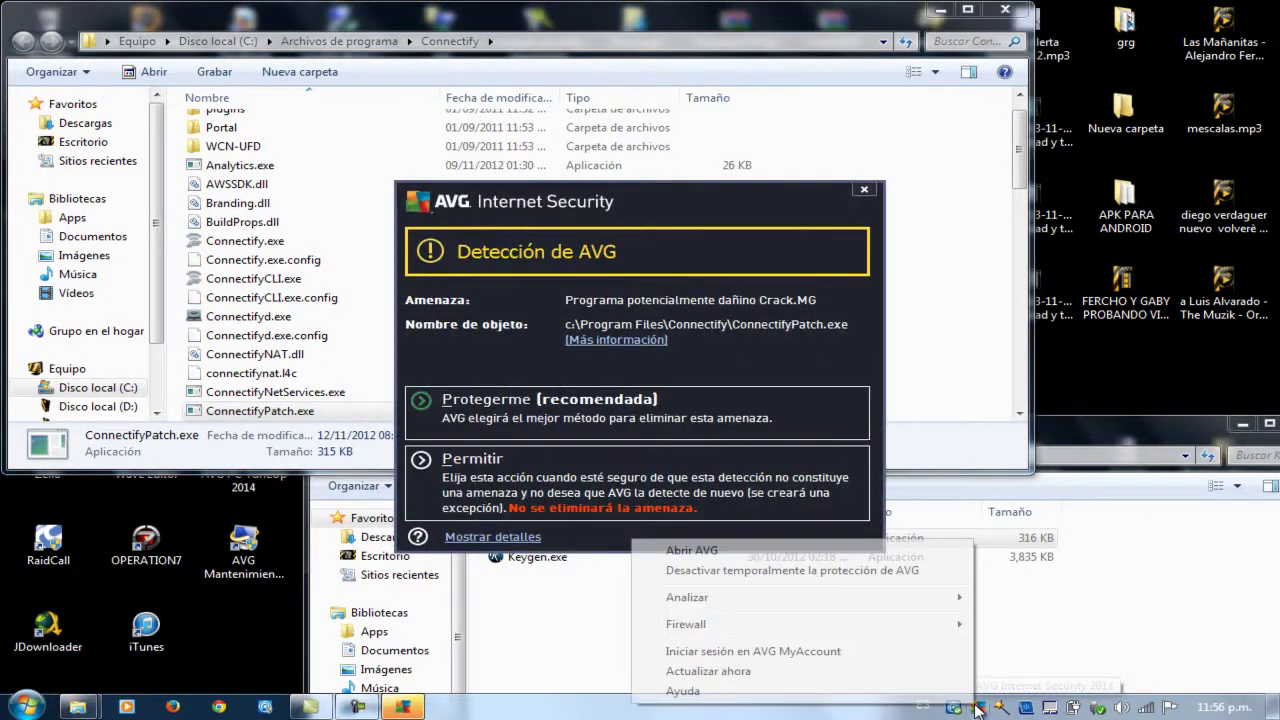
pyautogui.click(551, 481)
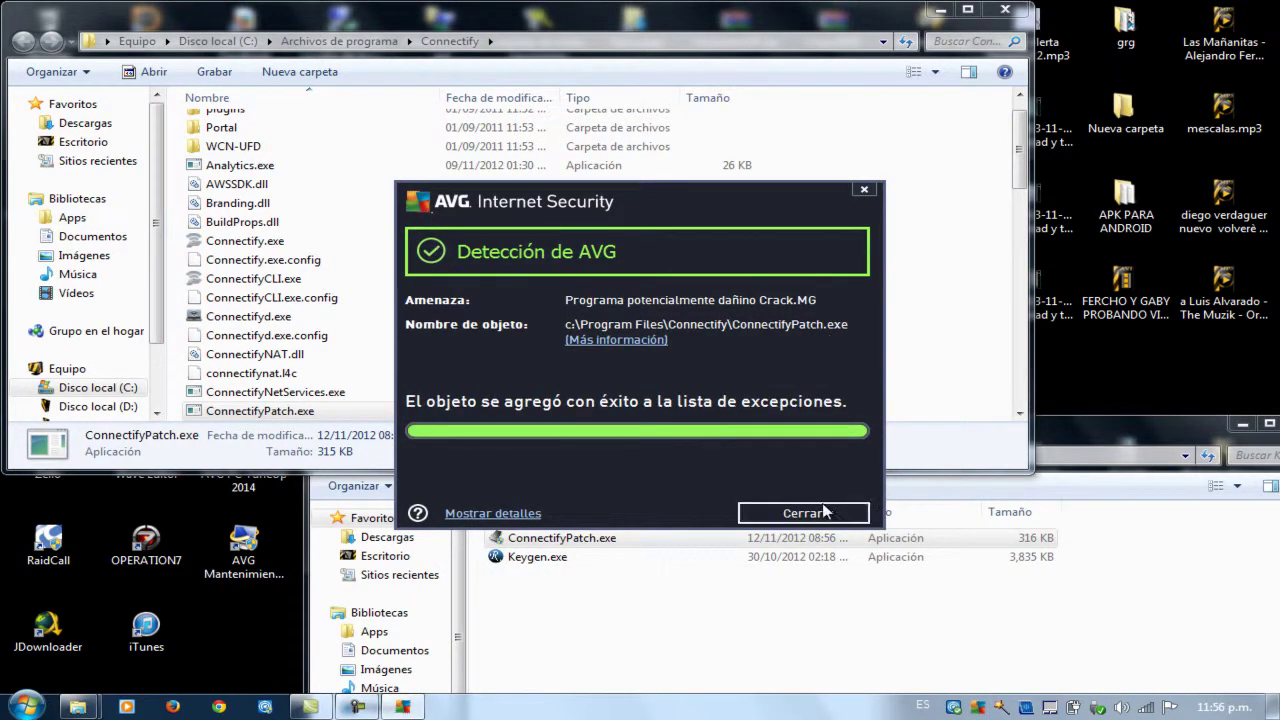
pyautogui.click(803, 514)
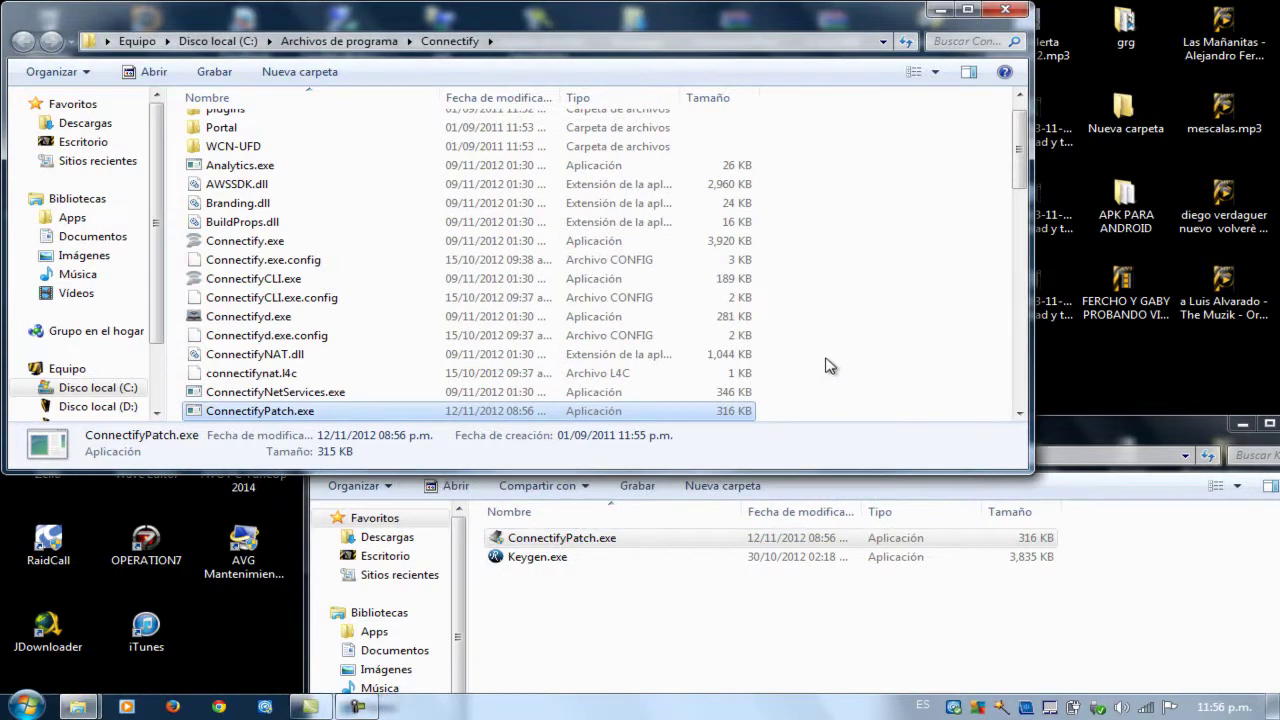
pyautogui.rightClick(317, 417)
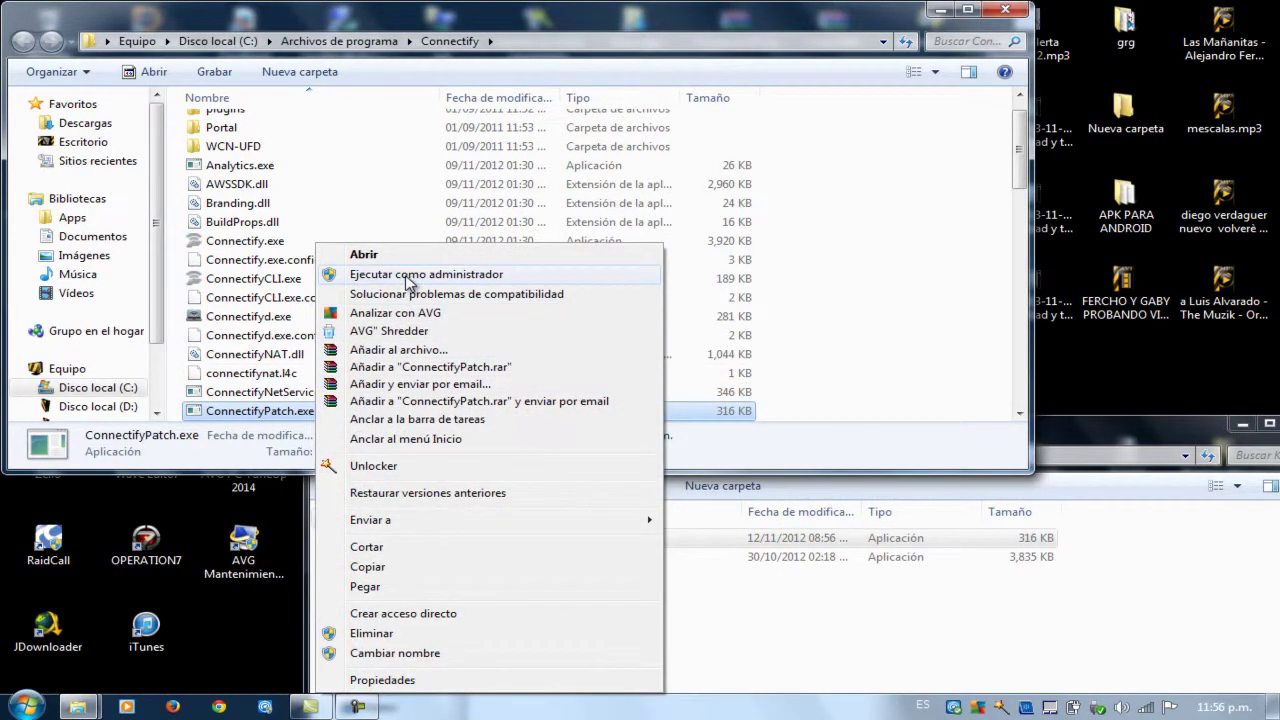
# - Run ConnectifyPatch.exe as administrator, apply the Patch until PATCHING DONE, then close the patcher
pyautogui.click(409, 278)
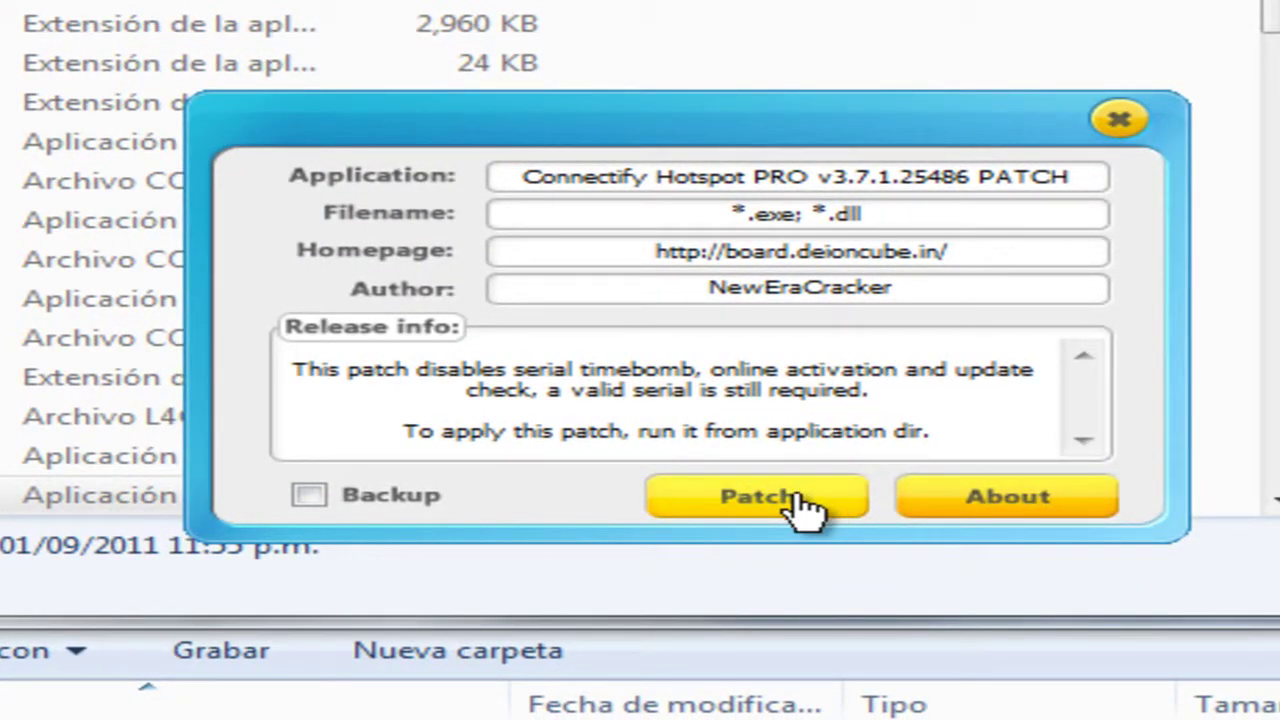
pyautogui.click(796, 496)
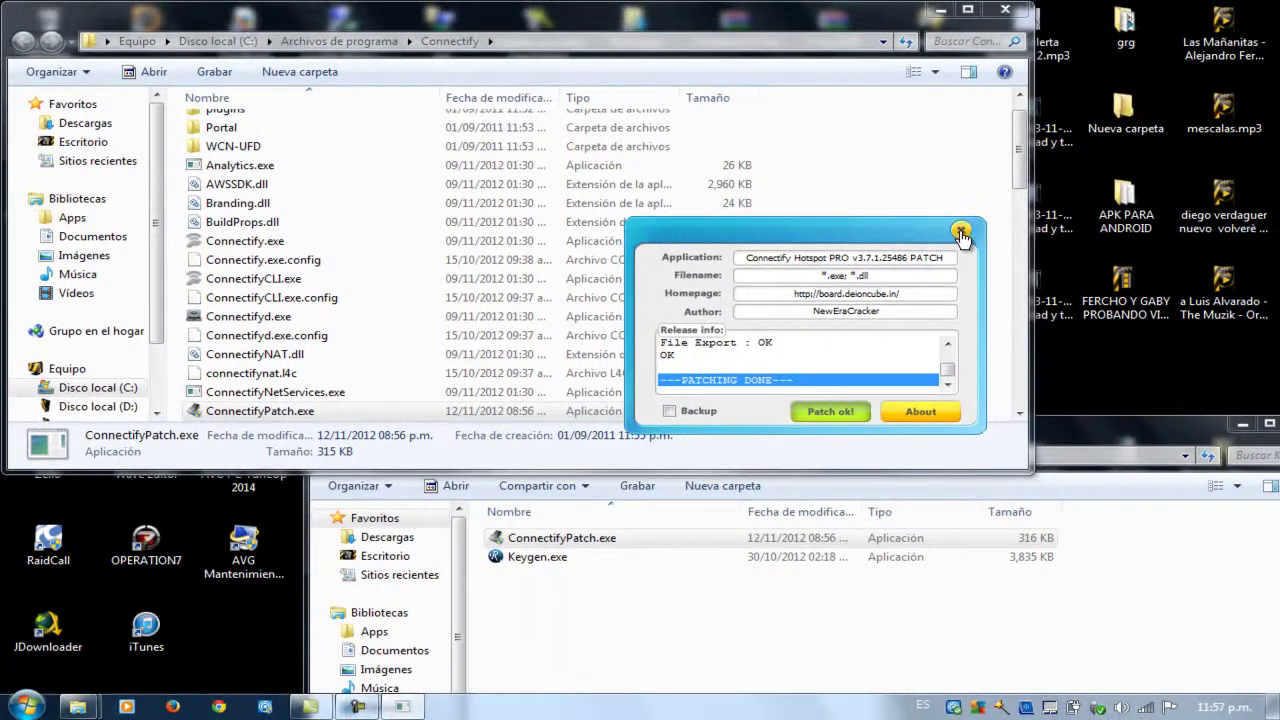
pyautogui.click(961, 232)
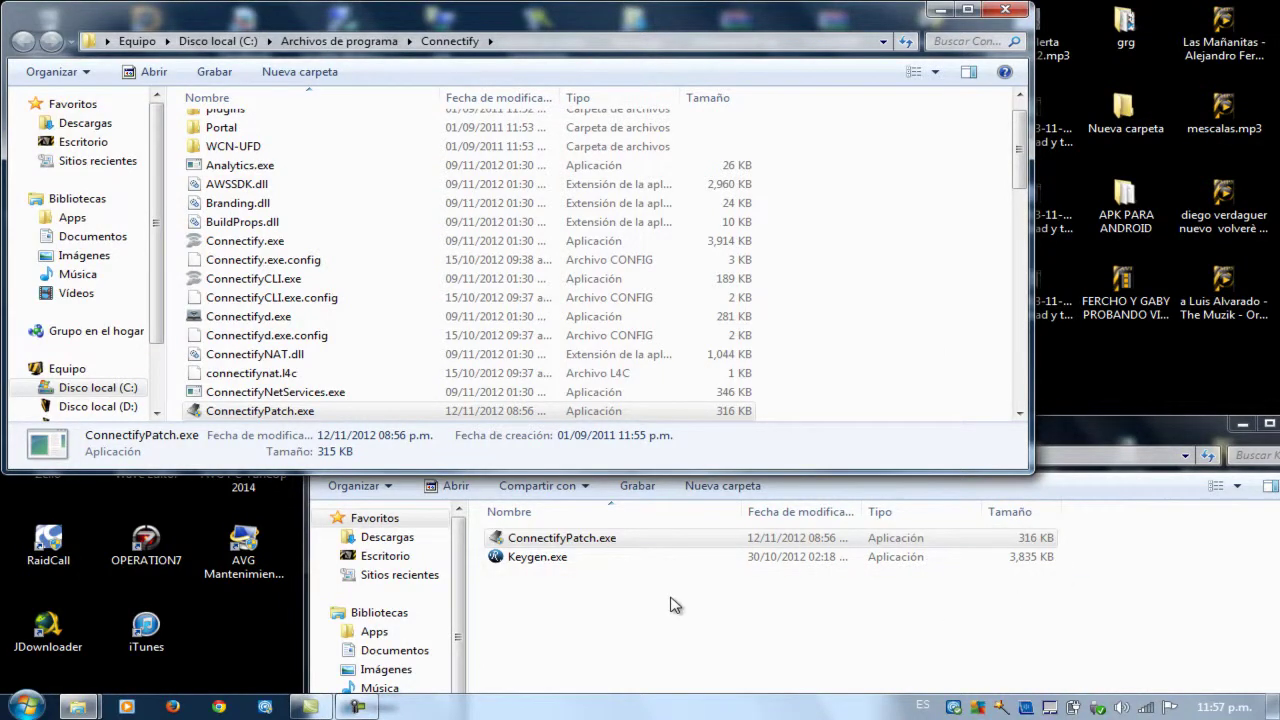
# - Close the Connectify program folder window, then move and resize the KEYGEN & PATCH window
pyautogui.click(930, 323)
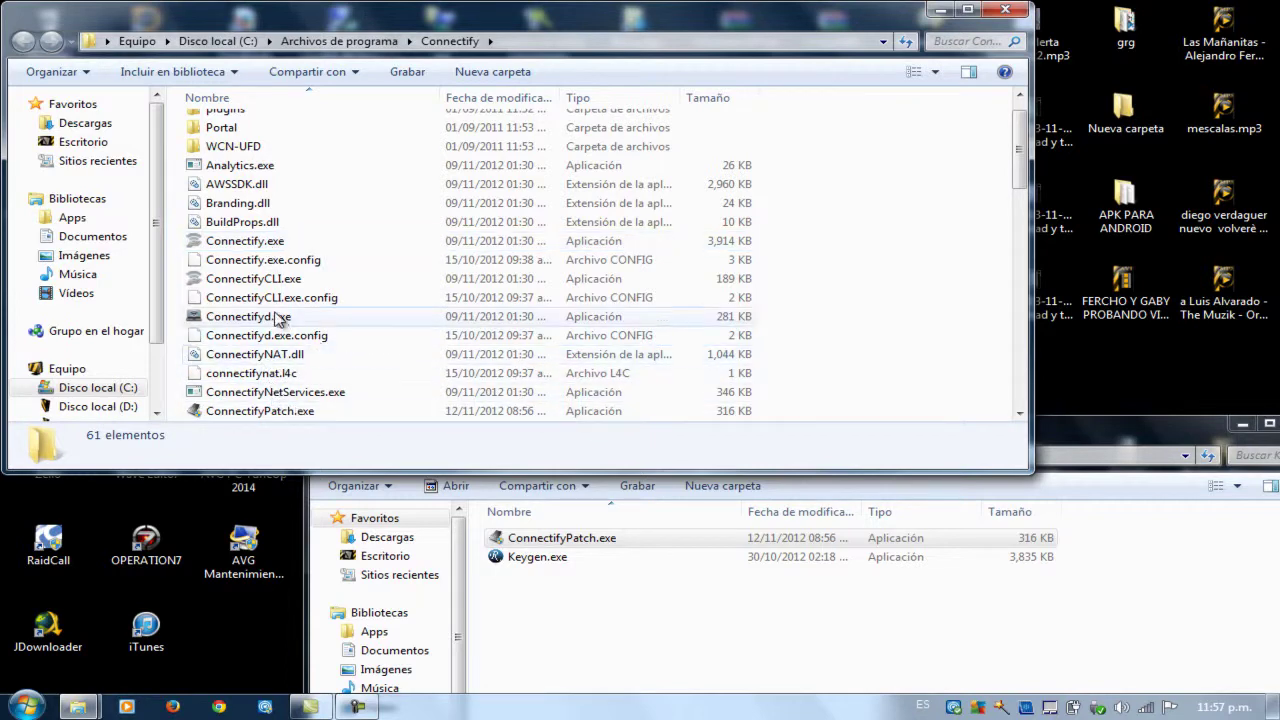
pyautogui.scroll(-9, 955, 172)
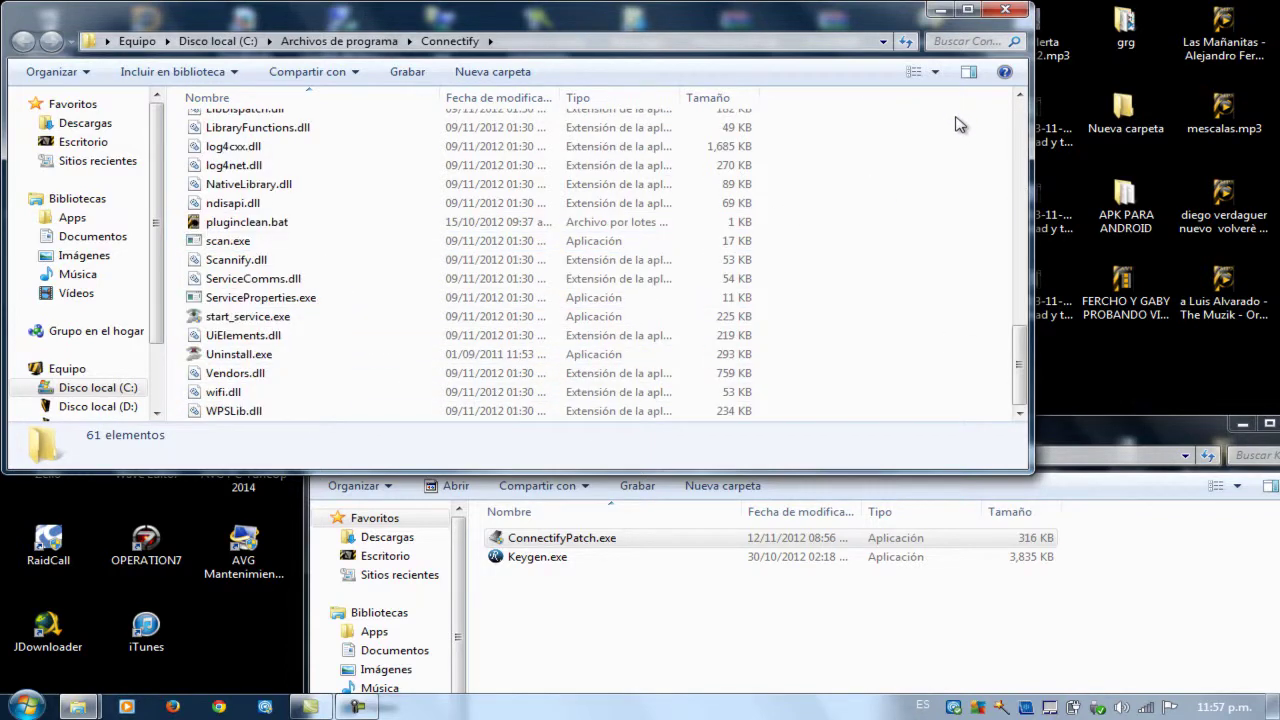
pyautogui.click(1008, 12)
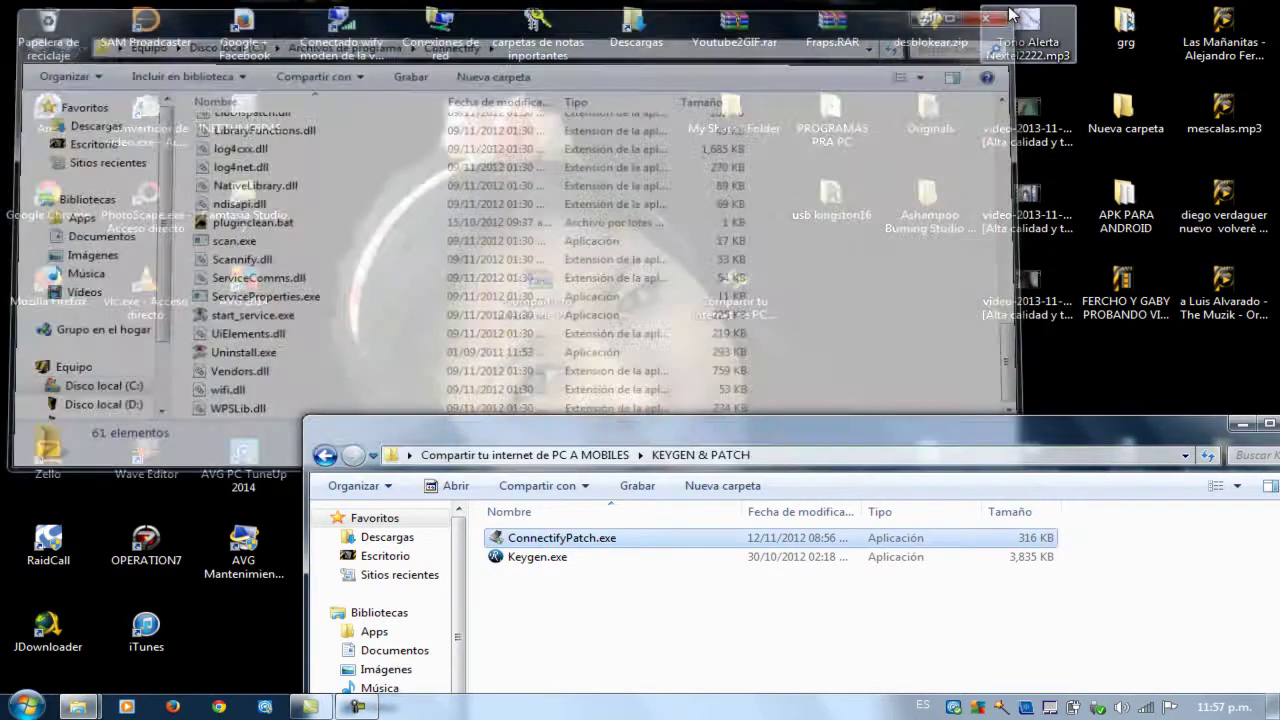
pyautogui.moveTo(527, 427); pyautogui.dragTo(655, 204)
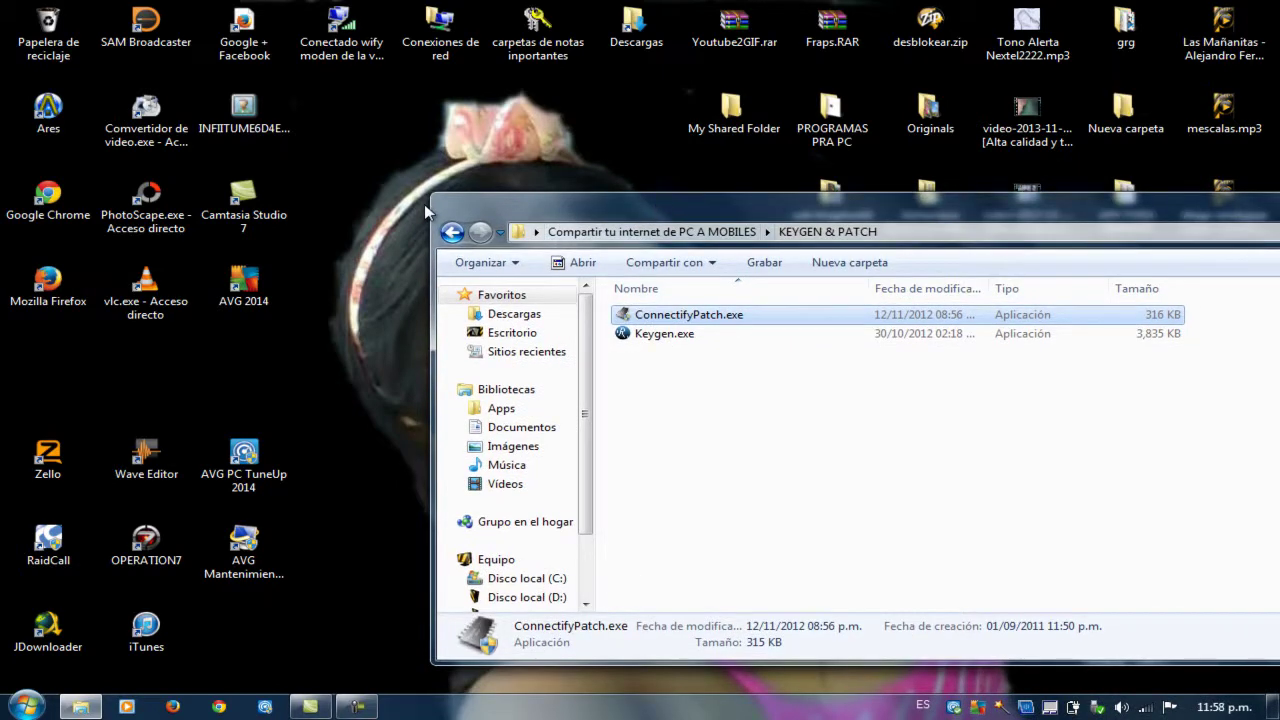
pyautogui.moveTo(436, 200); pyautogui.dragTo(842, 324)
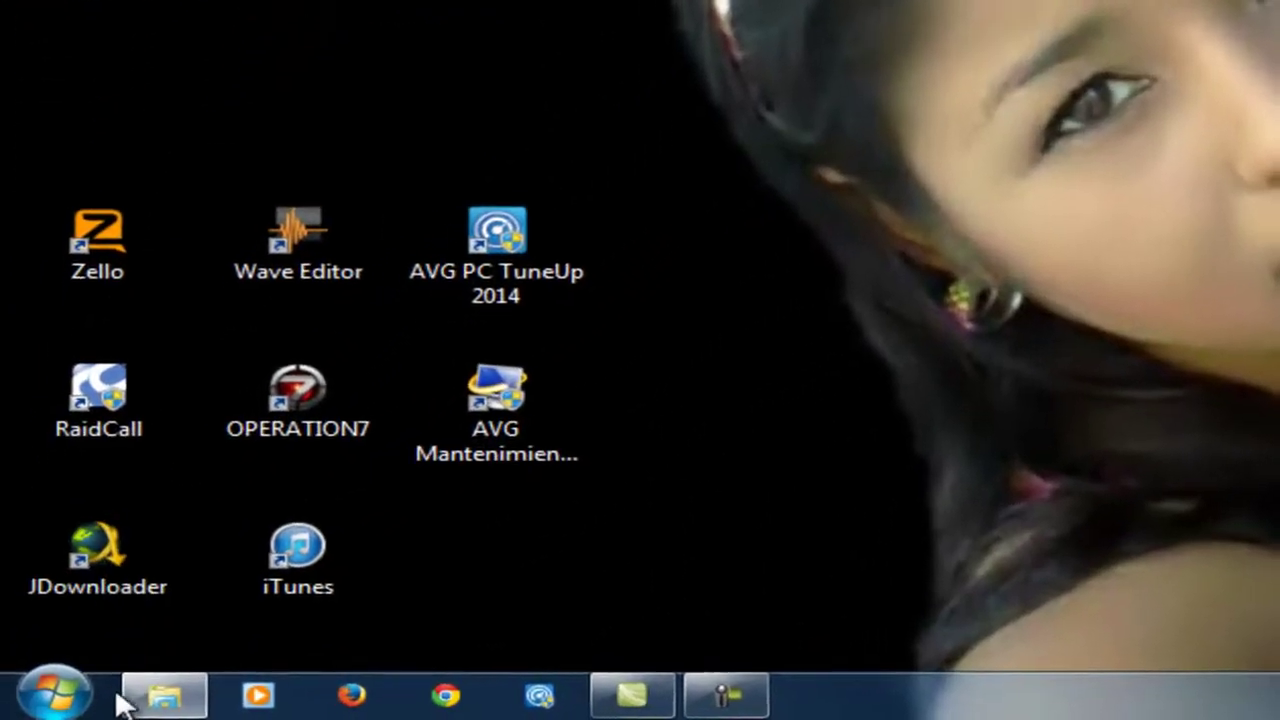
# - Send the Start-menu Connectify Hotspot shortcut to Escritorio (crear acceso directo), then close Start
pyautogui.click(30, 705)
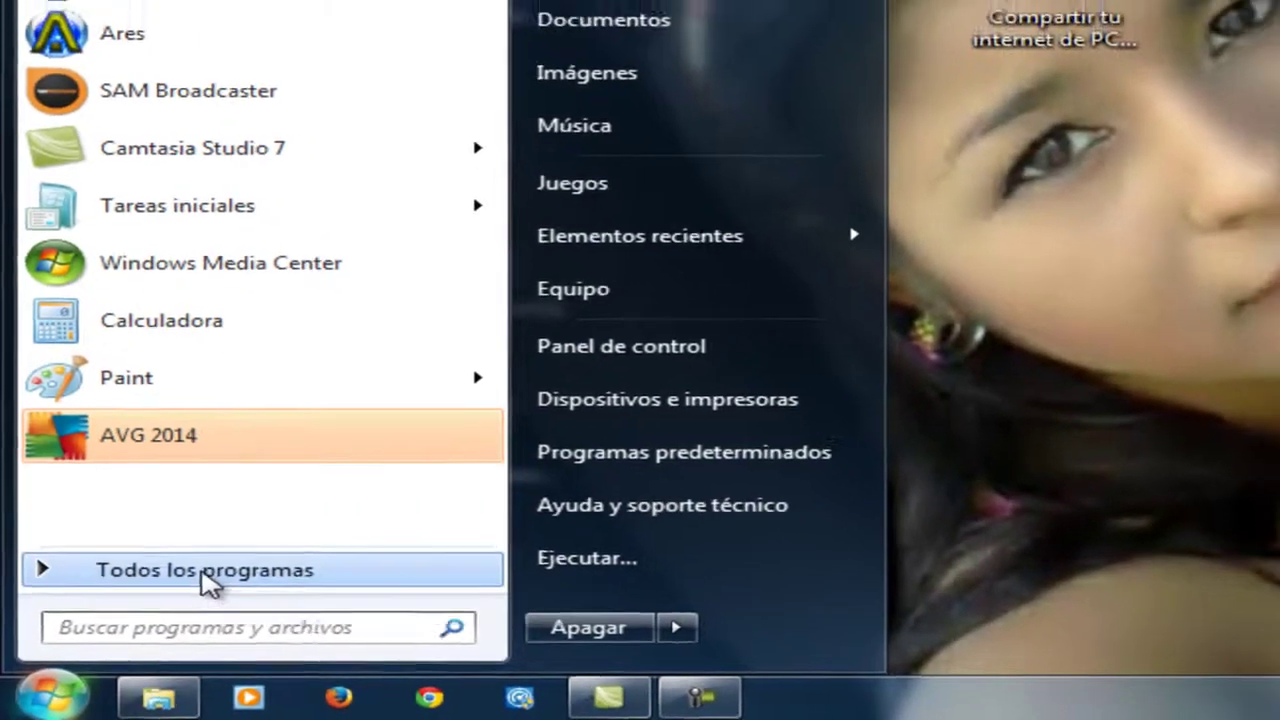
pyautogui.click(240, 560)
pyautogui.scroll(-2, 277, 423)
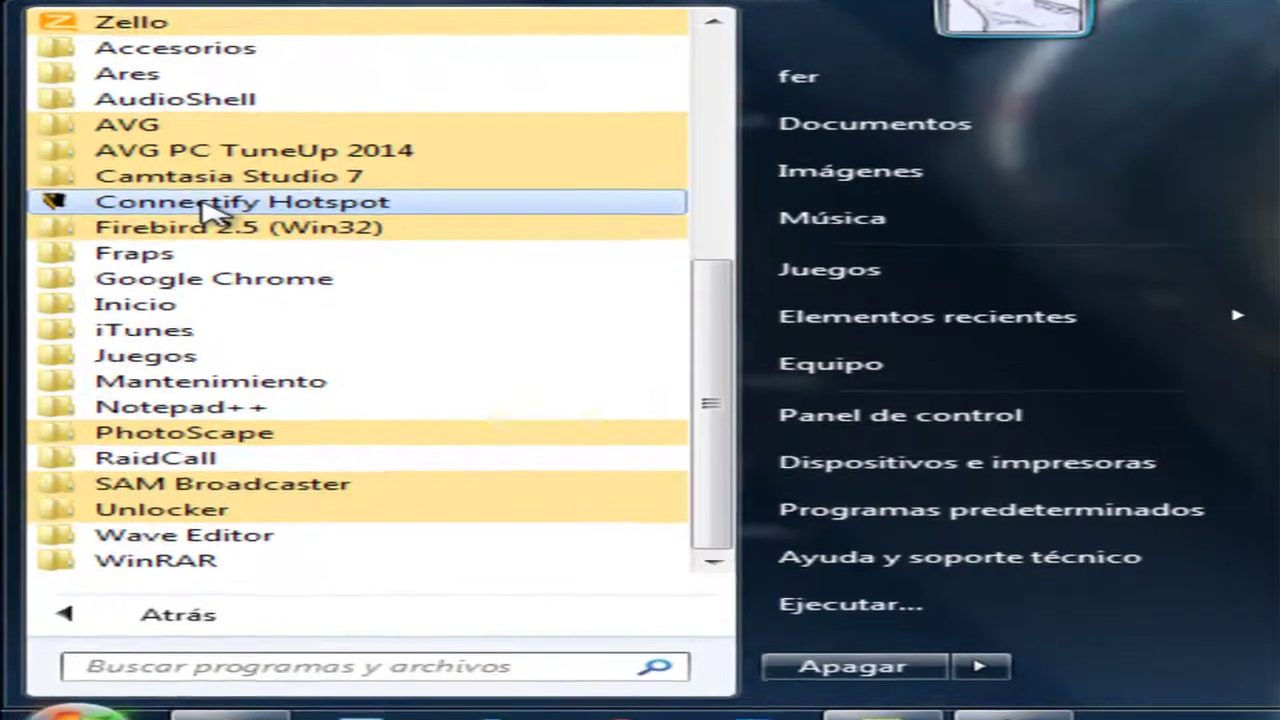
pyautogui.click(214, 200)
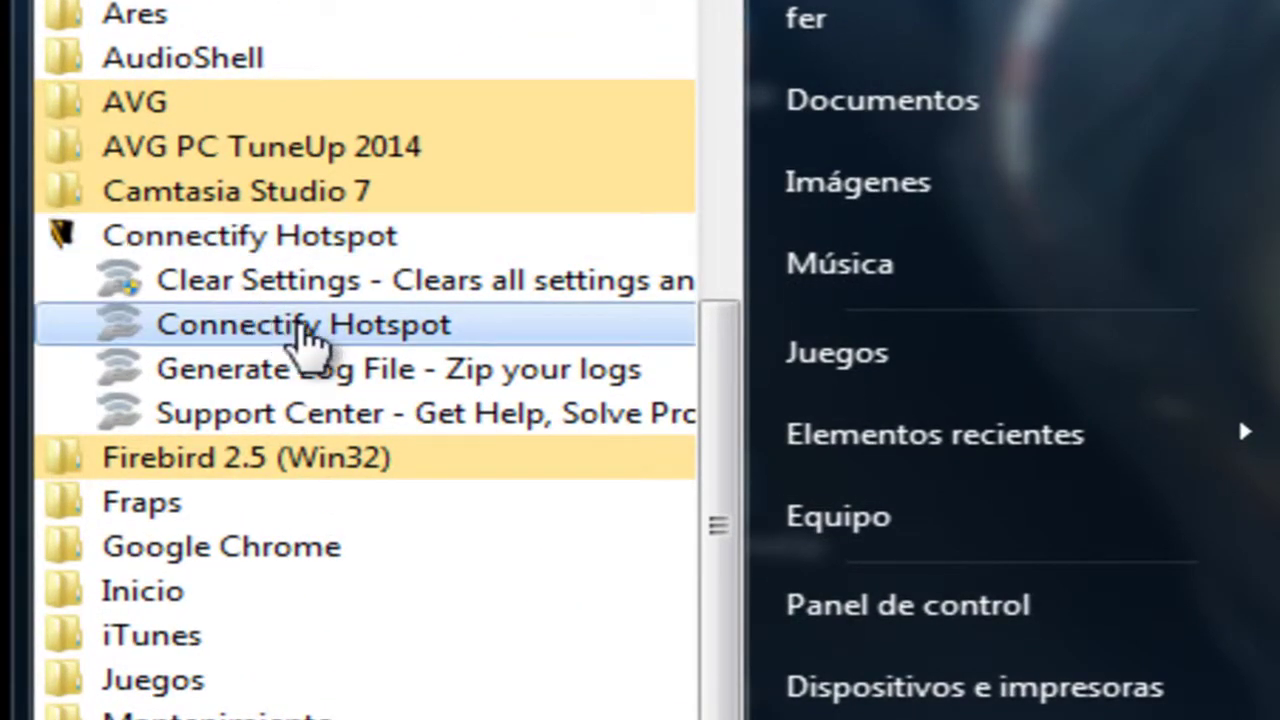
pyautogui.rightClick(292, 332)
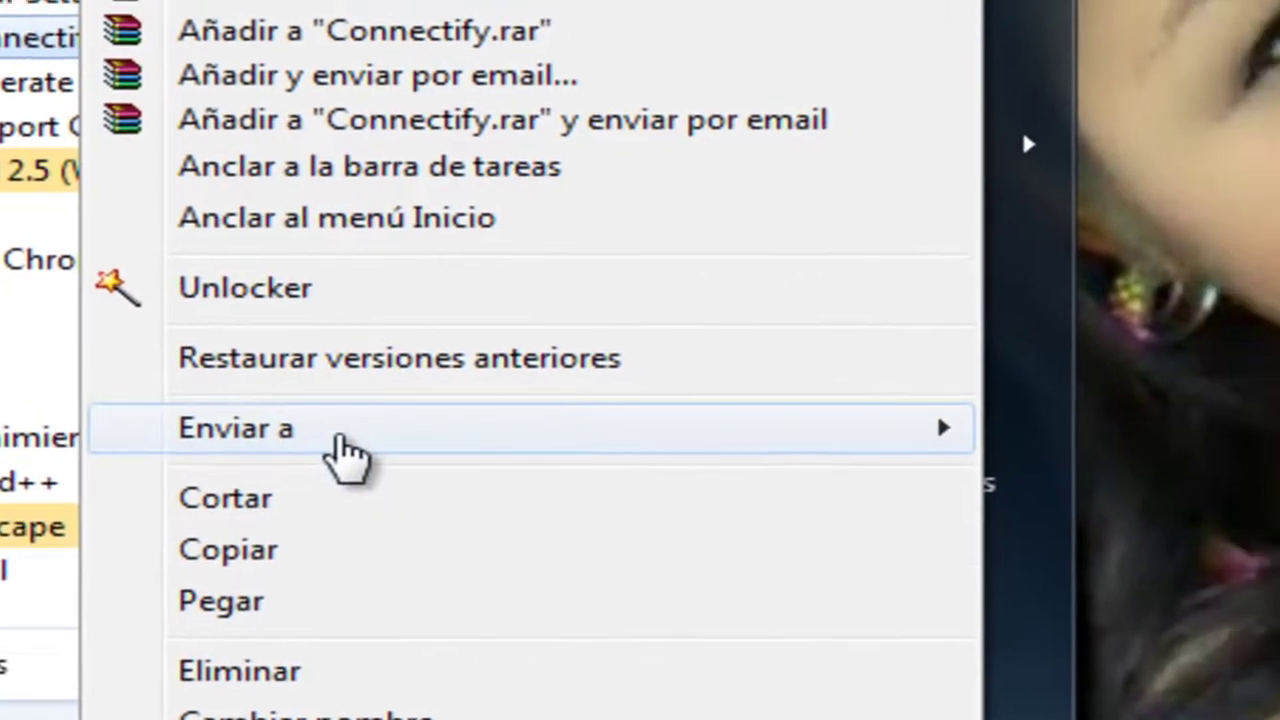
pyautogui.moveTo(430, 418)
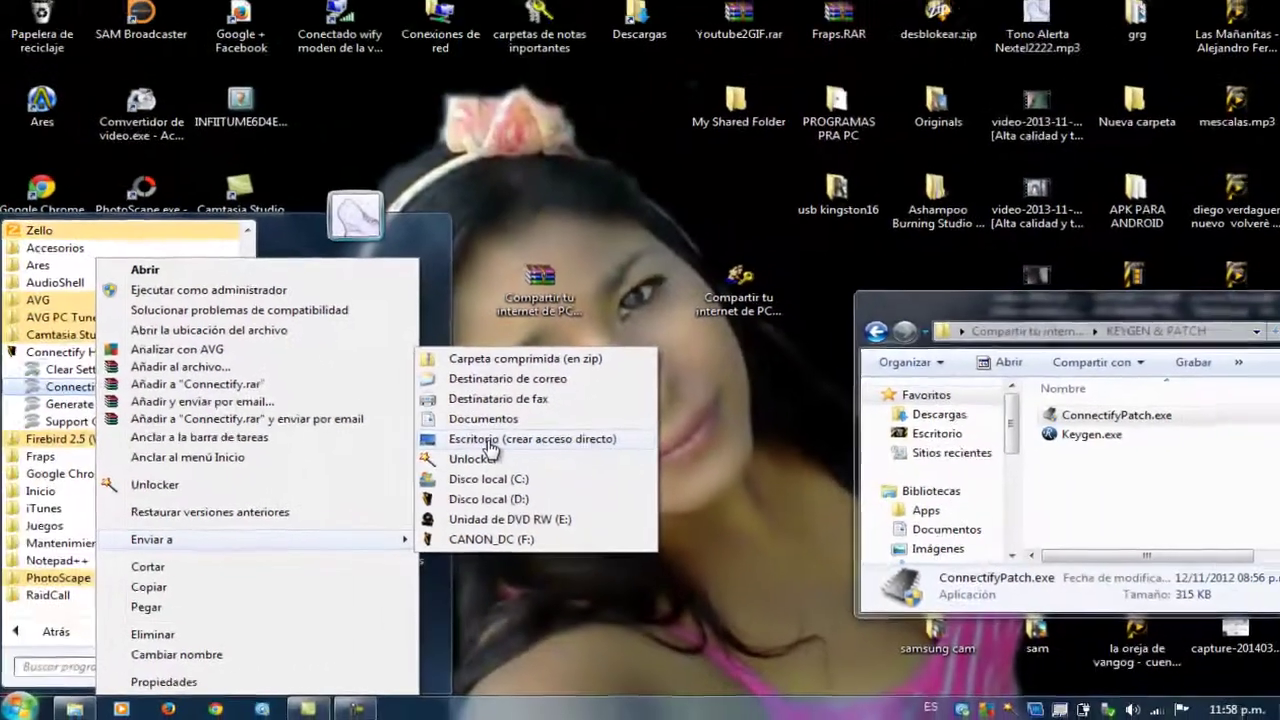
pyautogui.click(600, 259)
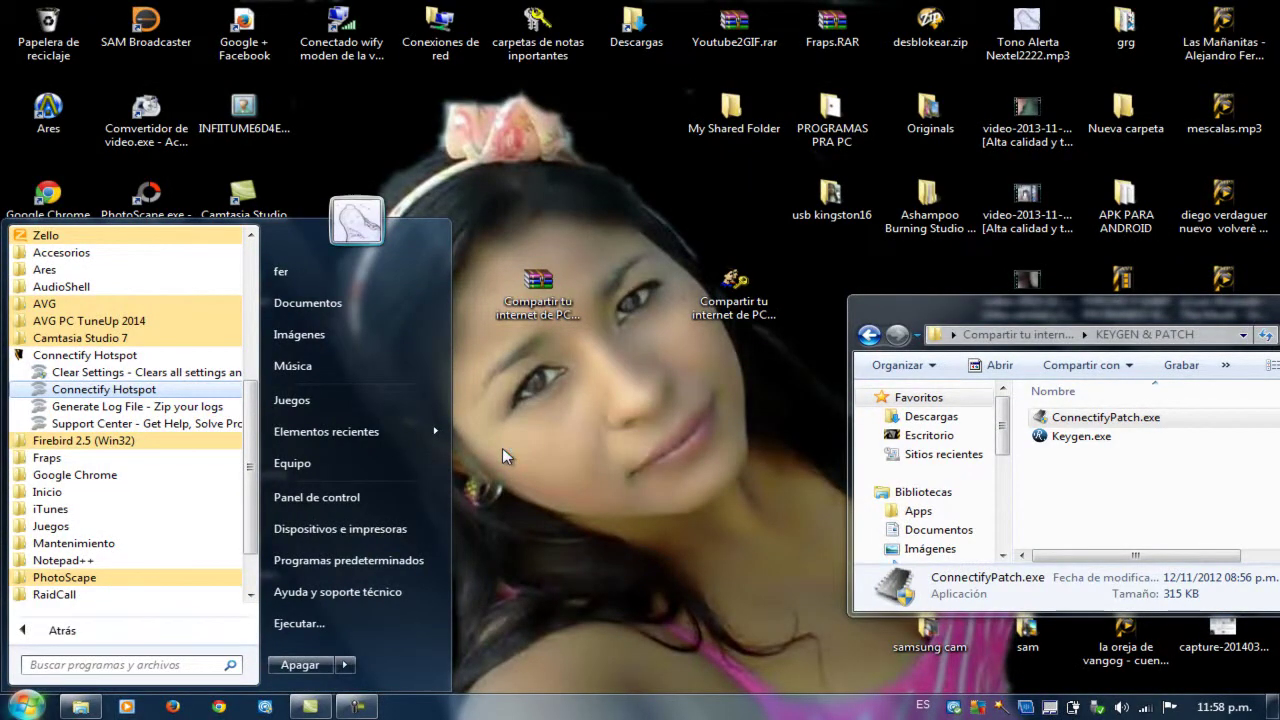
pyautogui.click(502, 448)
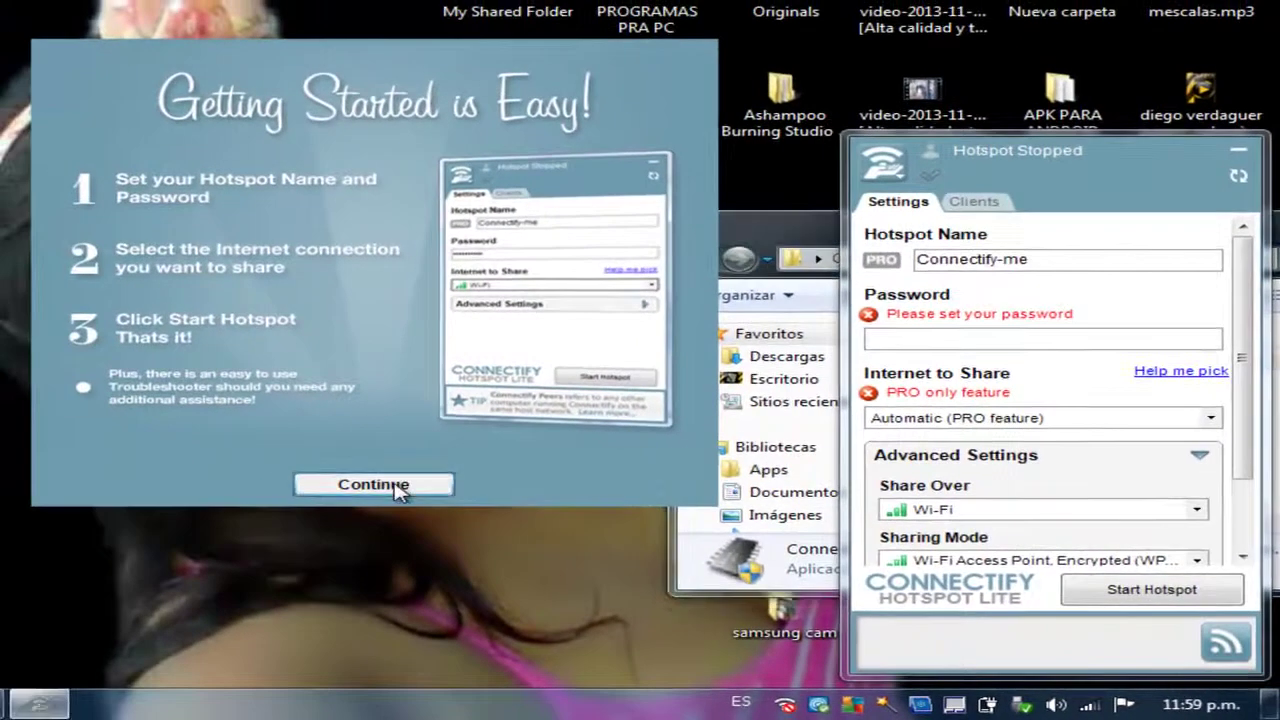
# - Continue through both Getting Started pages and bring up the Enter License Key dialog
pyautogui.click(400, 485)
pyautogui.click(398, 487)
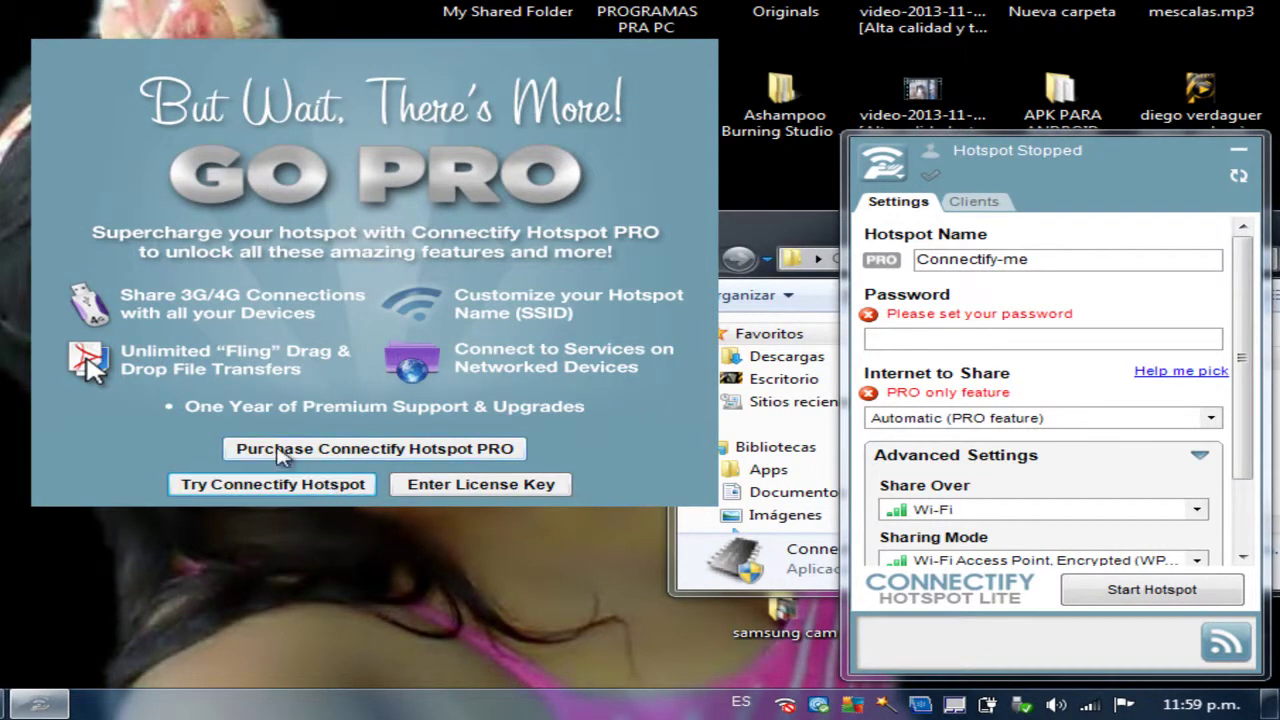
pyautogui.click(481, 485)
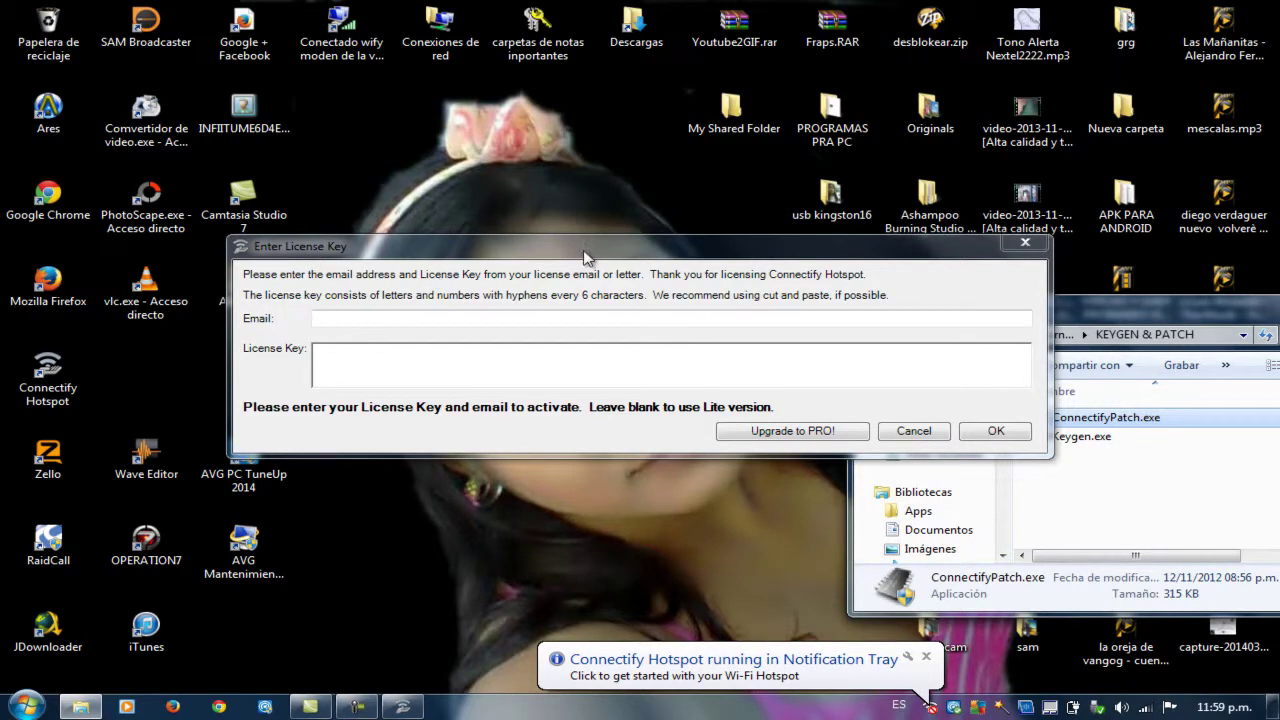
# - Launch Keygen.exe from the KEYGEN & PATCH folder beside the license key dialog
pyautogui.moveTo(585, 257); pyautogui.dragTo(432, 111)
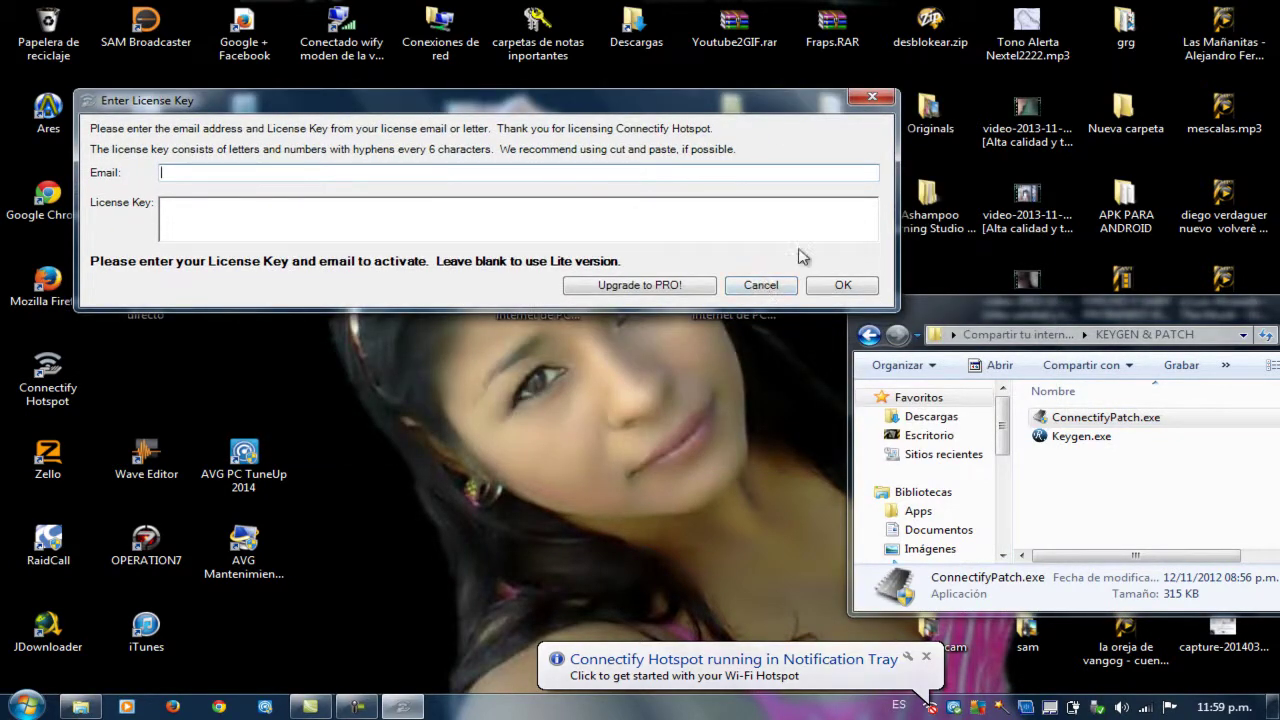
pyautogui.click(1090, 447)
pyautogui.click(1088, 437)
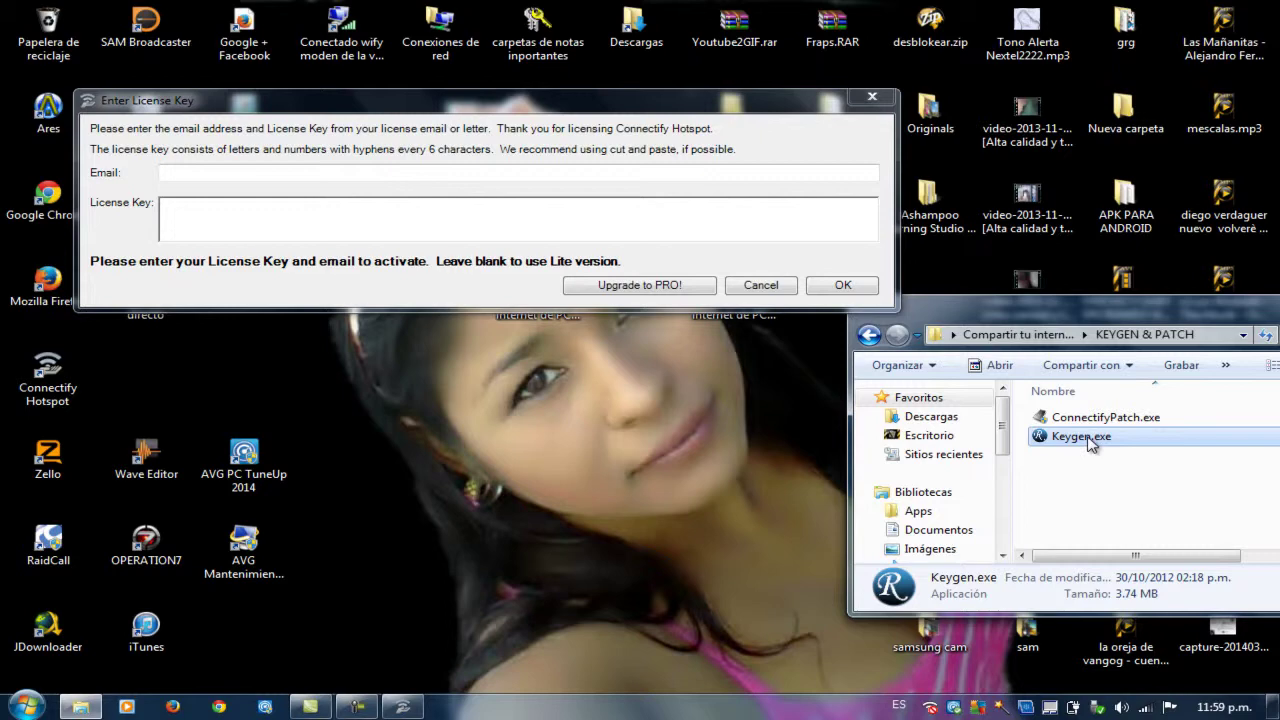
pyautogui.doubleClick(1088, 437)
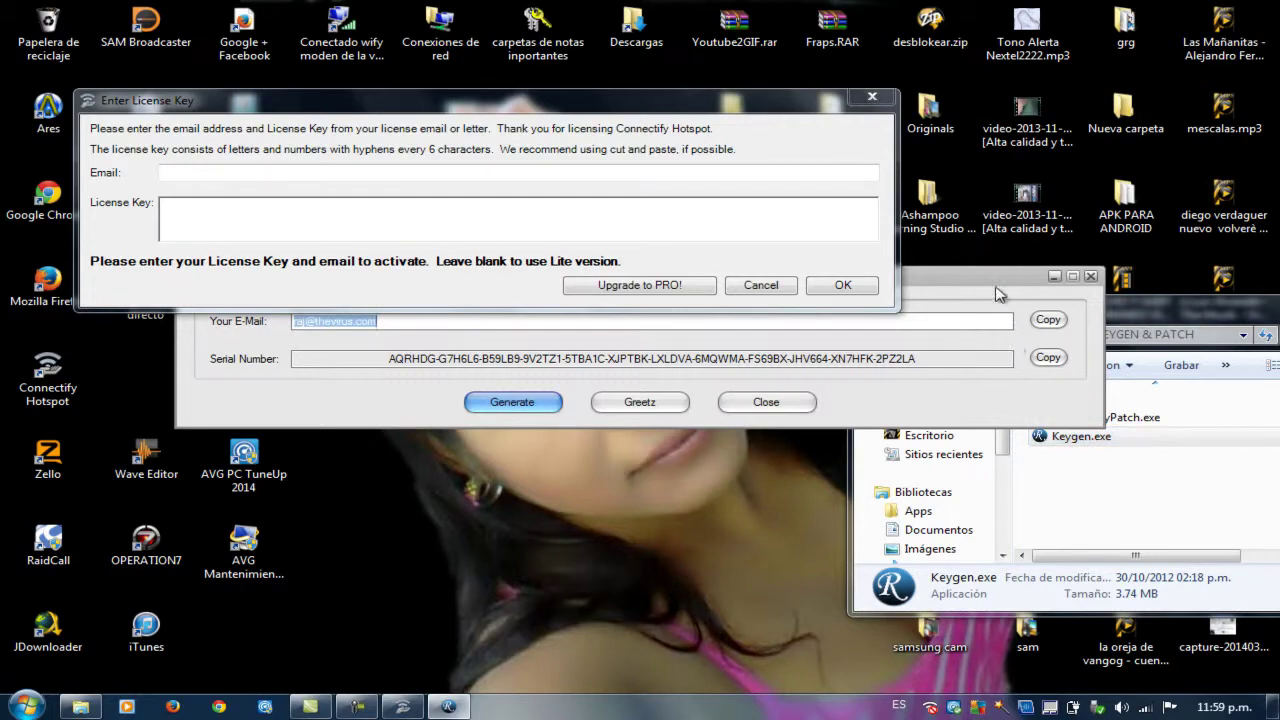
# - Copy the generated e-mail address from the Keygen into the license dialog's Email field
pyautogui.moveTo(995, 293); pyautogui.dragTo(885, 459)
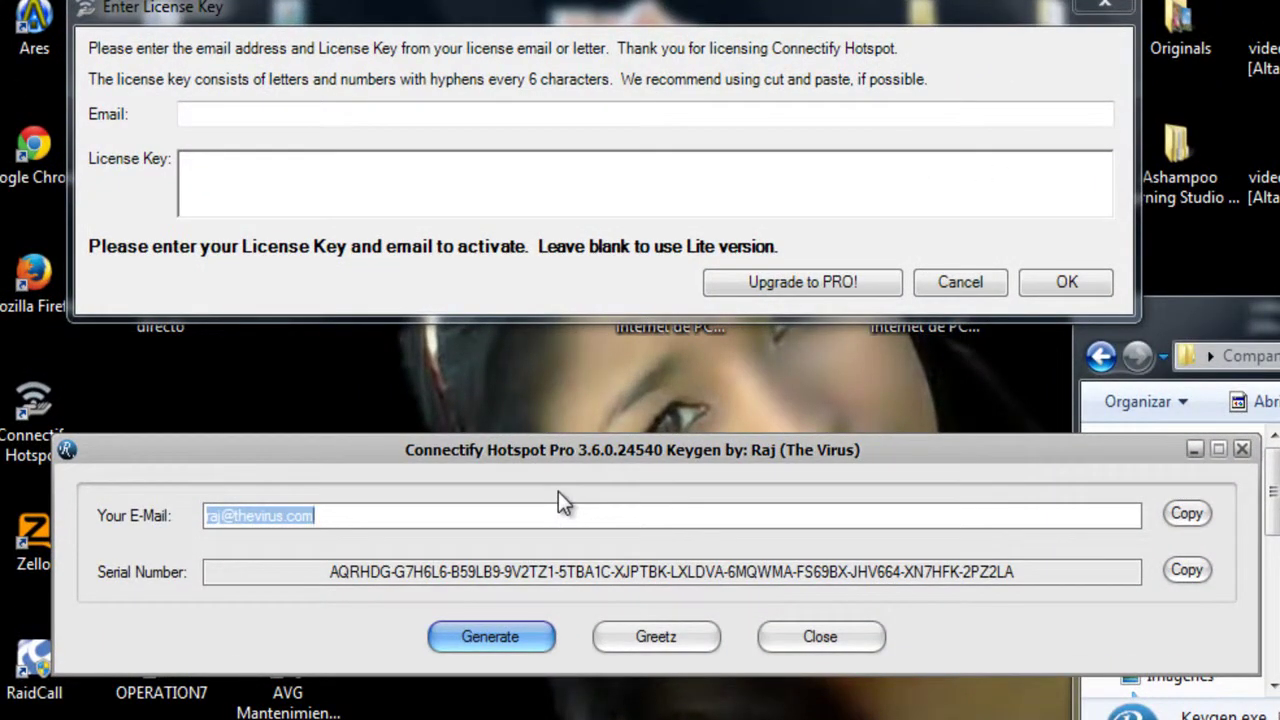
pyautogui.click(449, 511)
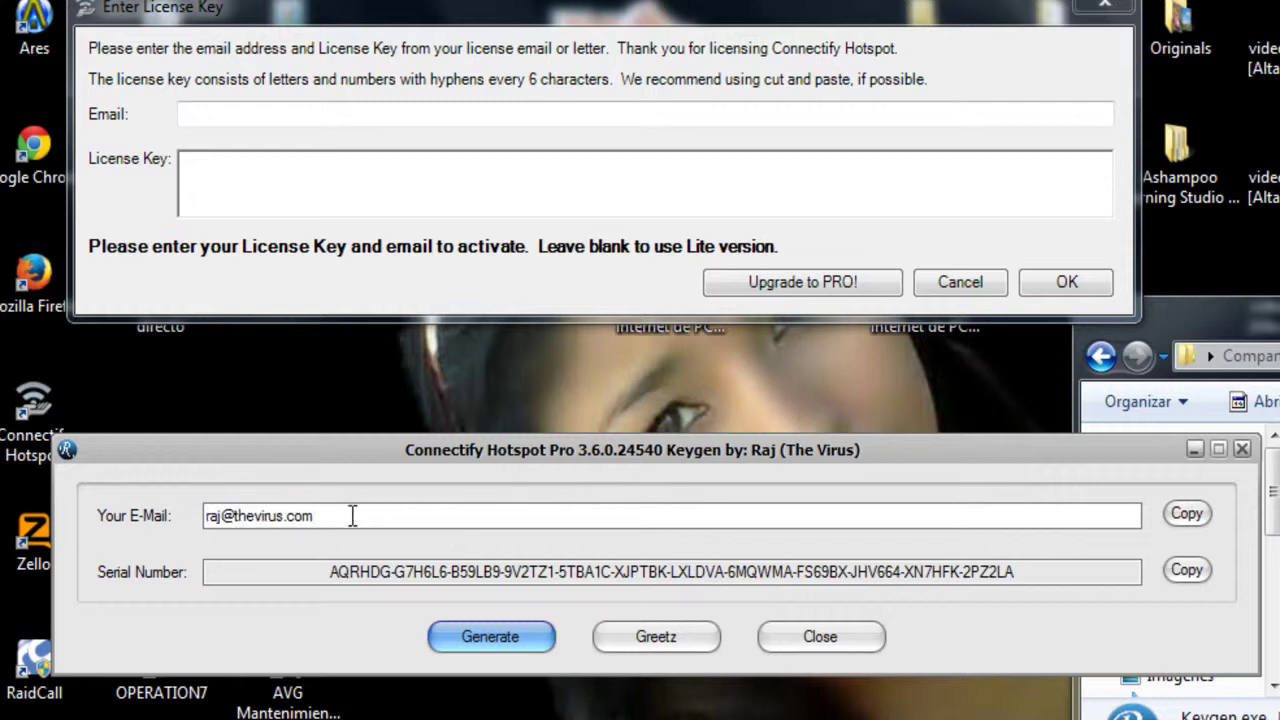
pyautogui.moveTo(352, 515); pyautogui.dragTo(212, 517)
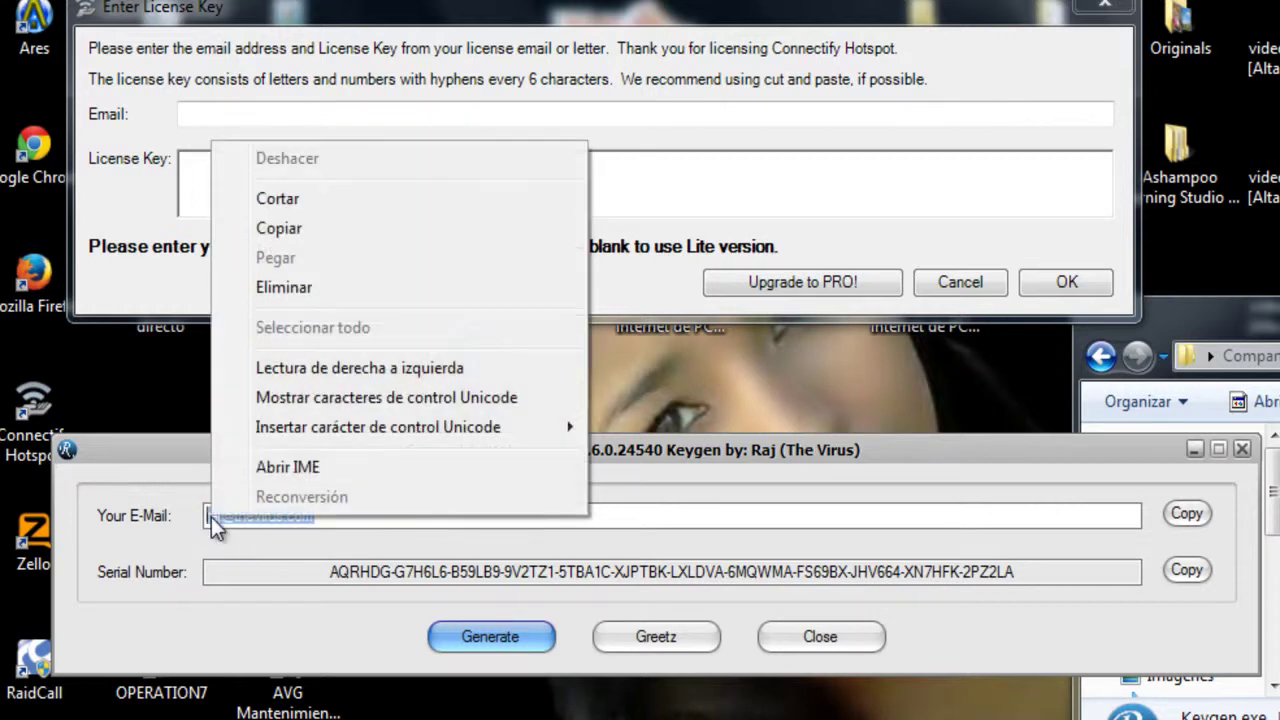
pyautogui.rightClick(210, 520)
pyautogui.click(274, 236)
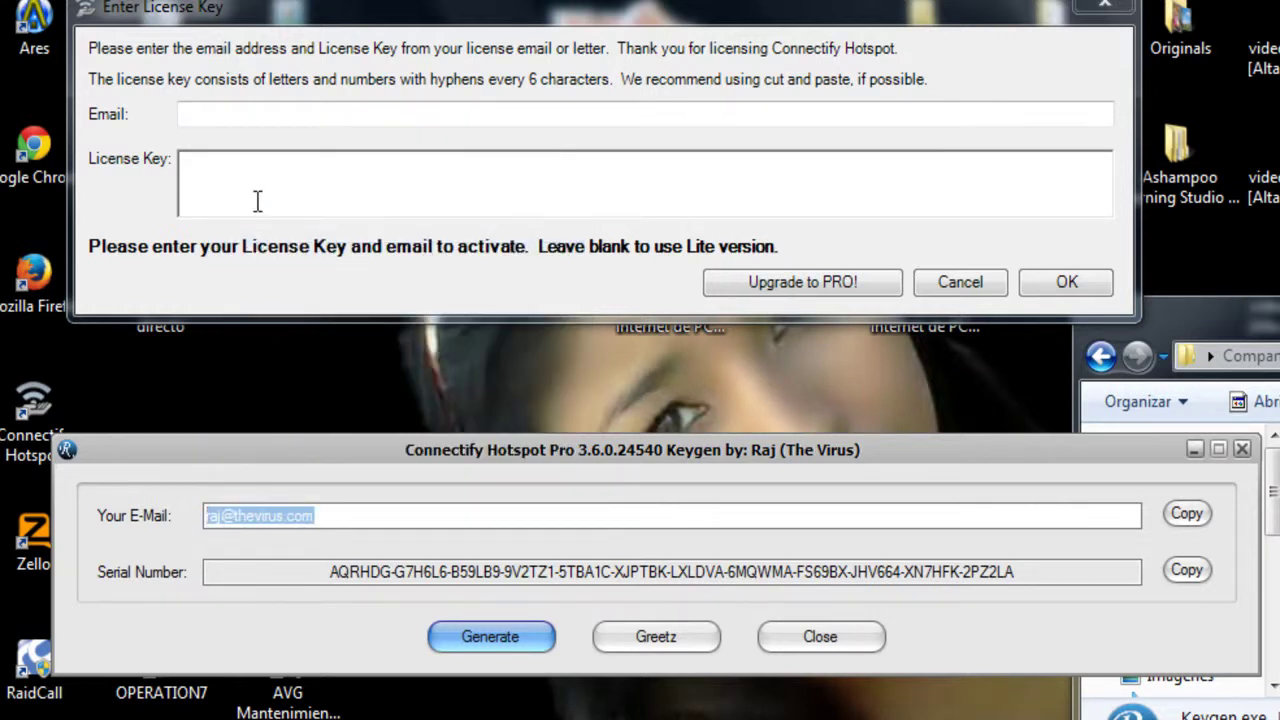
pyautogui.click(236, 118)
pyautogui.rightClick(240, 117)
pyautogui.click(277, 234)
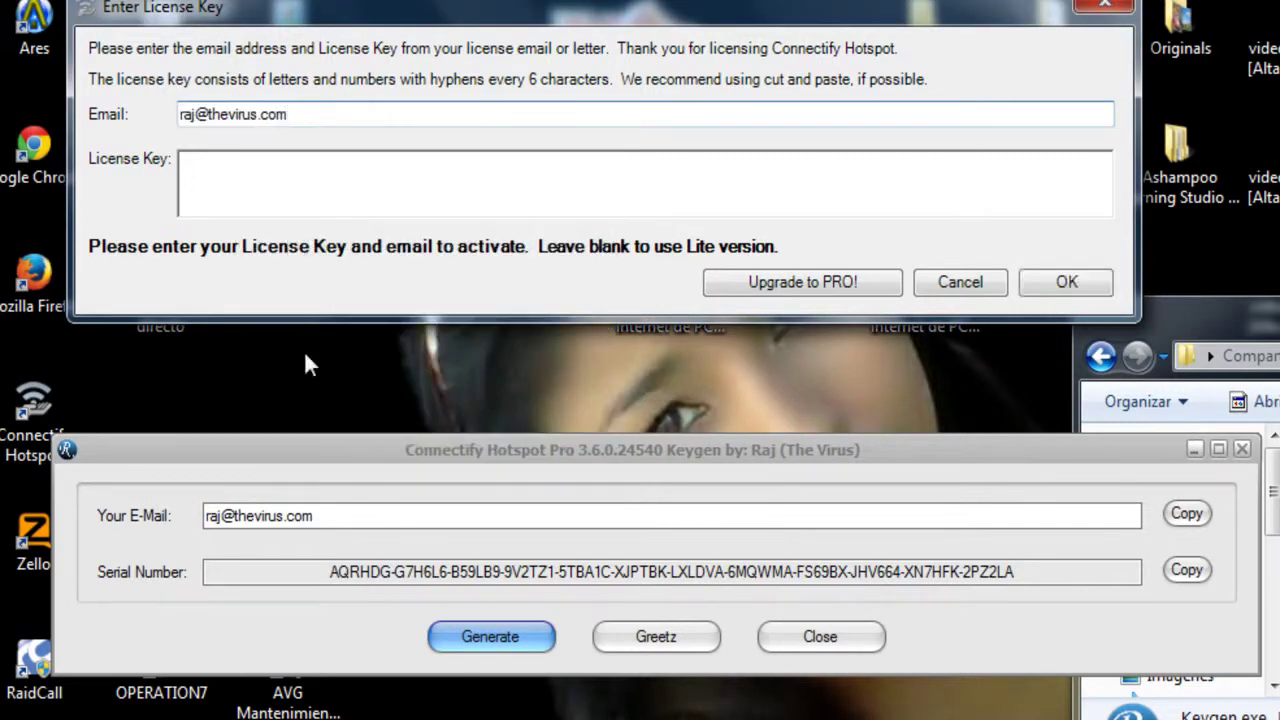
# - Paste the generated serial as the License Key, confirm activation, and close the confirmation dialogs
pyautogui.moveTo(330, 571); pyautogui.dragTo(1037, 567)
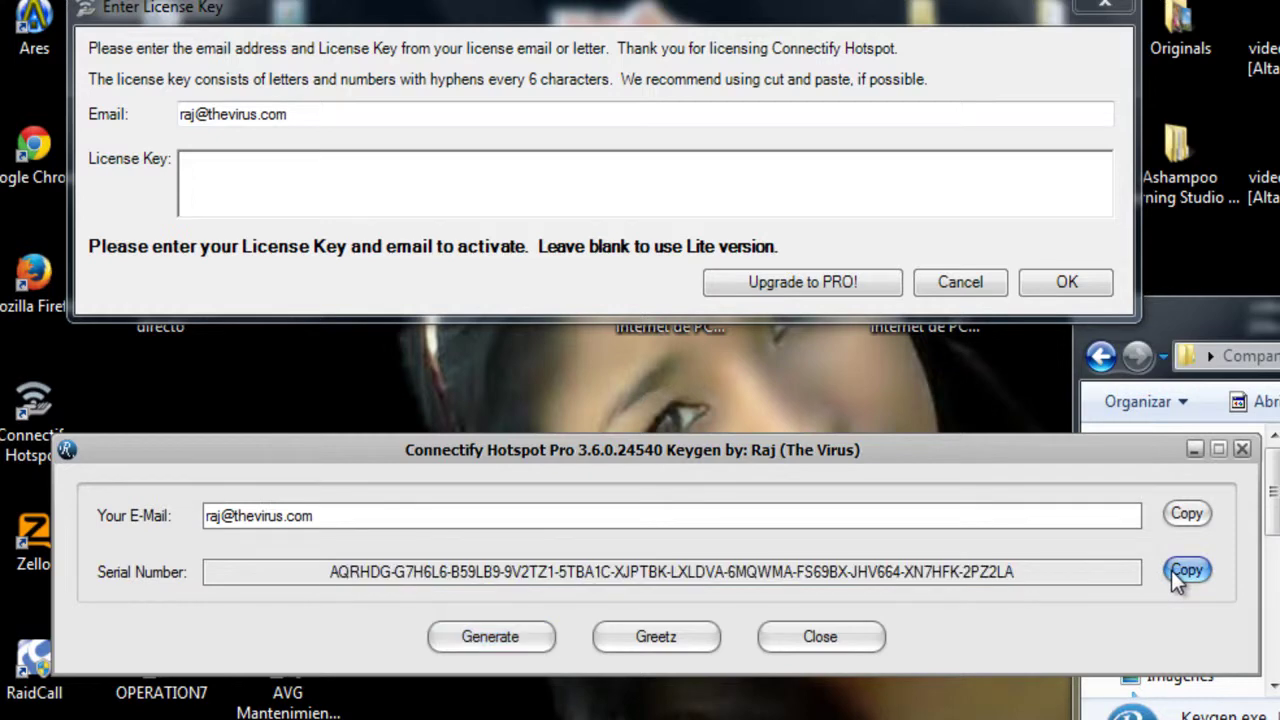
pyautogui.click(325, 177)
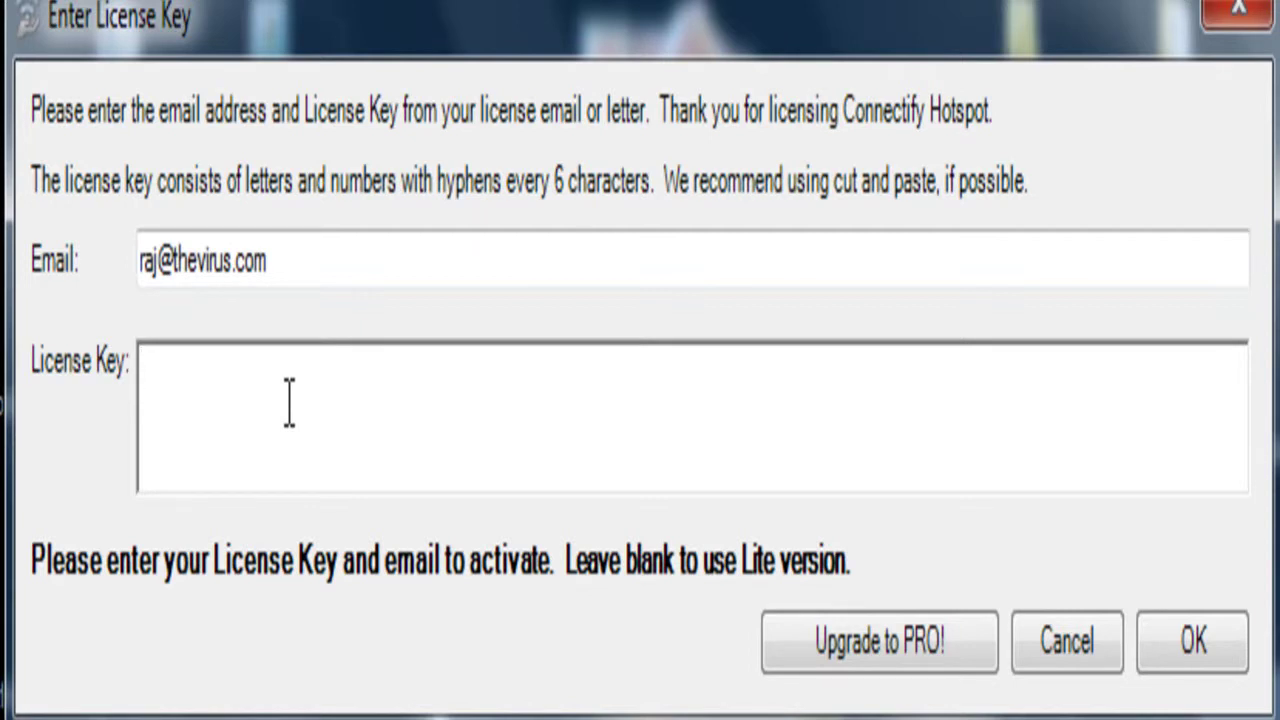
pyautogui.hotkey('ctrl', 'v')
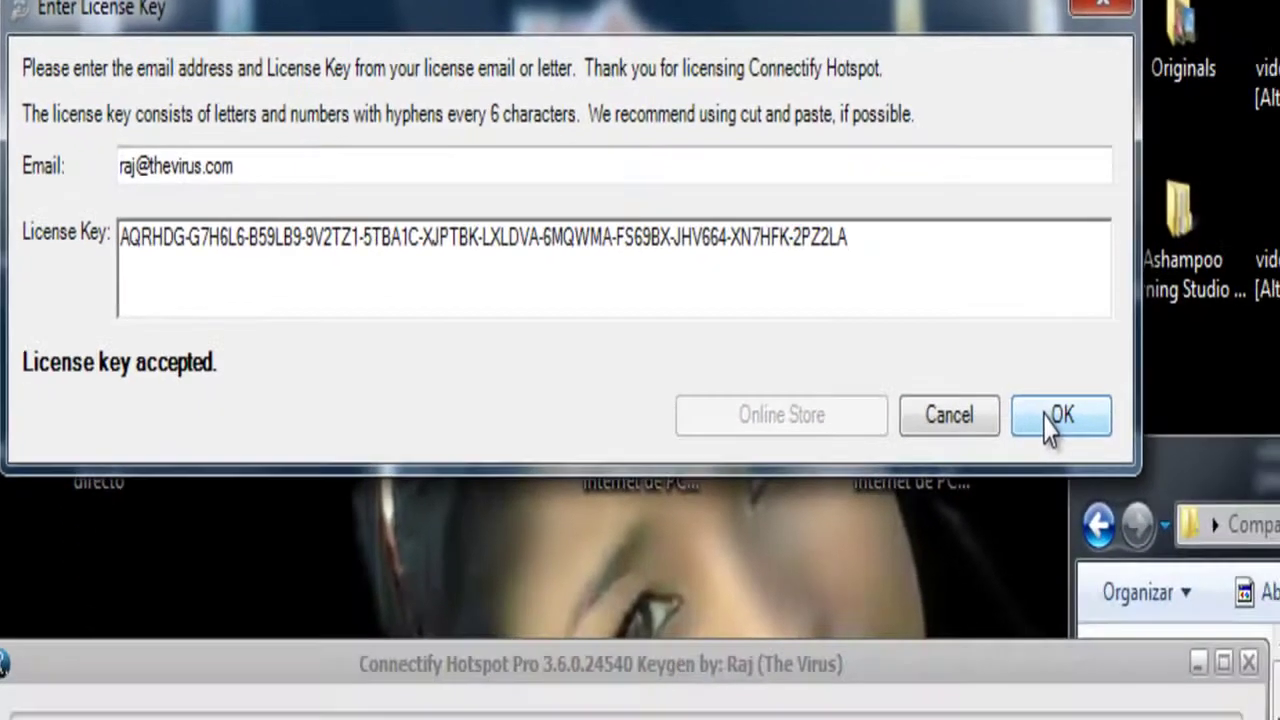
pyautogui.click(1050, 422)
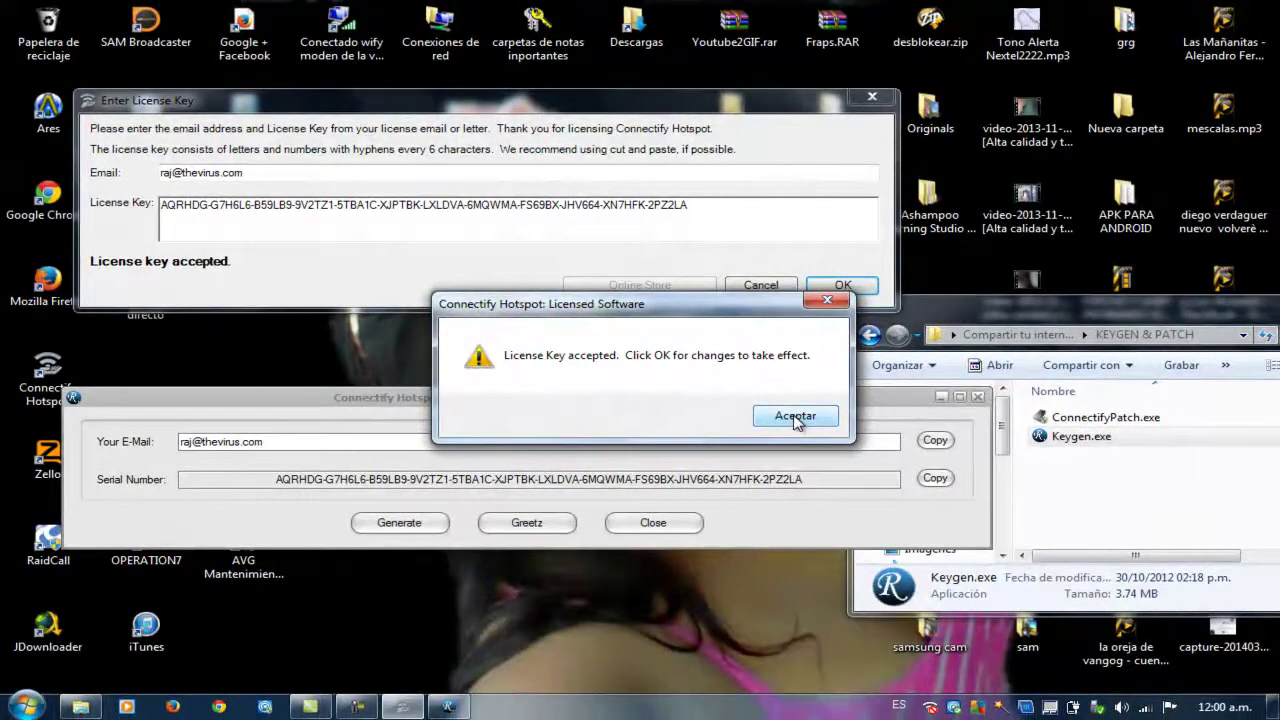
pyautogui.click(796, 418)
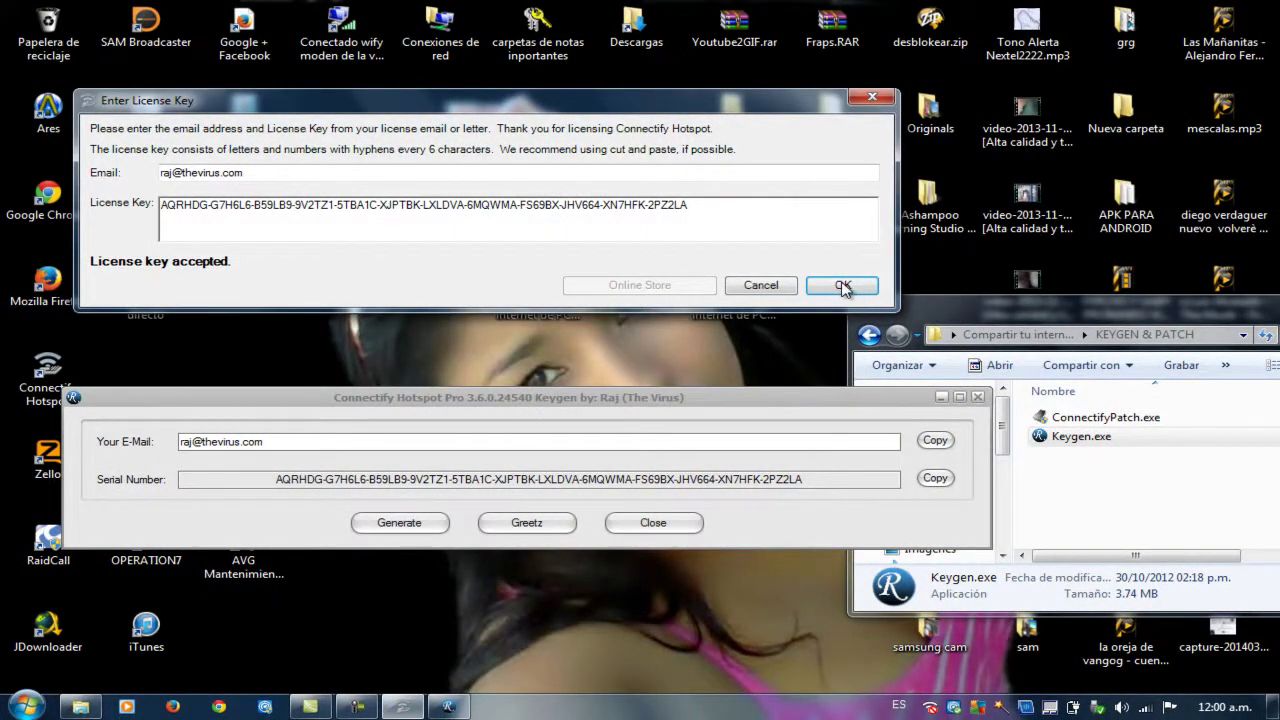
pyautogui.click(843, 287)
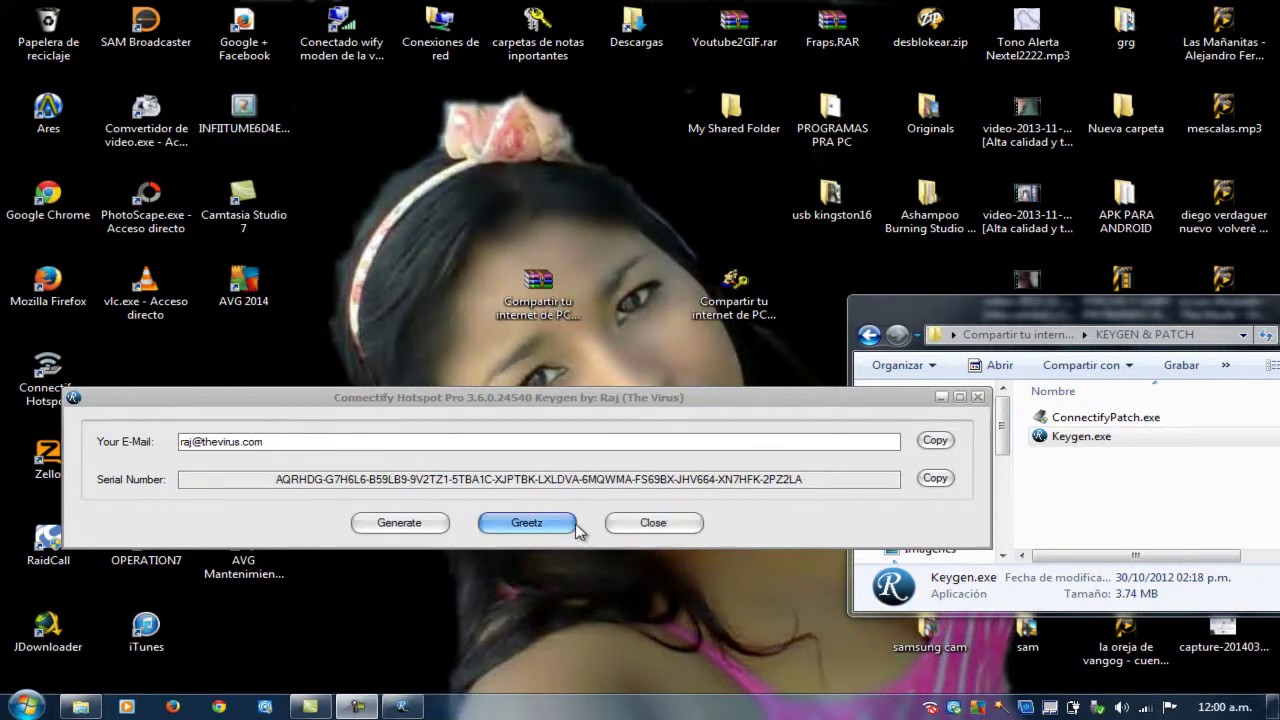
# - Close the Keygen window and the KEYGEN & PATCH folder window
pyautogui.click(647, 526)
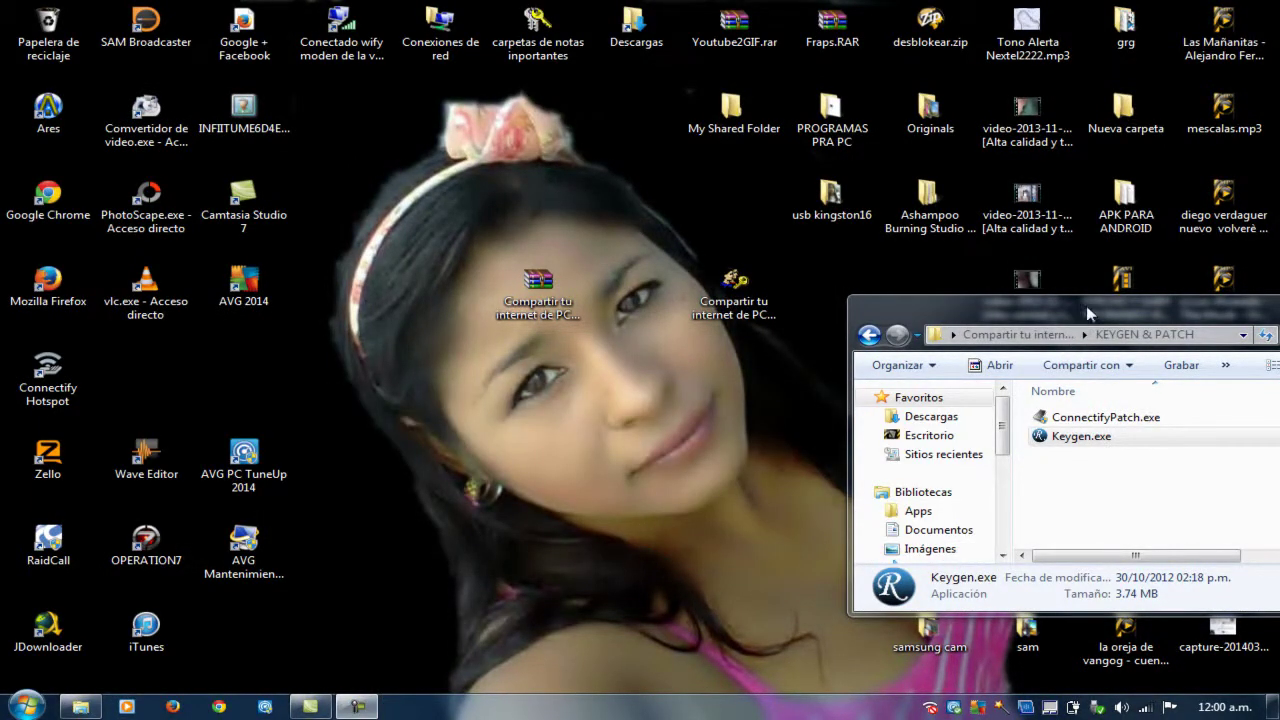
pyautogui.moveTo(952, 305); pyautogui.dragTo(386, 303)
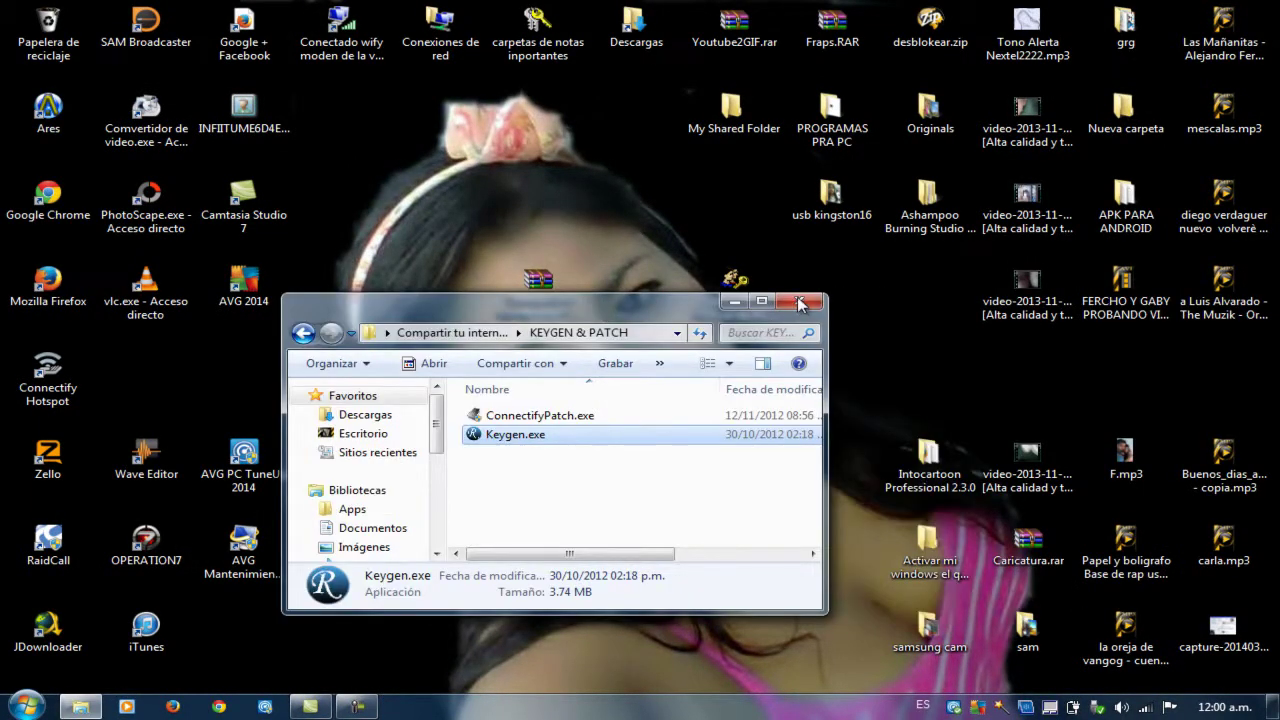
pyautogui.click(799, 302)
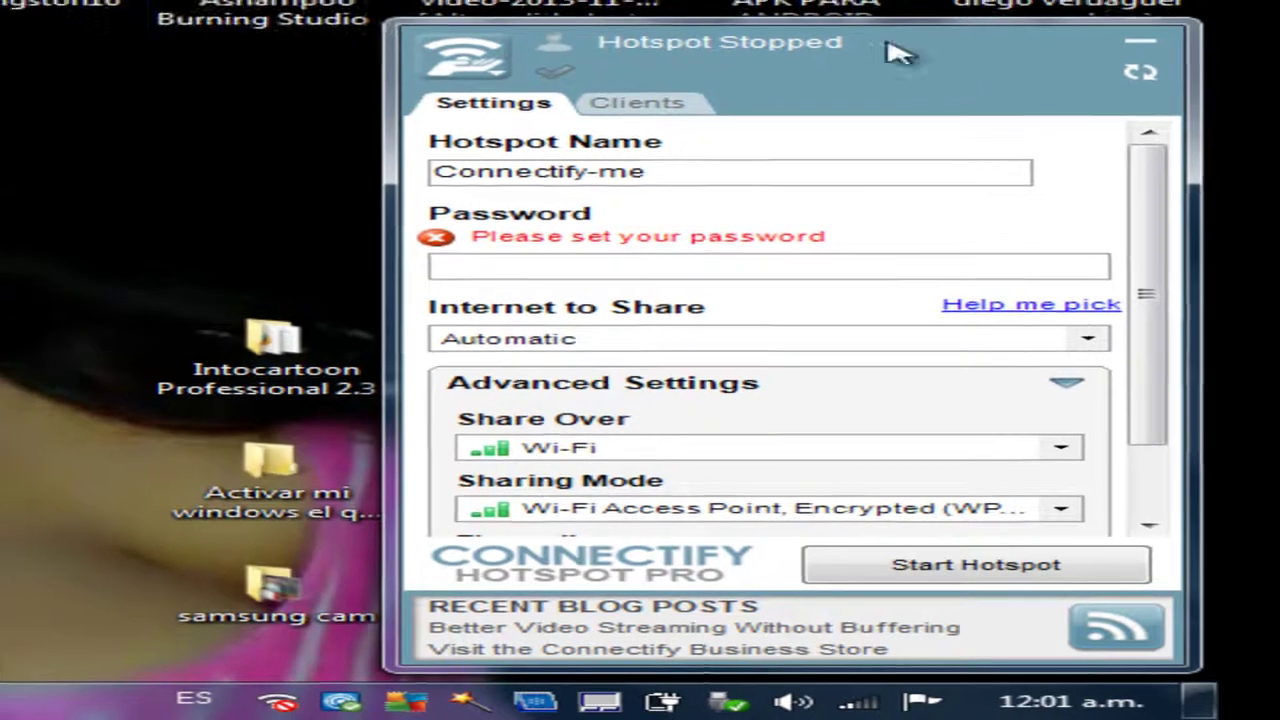
# - Make the Connectify settings window taller and select the current hotspot name Connectify-me
pyautogui.moveTo(897, 22); pyautogui.dragTo(1156, 67)
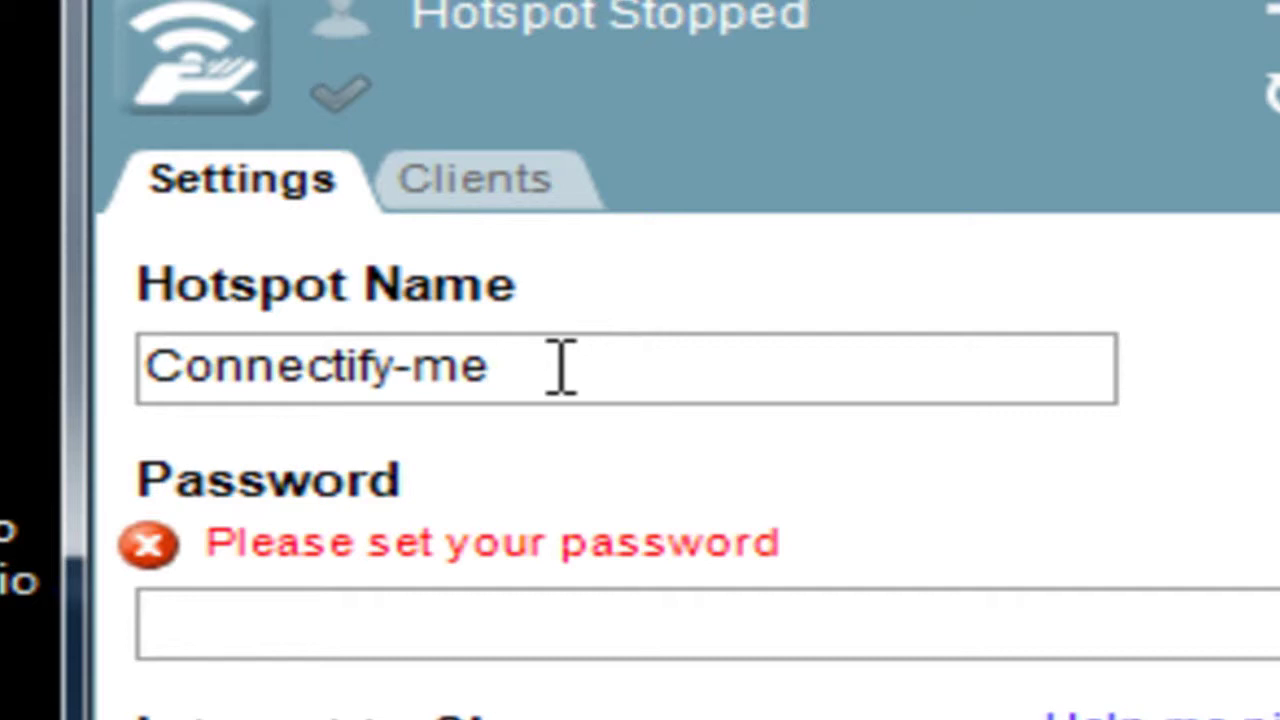
pyautogui.moveTo(562, 370); pyautogui.dragTo(53, 390)
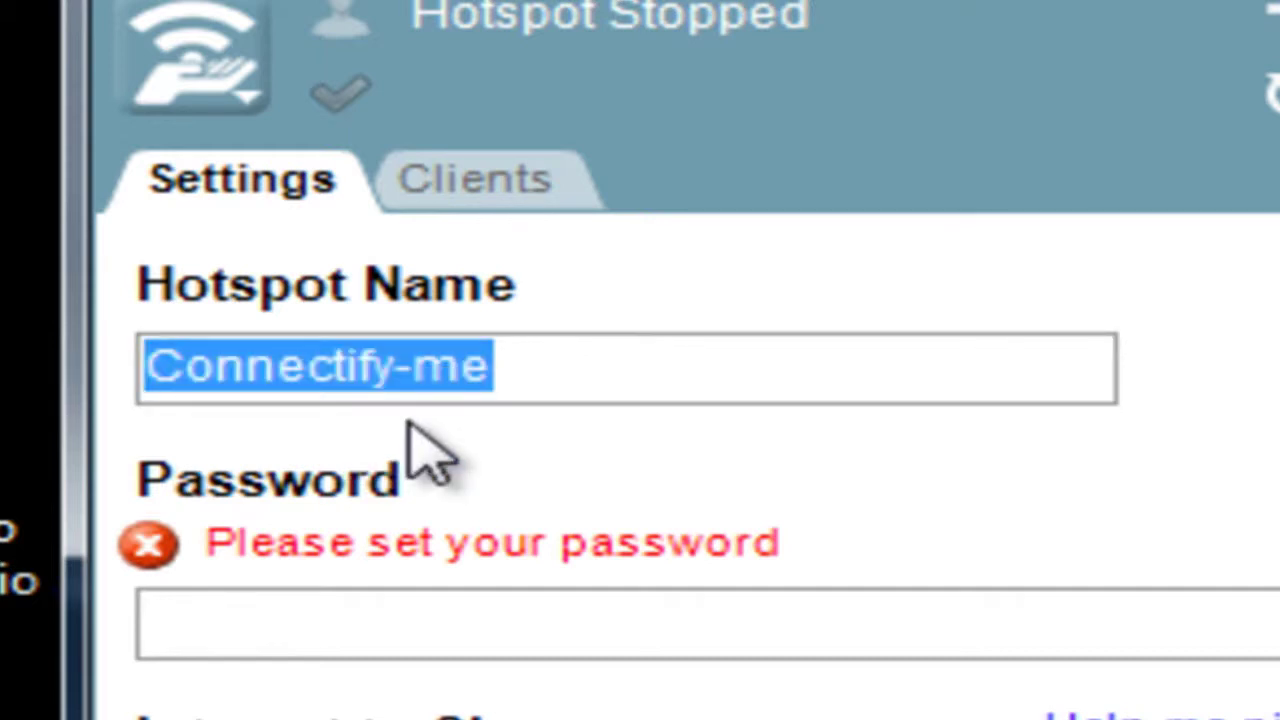
# - Replace Connectify-me with a pasted custom hotspot name and enter a hotspot password
pyautogui.press('BackSpace')
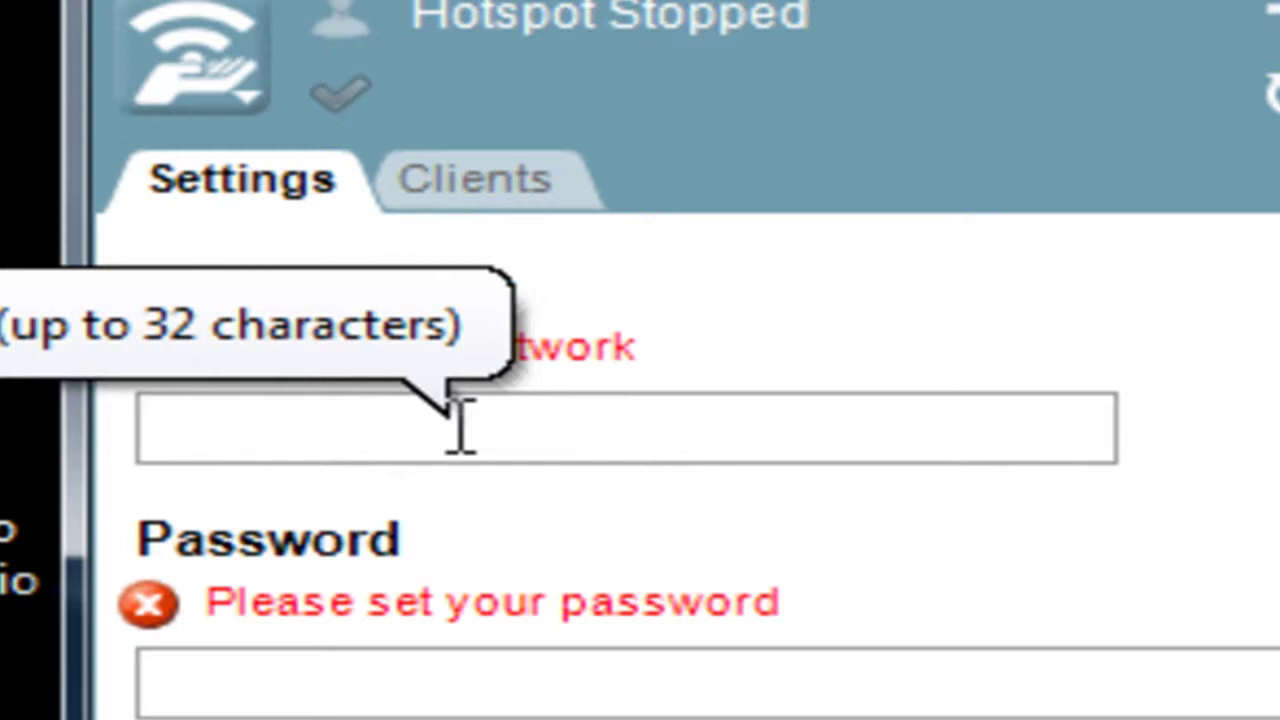
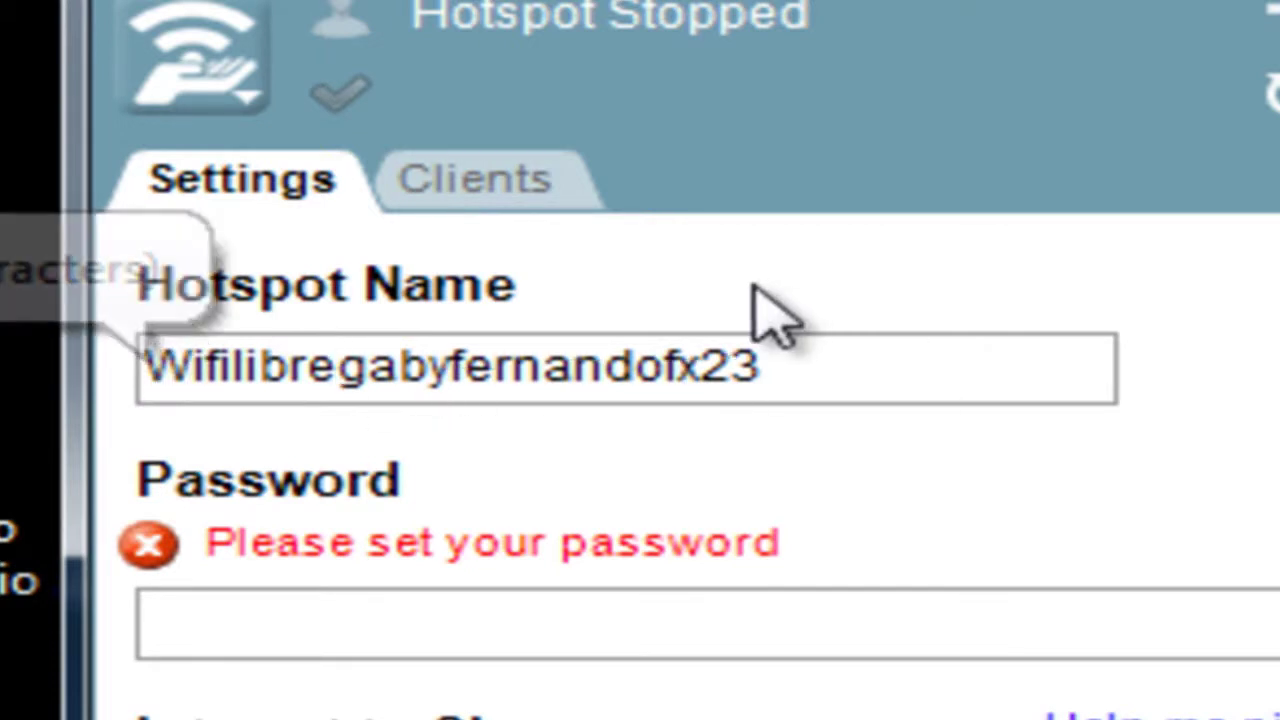
pyautogui.click(885, 350)
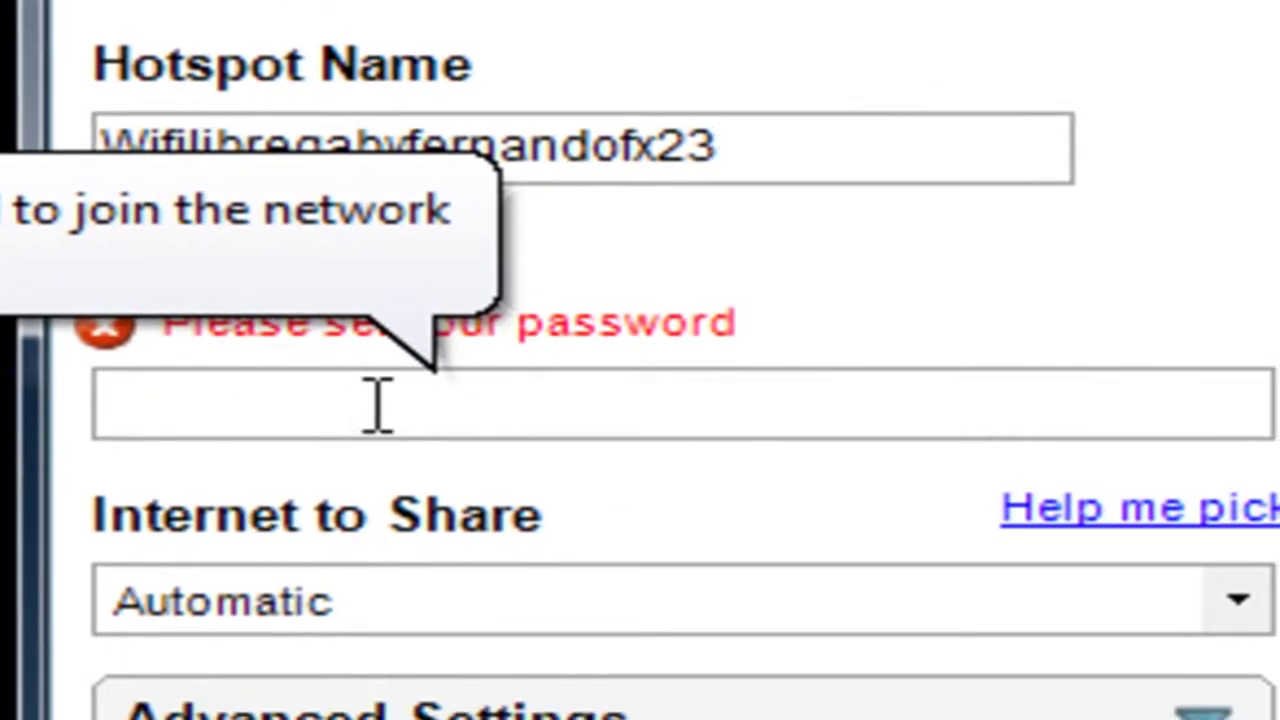
pyautogui.click(377, 405)
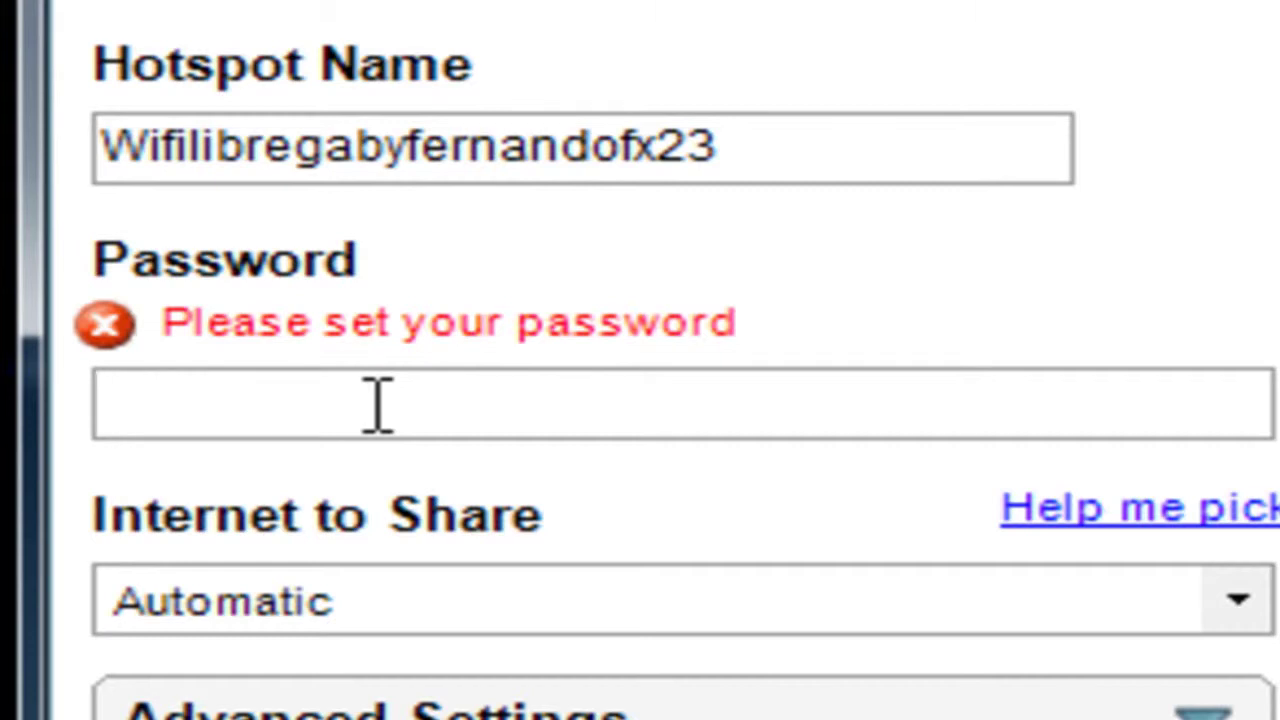
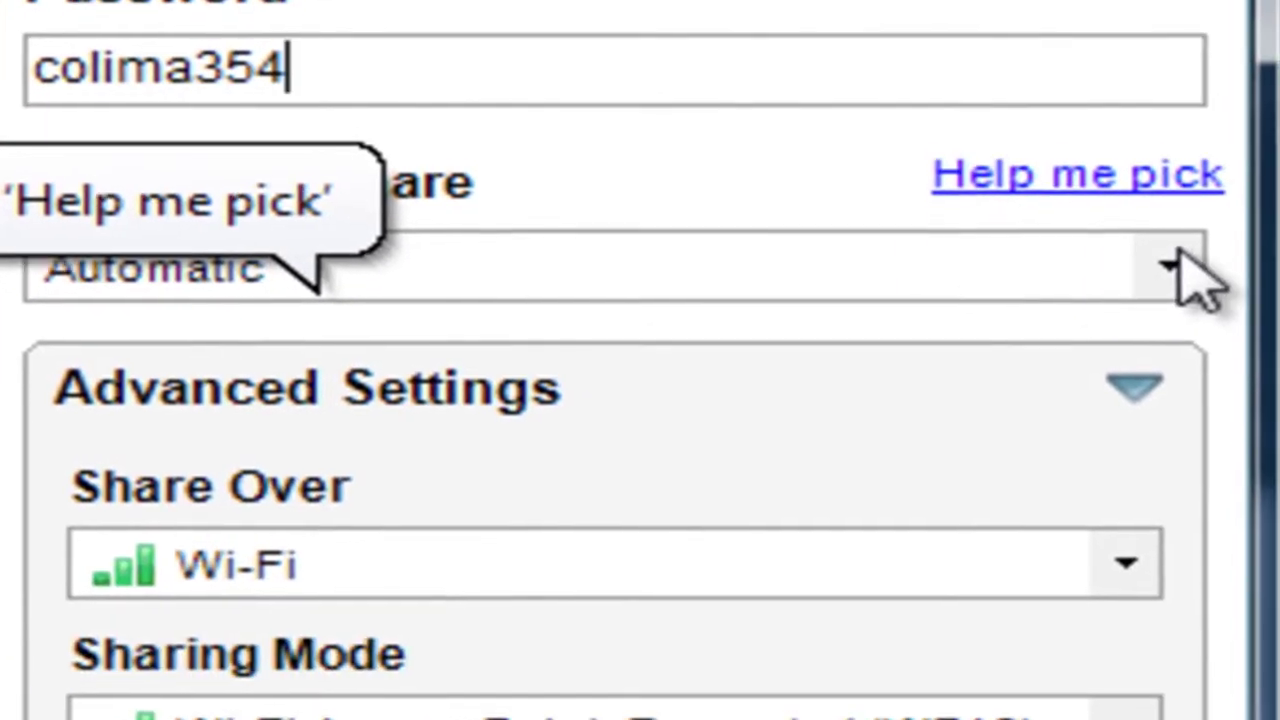
pyautogui.click(1252, 542)
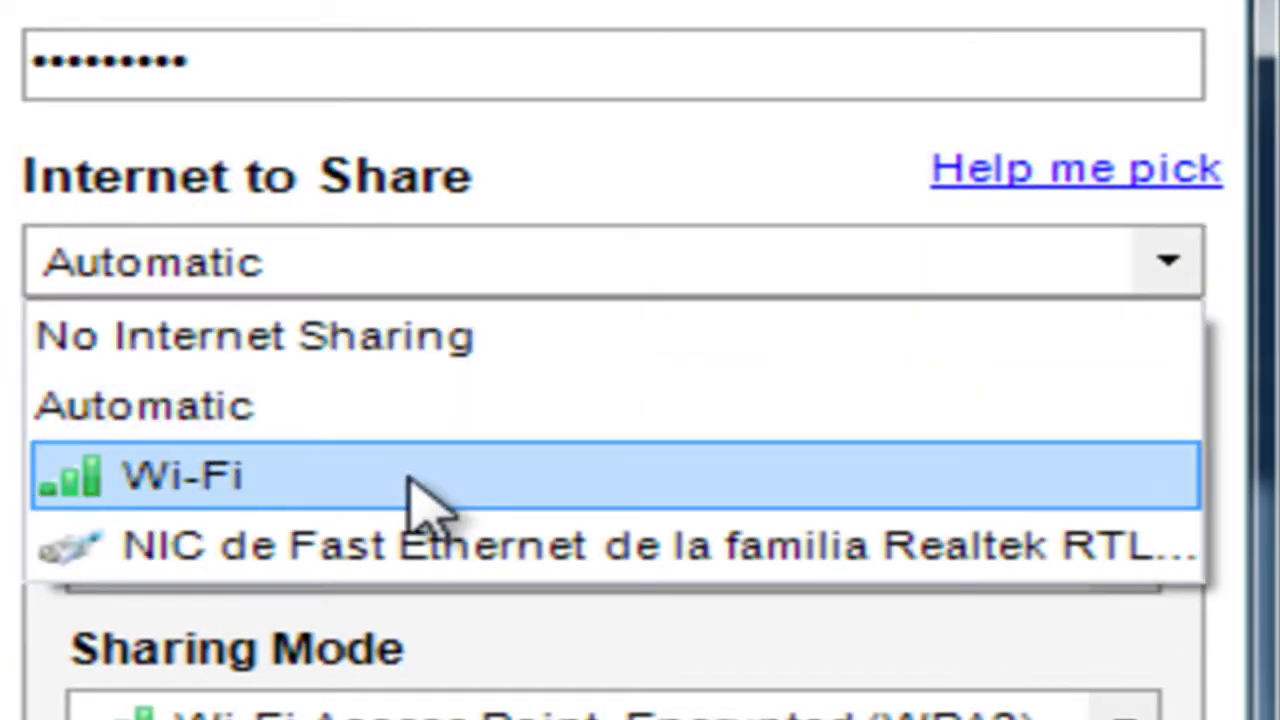
# - Pick the Wi-Fi connection and keep Share Over as Wi-Fi and Sharing Mode as WPA2
pyautogui.click(426, 503)
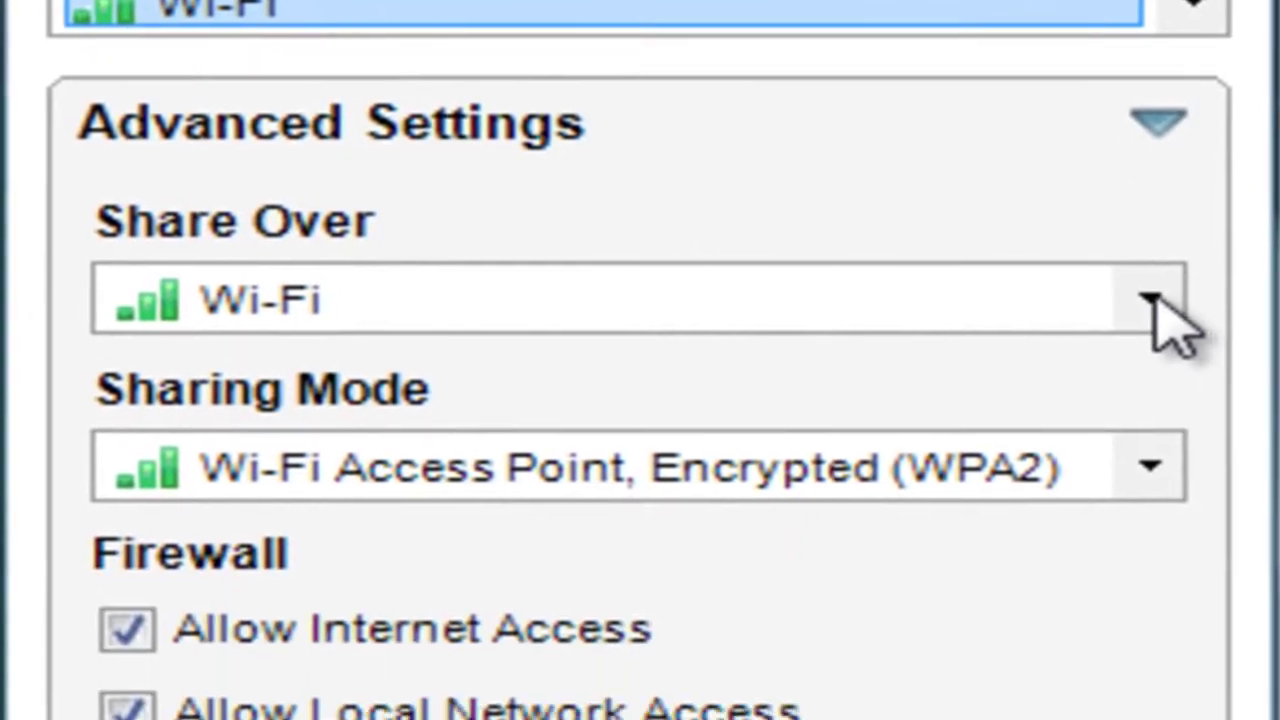
pyautogui.click(1133, 486)
pyautogui.click(1156, 290)
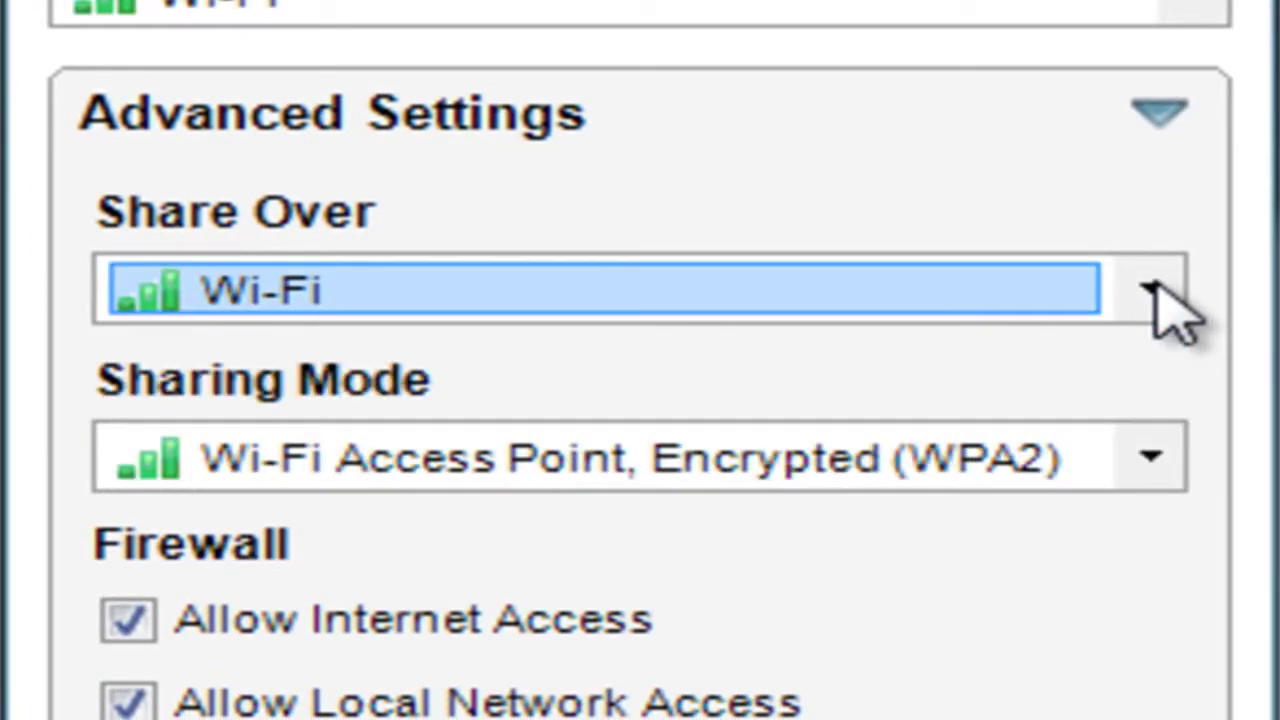
pyautogui.click(1150, 458)
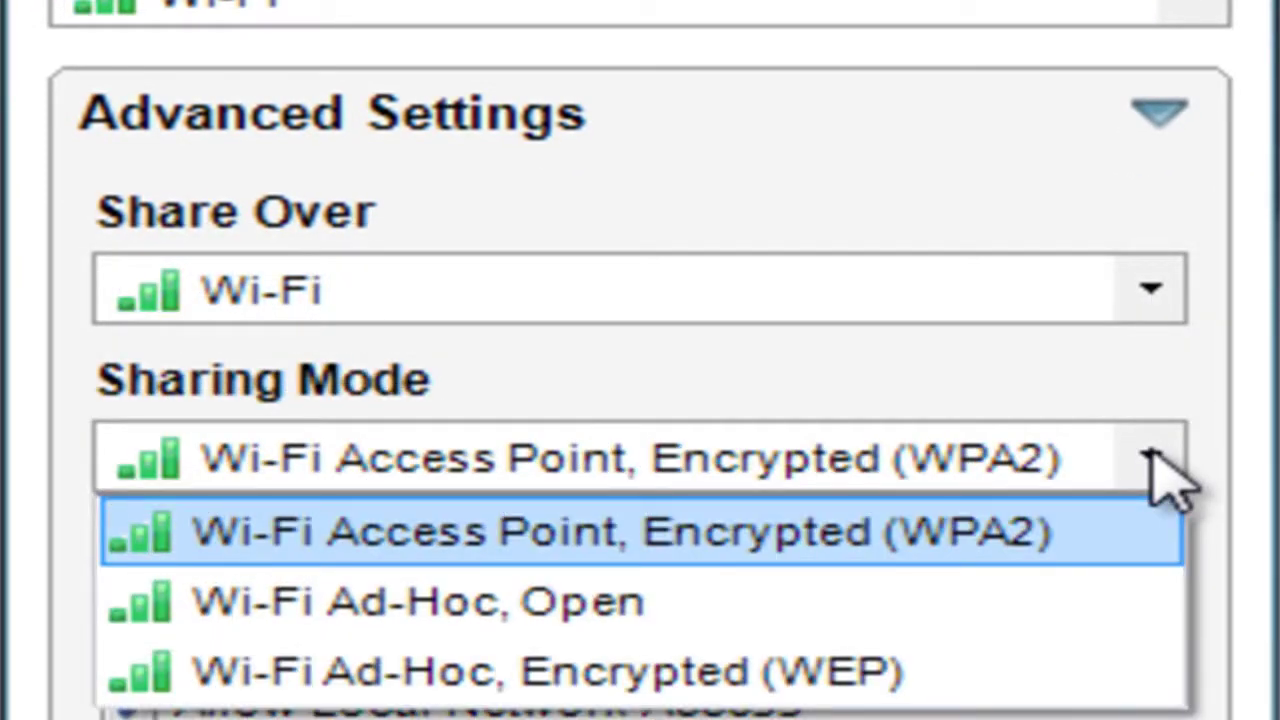
pyautogui.press('Escape')
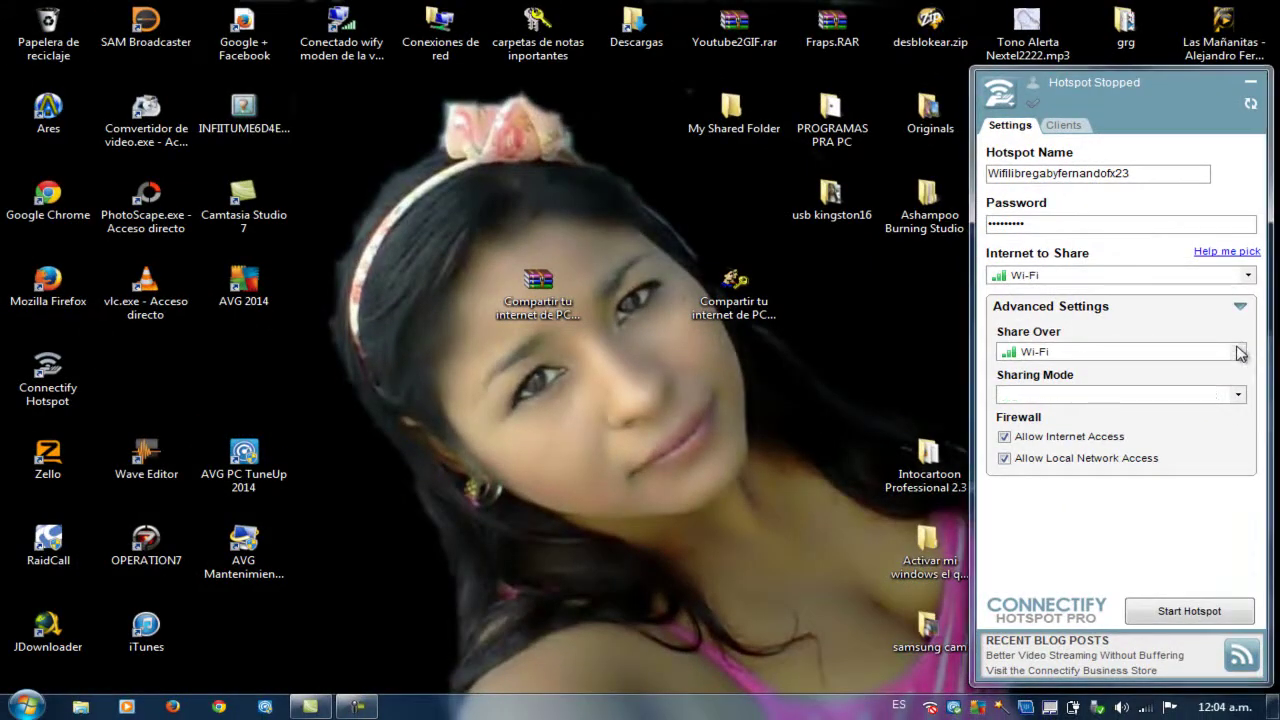
pyautogui.click(1240, 353)
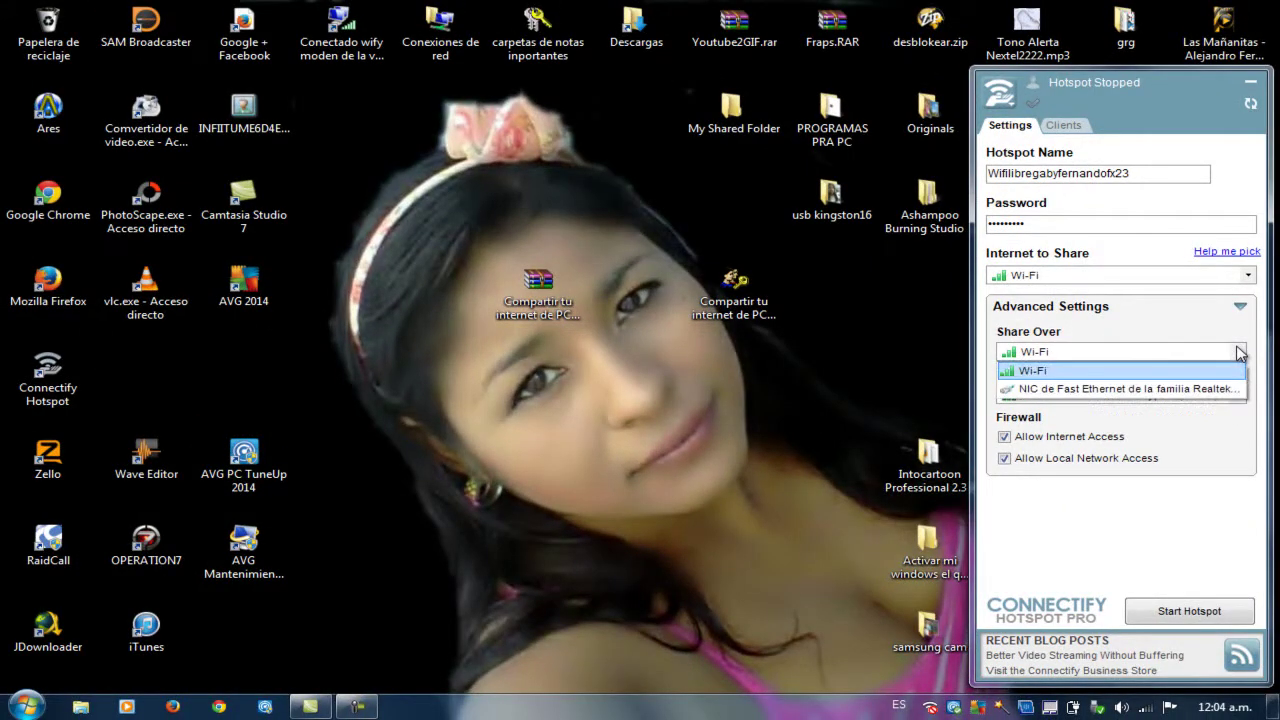
pyautogui.click(1175, 352)
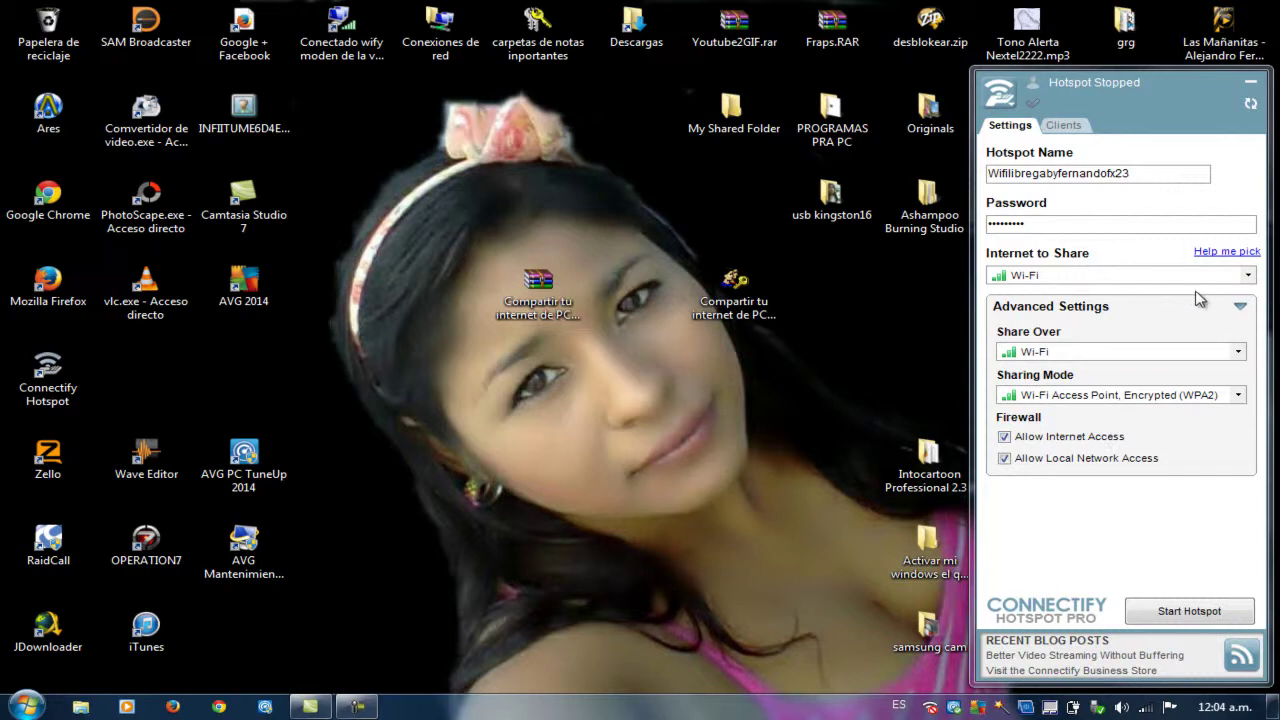
# - Set Internet to Share to Automatic, glance at the Clients tab, and return to Settings
pyautogui.click(1246, 277)
pyautogui.click(1247, 277)
pyautogui.click(1248, 277)
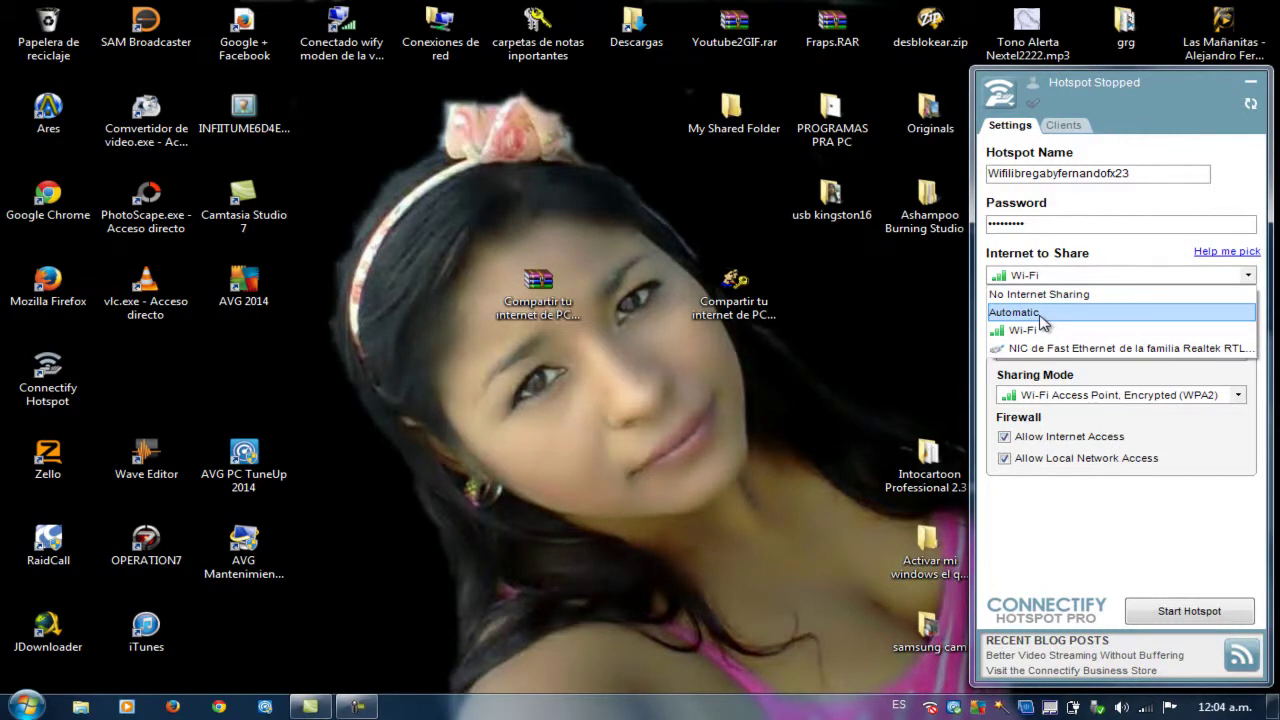
pyautogui.click(1040, 313)
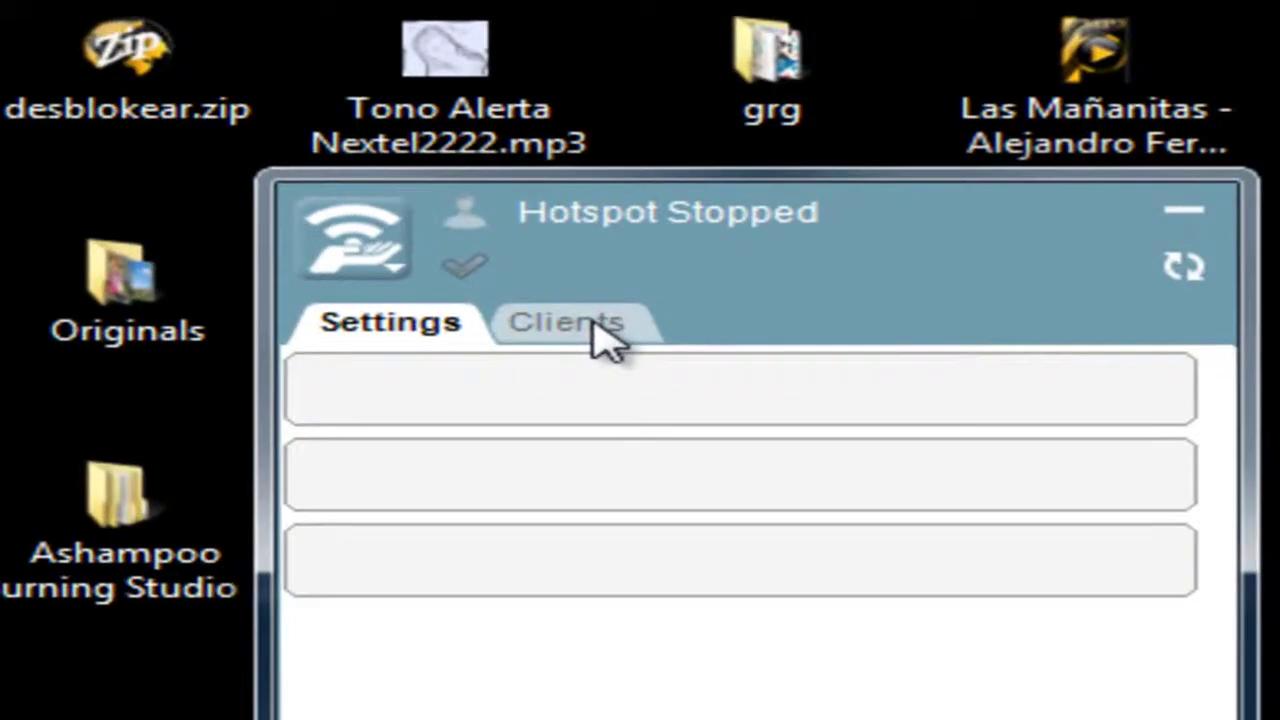
pyautogui.click(1070, 126)
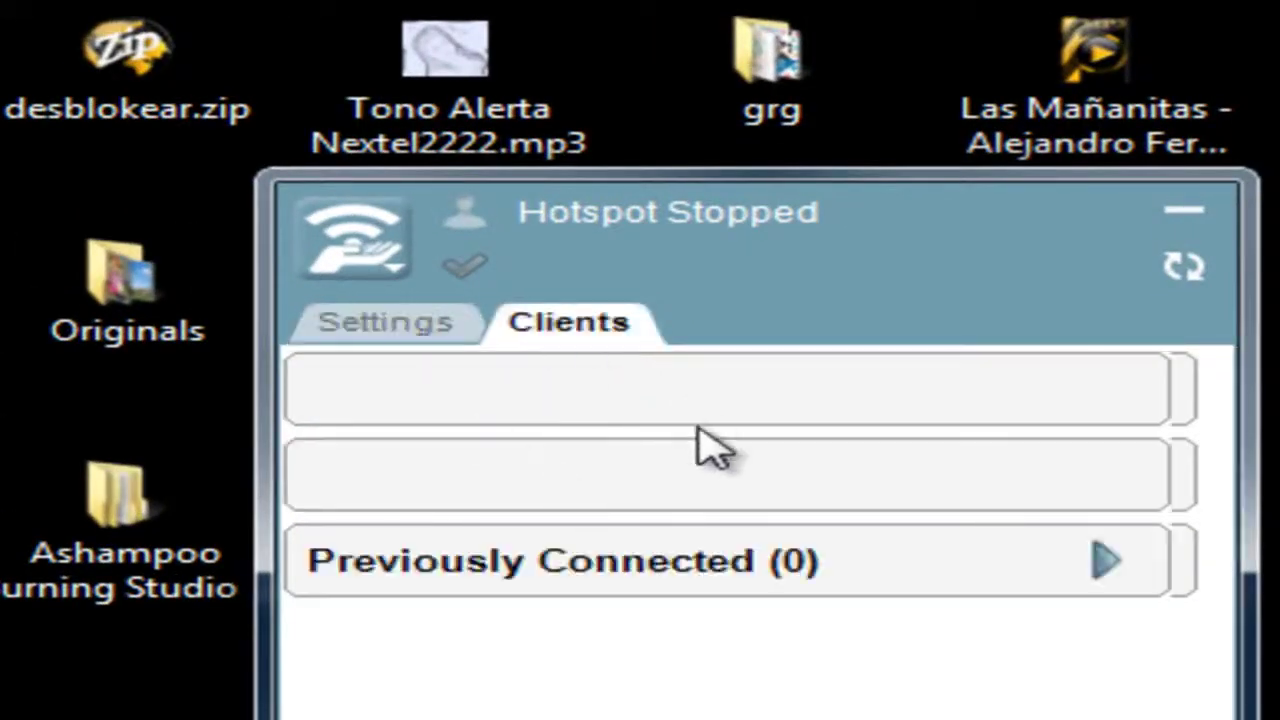
pyautogui.click(378, 341)
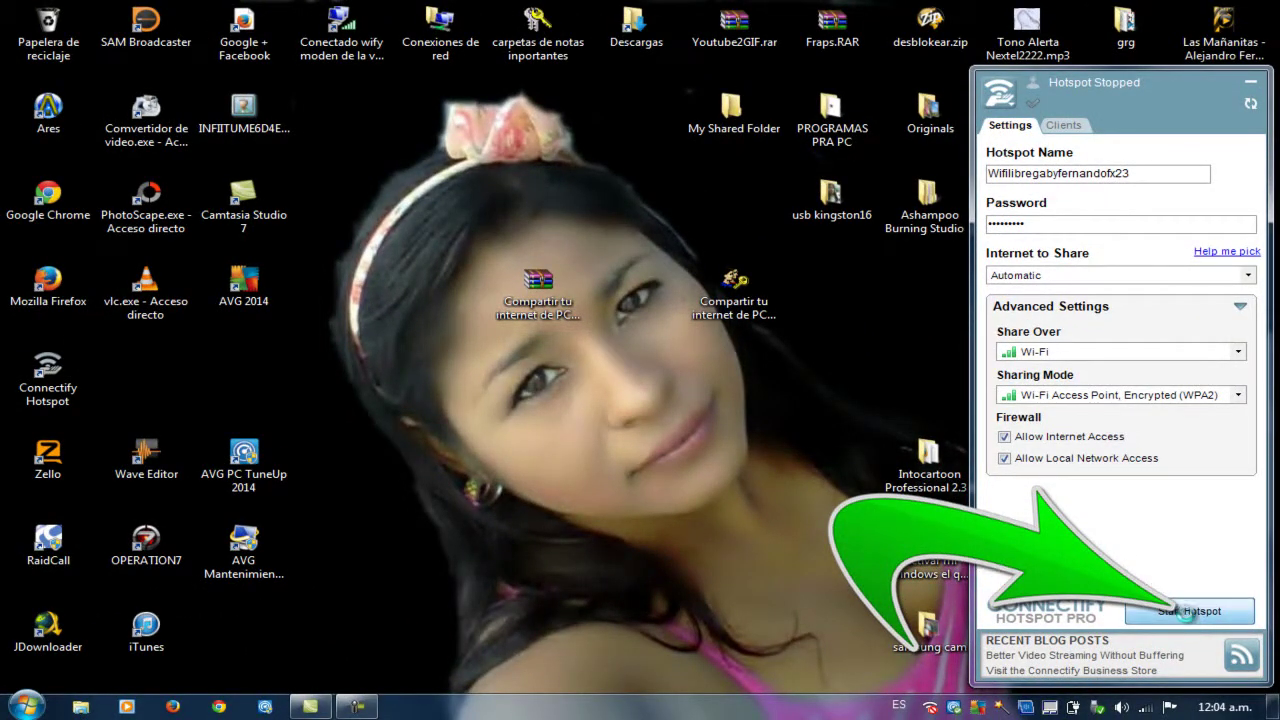
# - Start the hotspot, then check the Clients tab and end on the Settings tab
pyautogui.click(1190, 612)
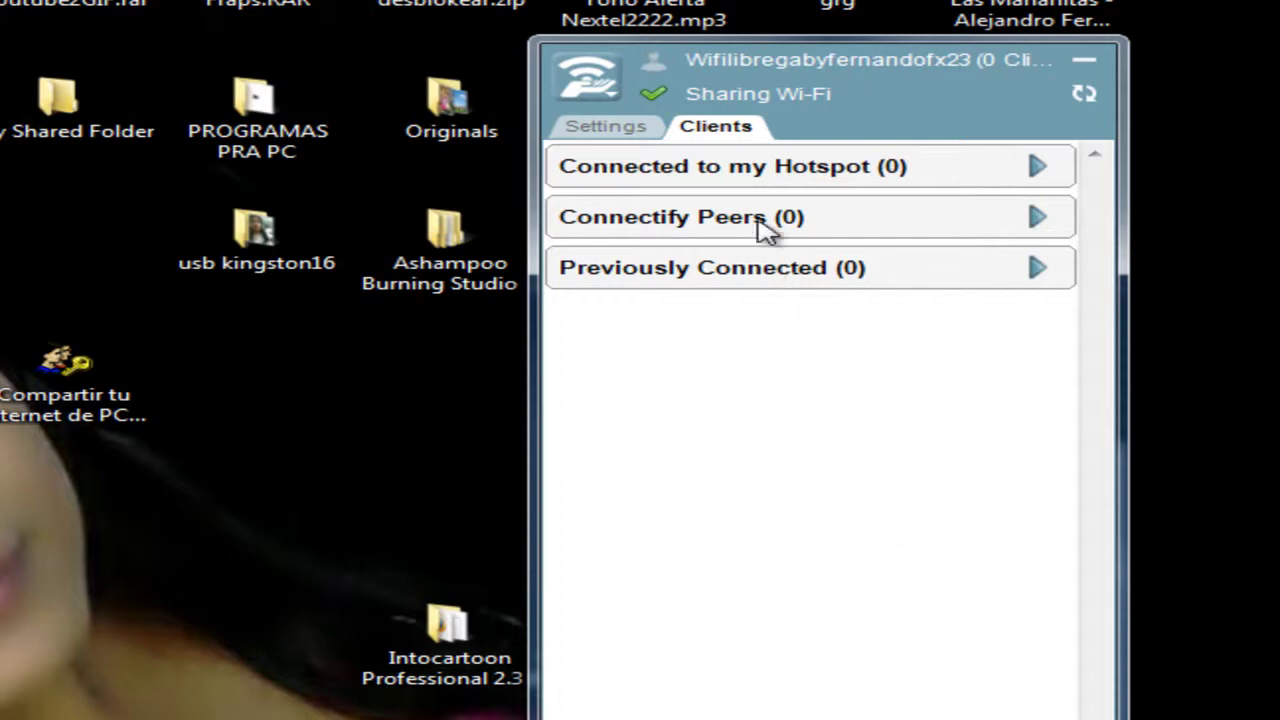
pyautogui.moveTo(660, 110)
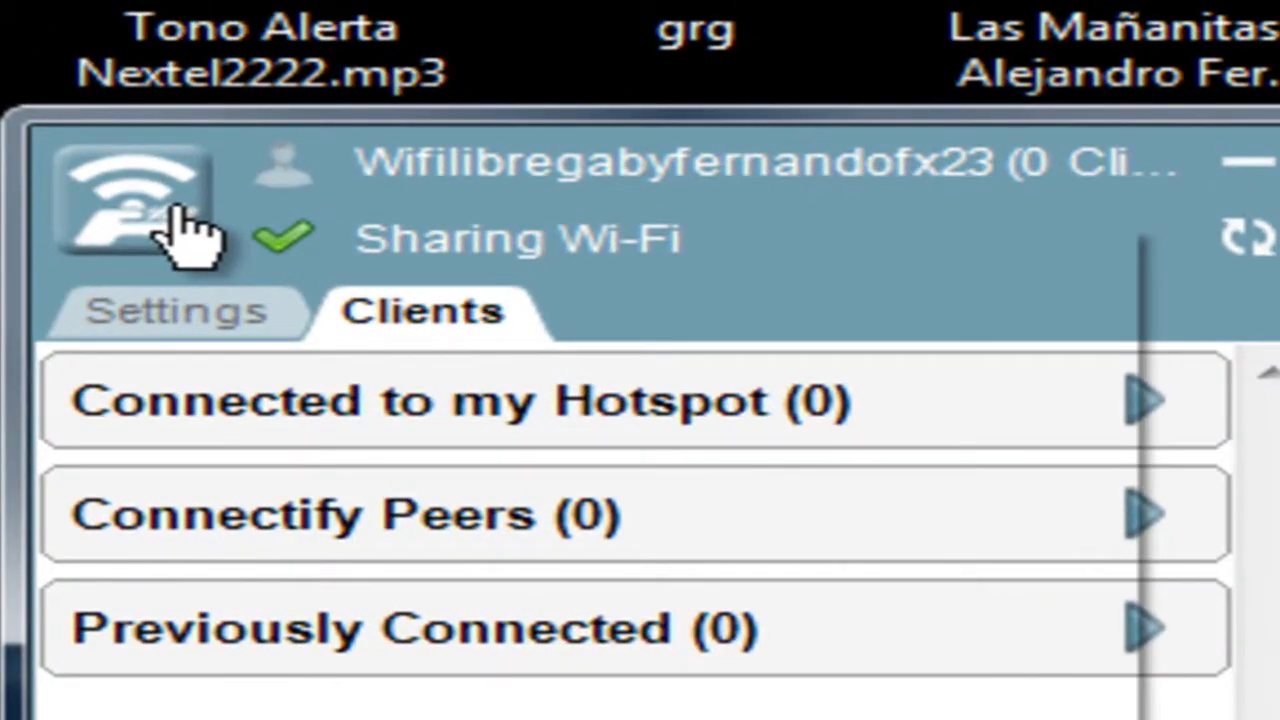
pyautogui.click(363, 171)
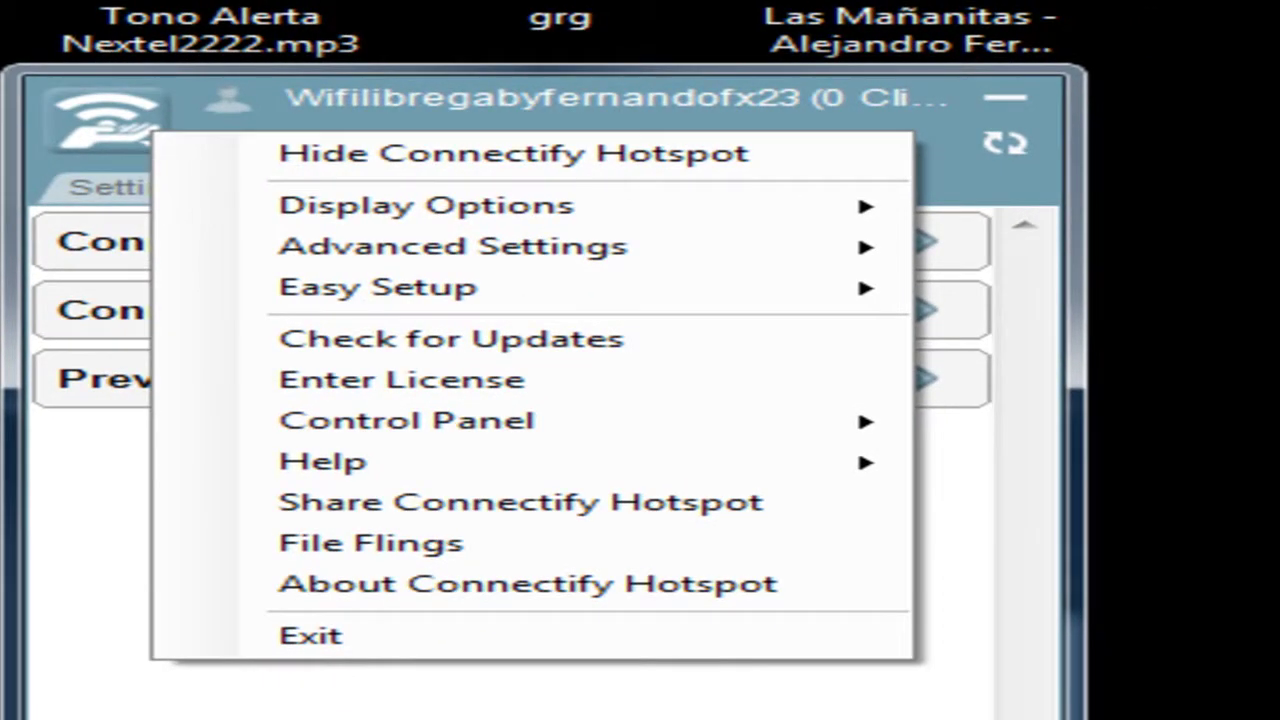
pyautogui.press('Escape')
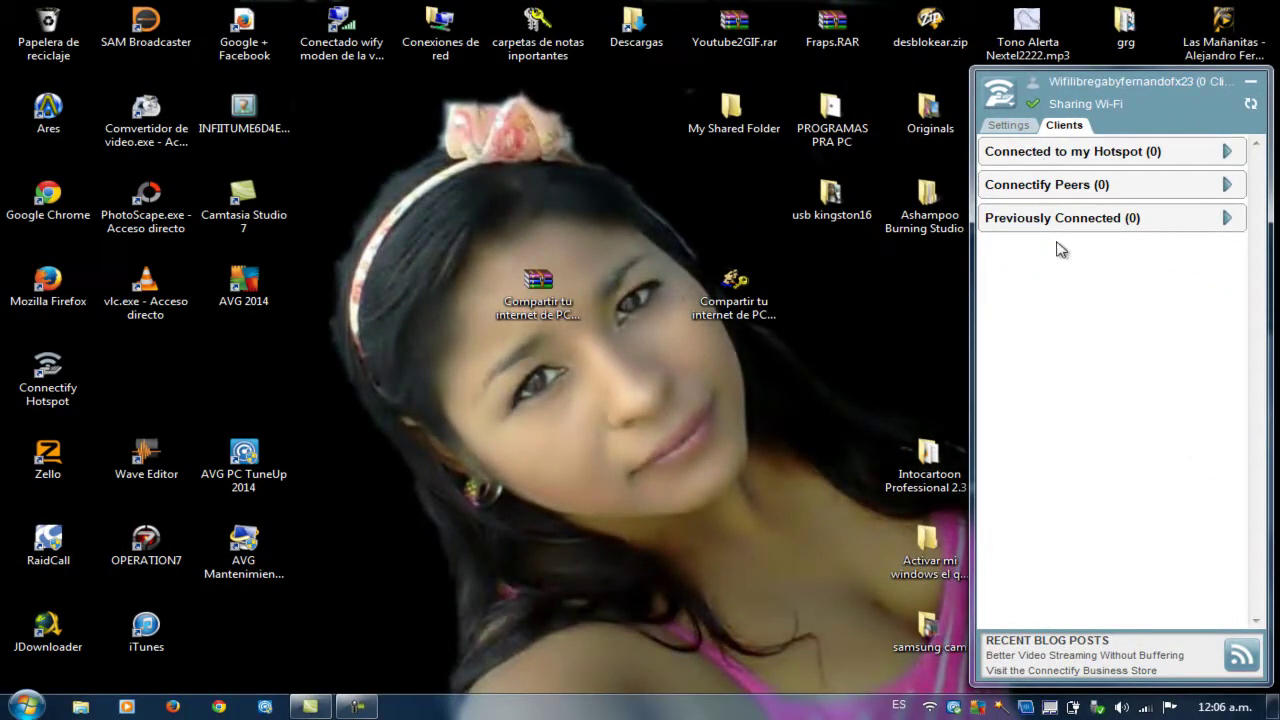
pyautogui.click(1016, 128)
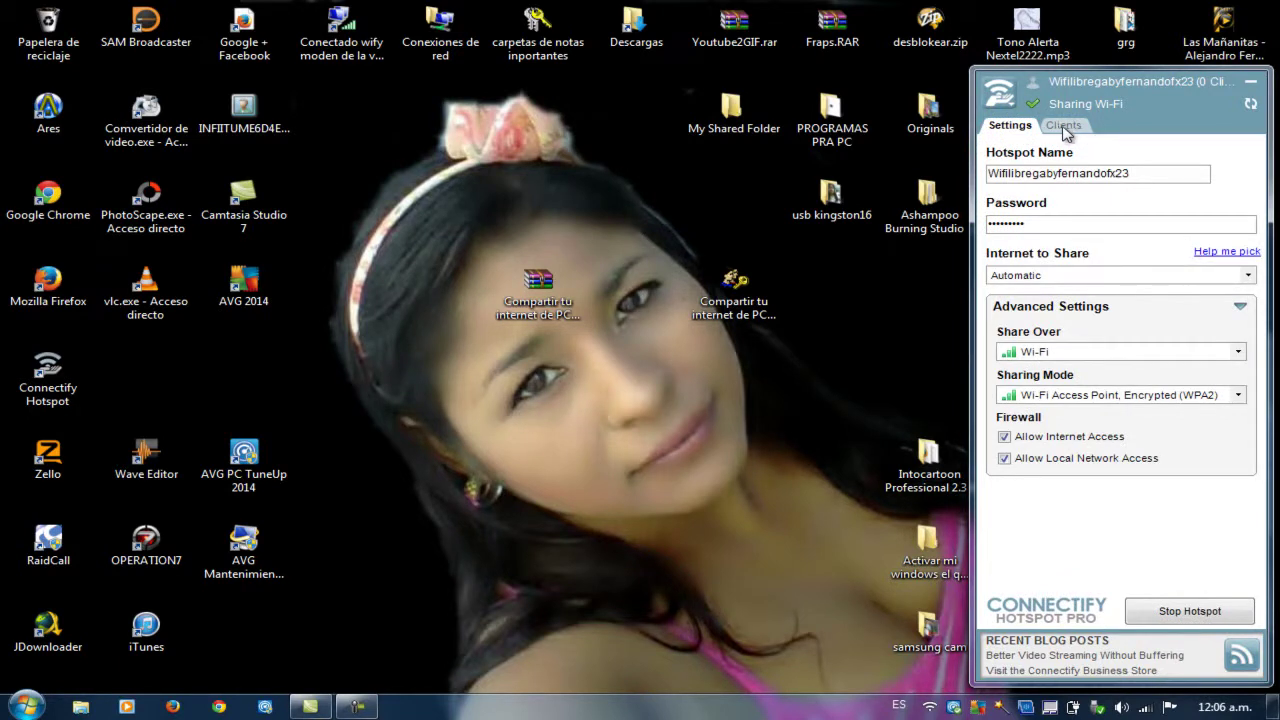
pyautogui.click(1063, 127)
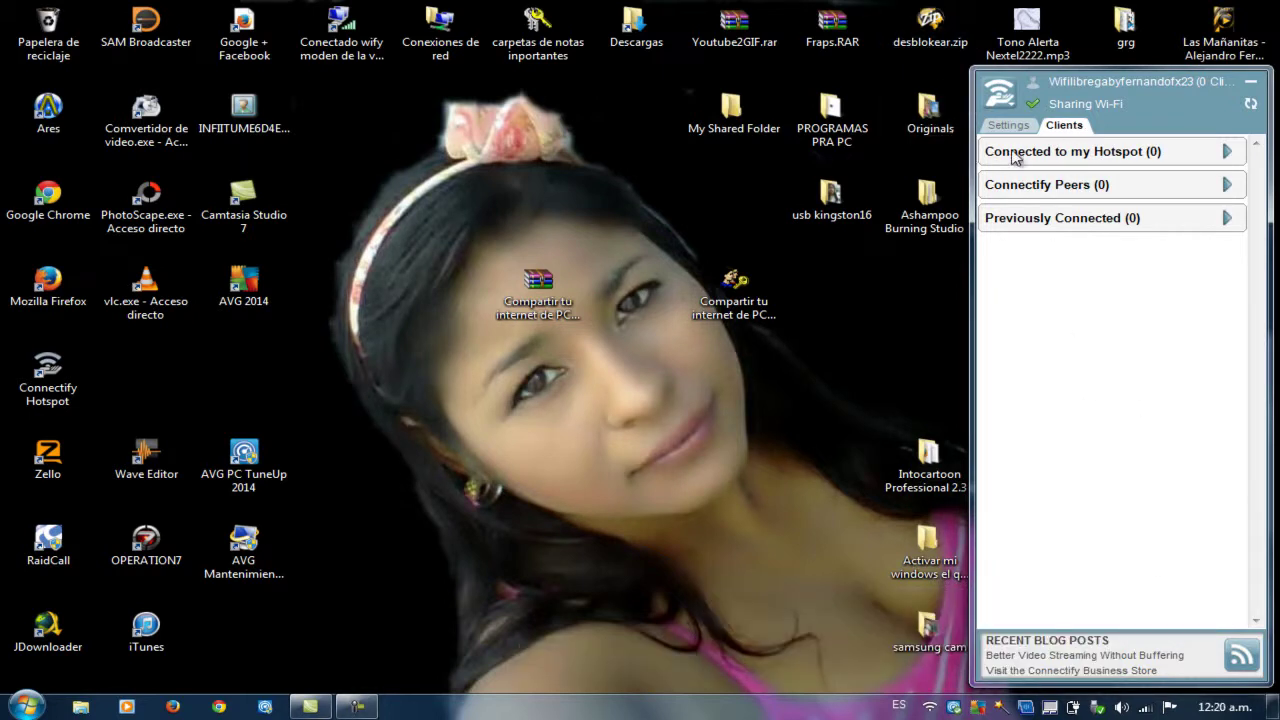
pyautogui.click(1012, 128)
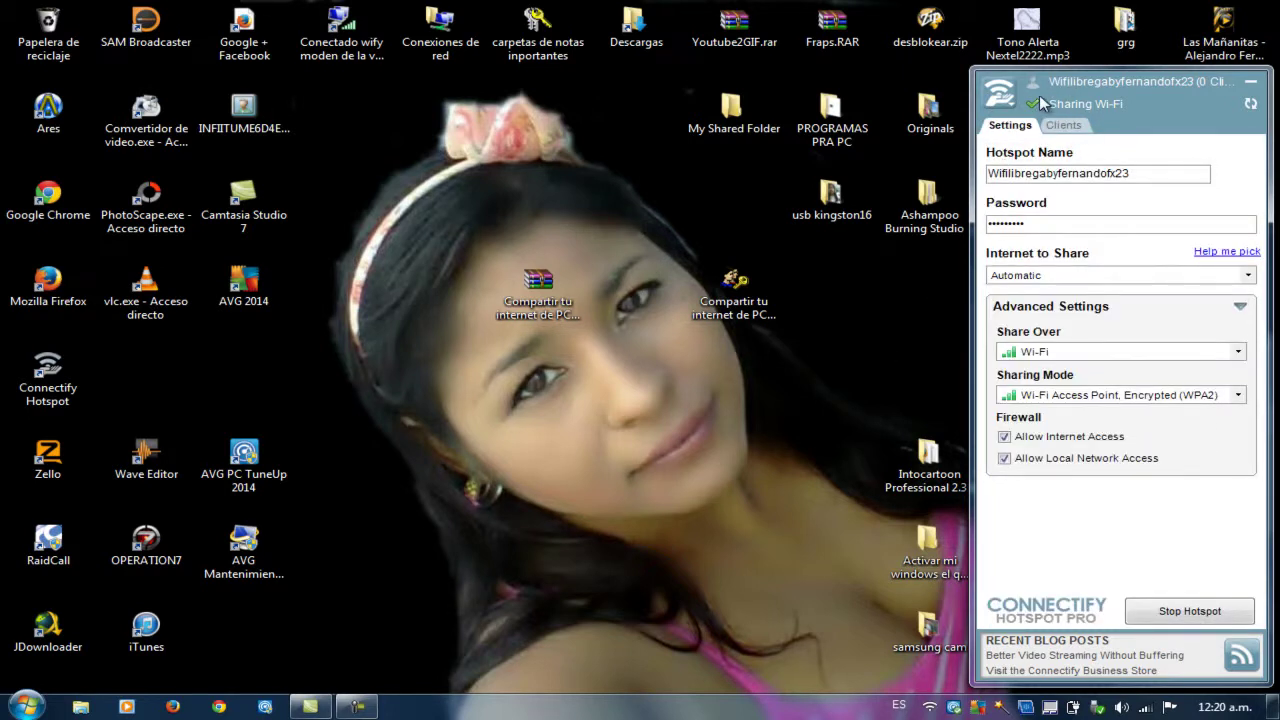
pyautogui.moveTo(1048, 114)
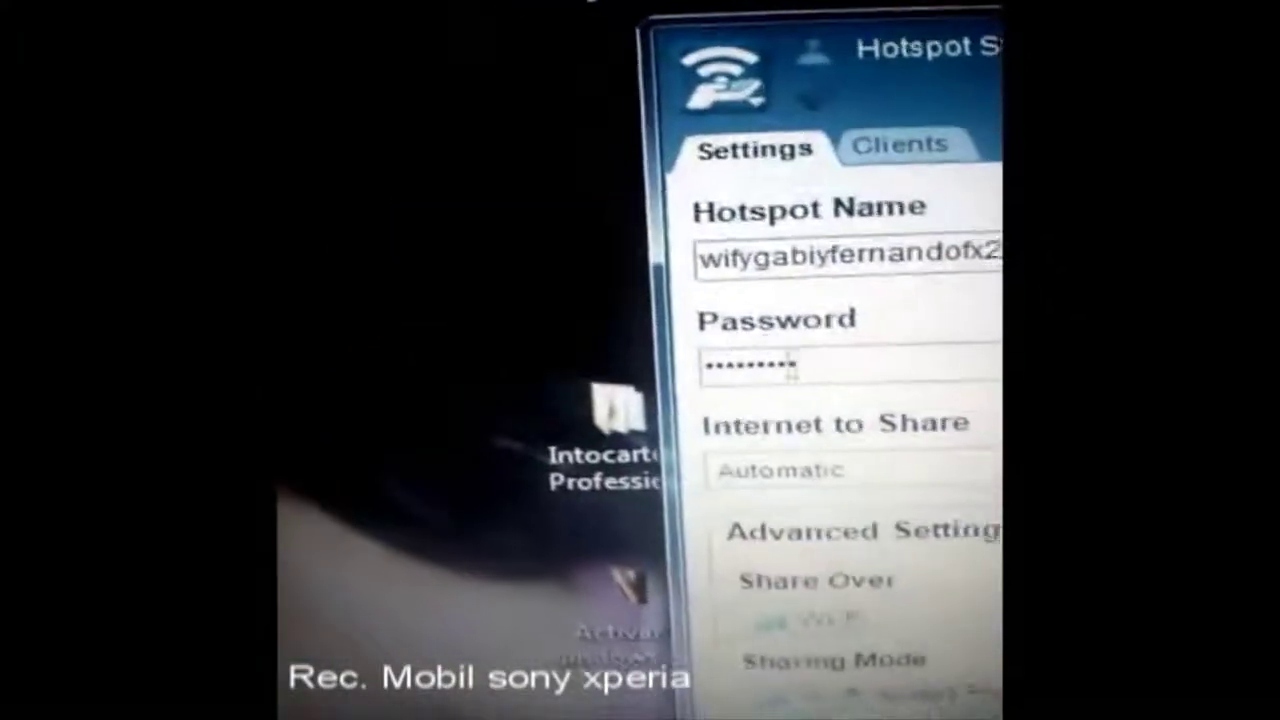
# - Reveal and re-mask the hotspot password, and keep Internet to Share on Automatic
pyautogui.click(606, 500)
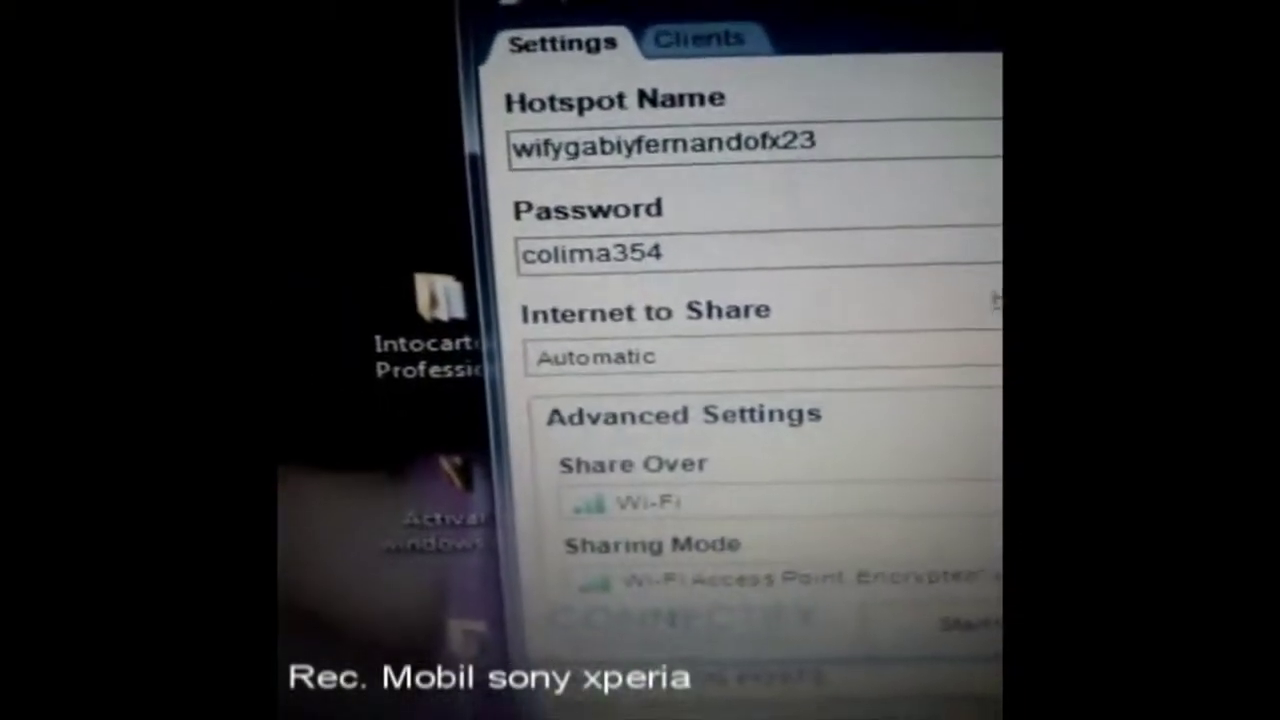
pyautogui.click(801, 145)
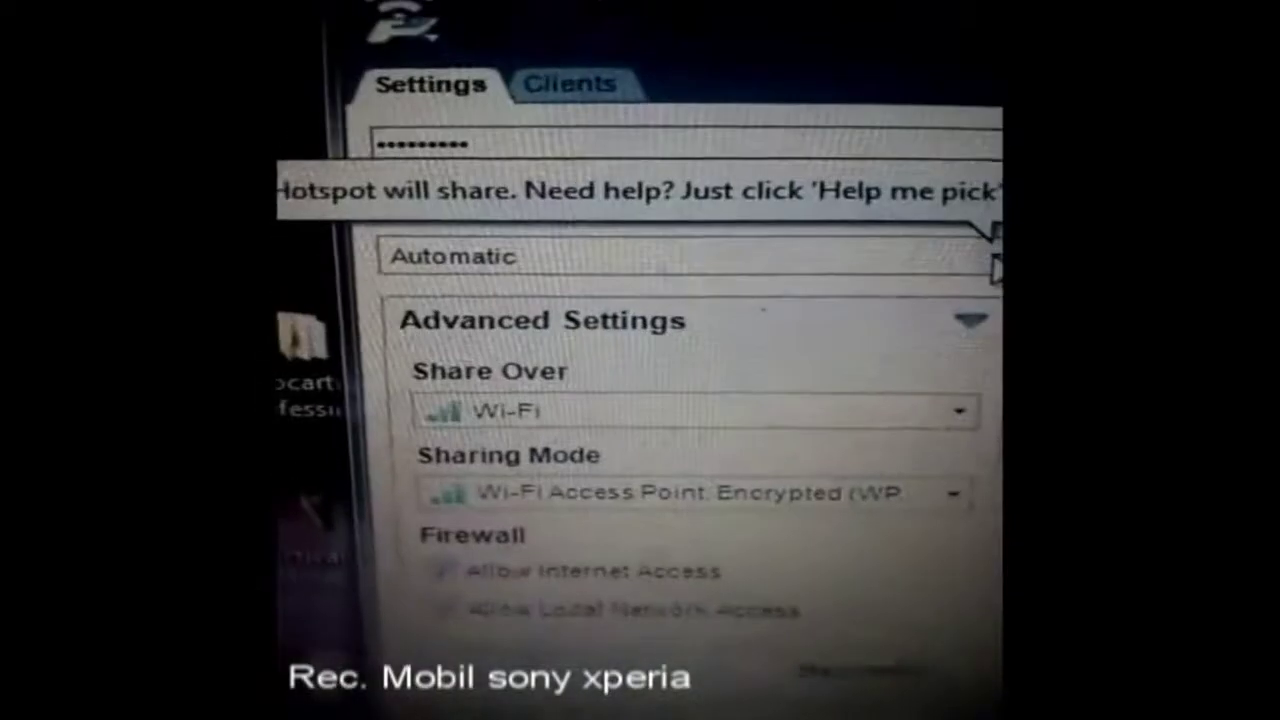
pyautogui.click(995, 224)
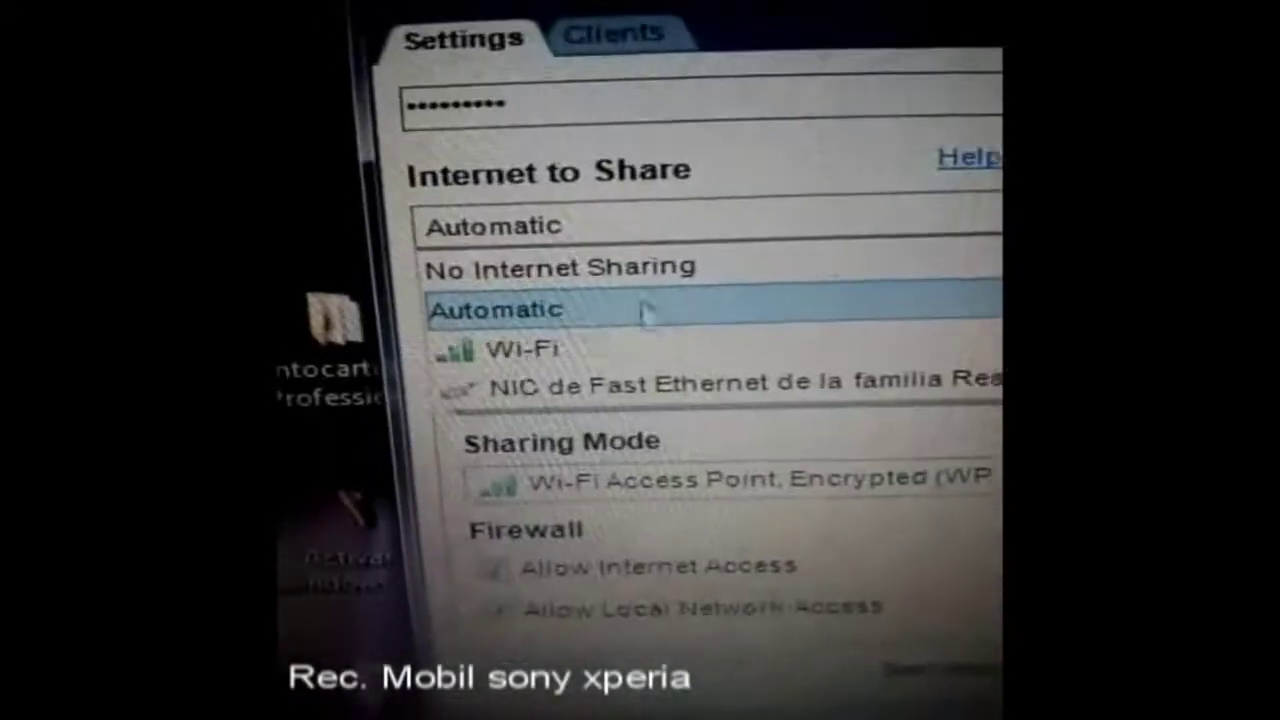
pyautogui.click(700, 286)
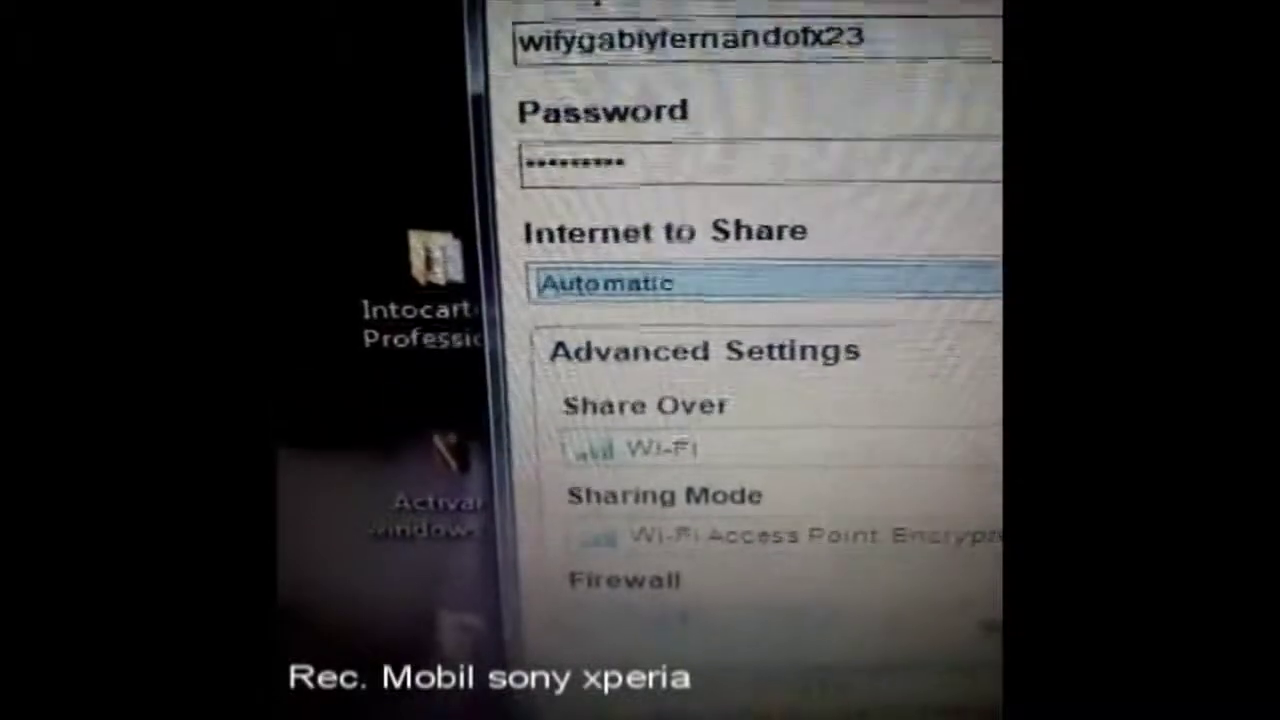
# - Keep Wi-Fi and WPA2 access point mode, start the hotspot, and view the client lists
pyautogui.click(865, 458)
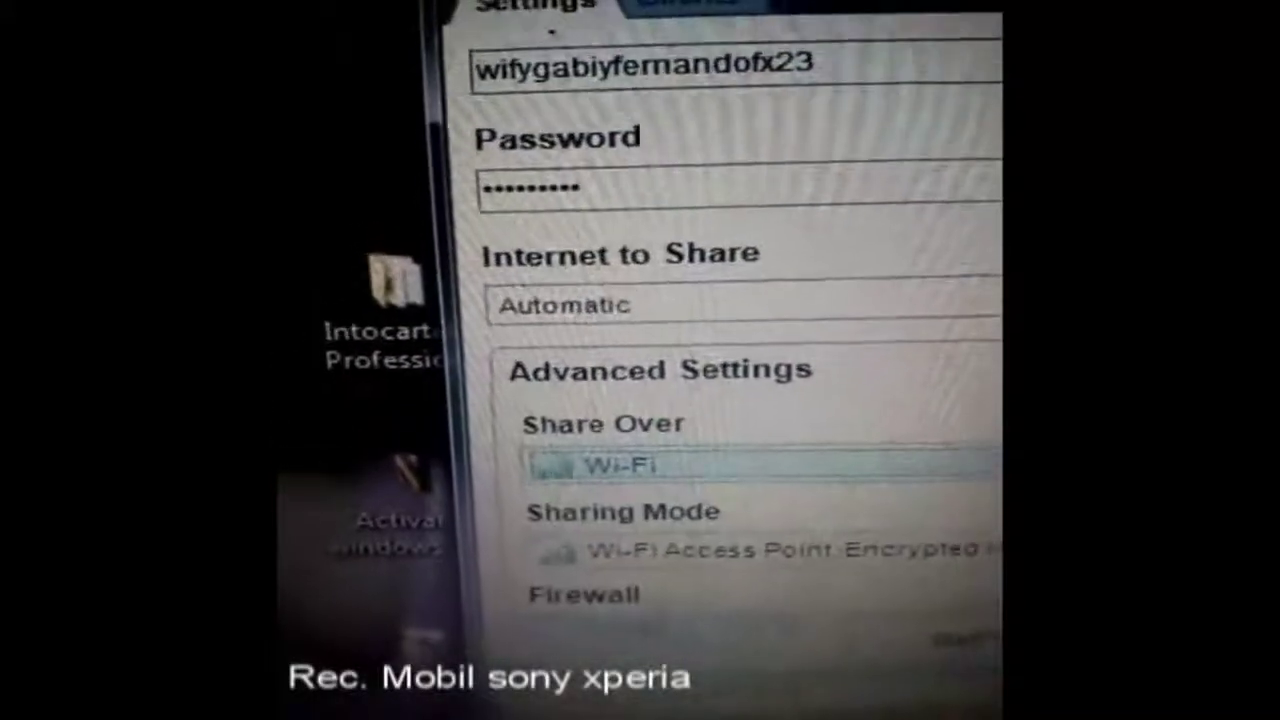
pyautogui.click(760, 451)
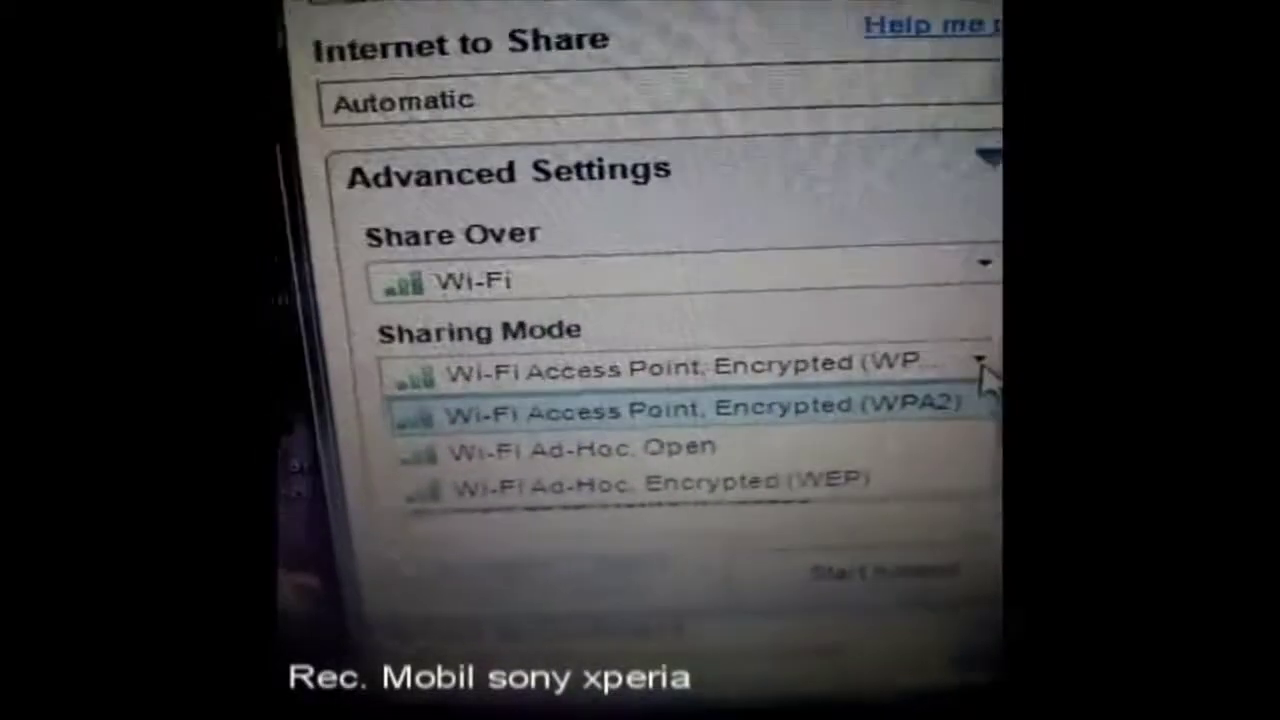
pyautogui.click(940, 390)
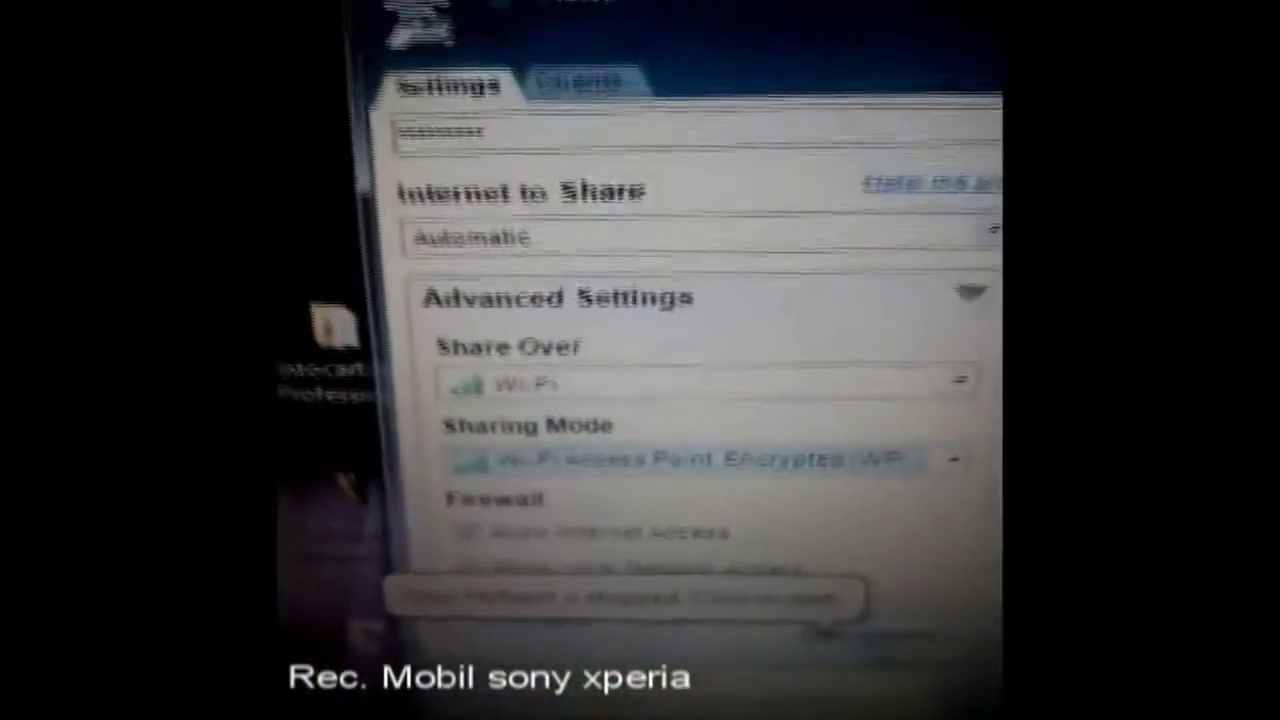
pyautogui.click(772, 562)
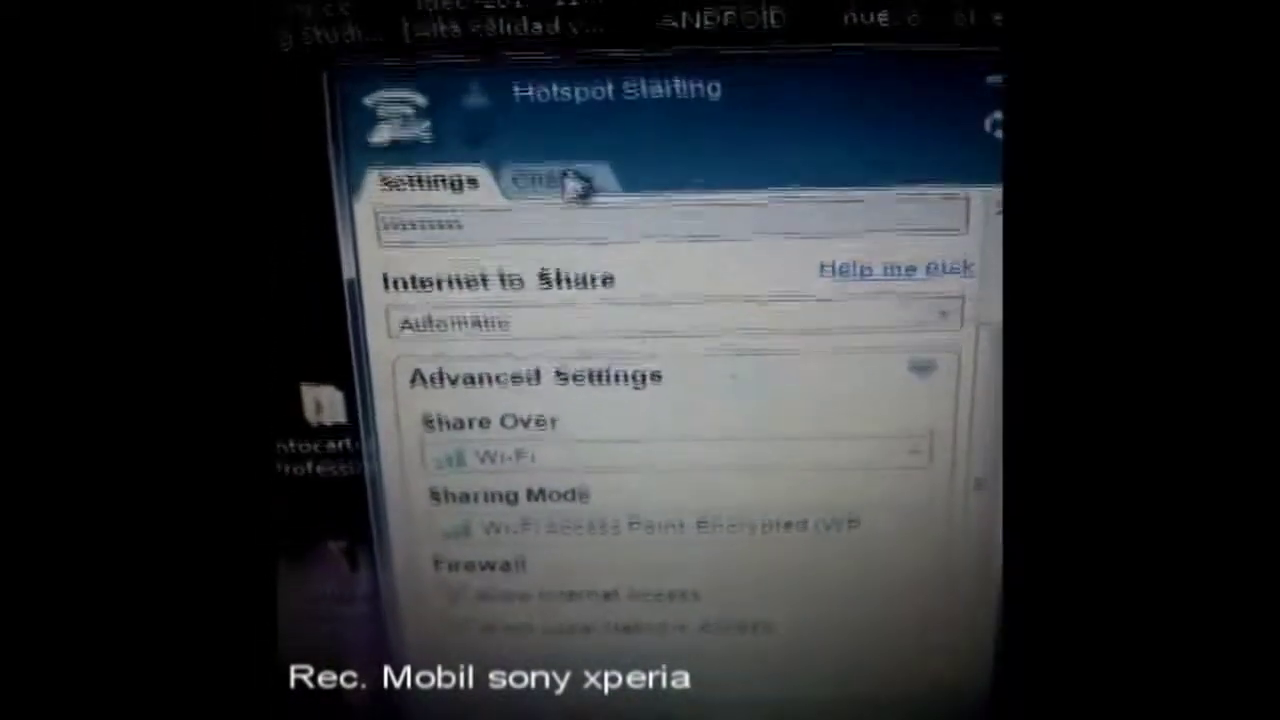
pyautogui.click(598, 220)
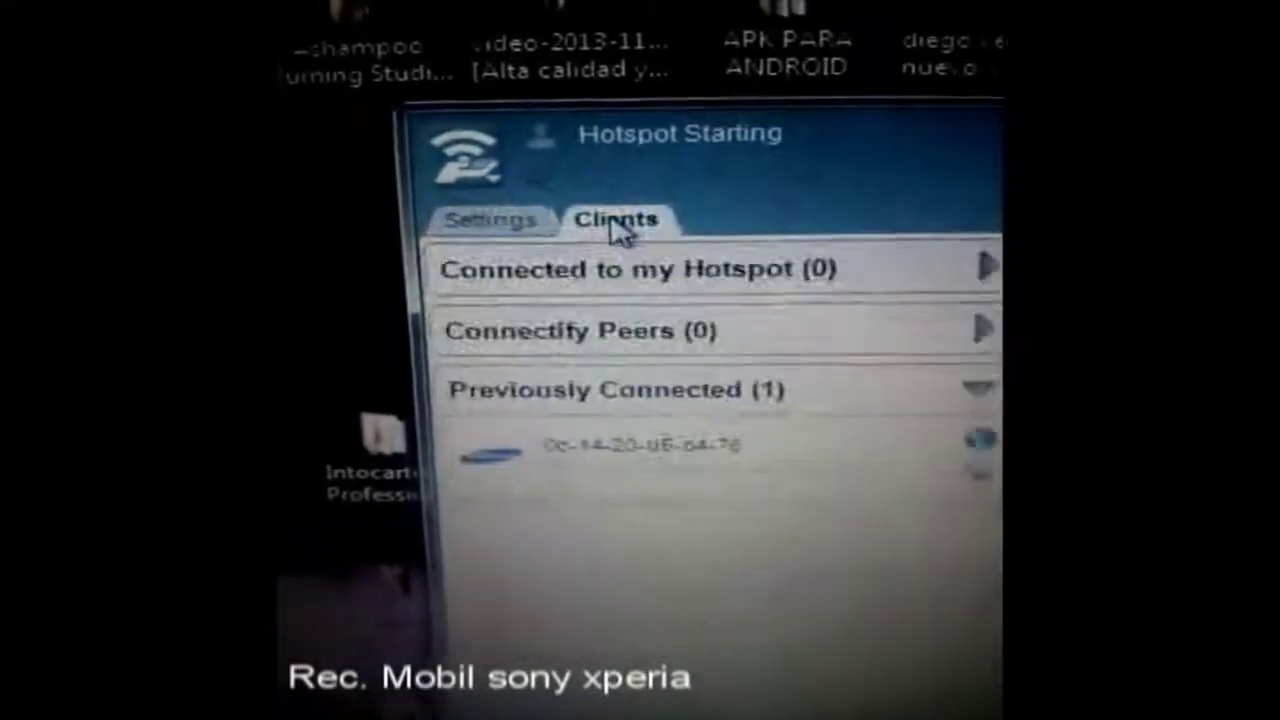